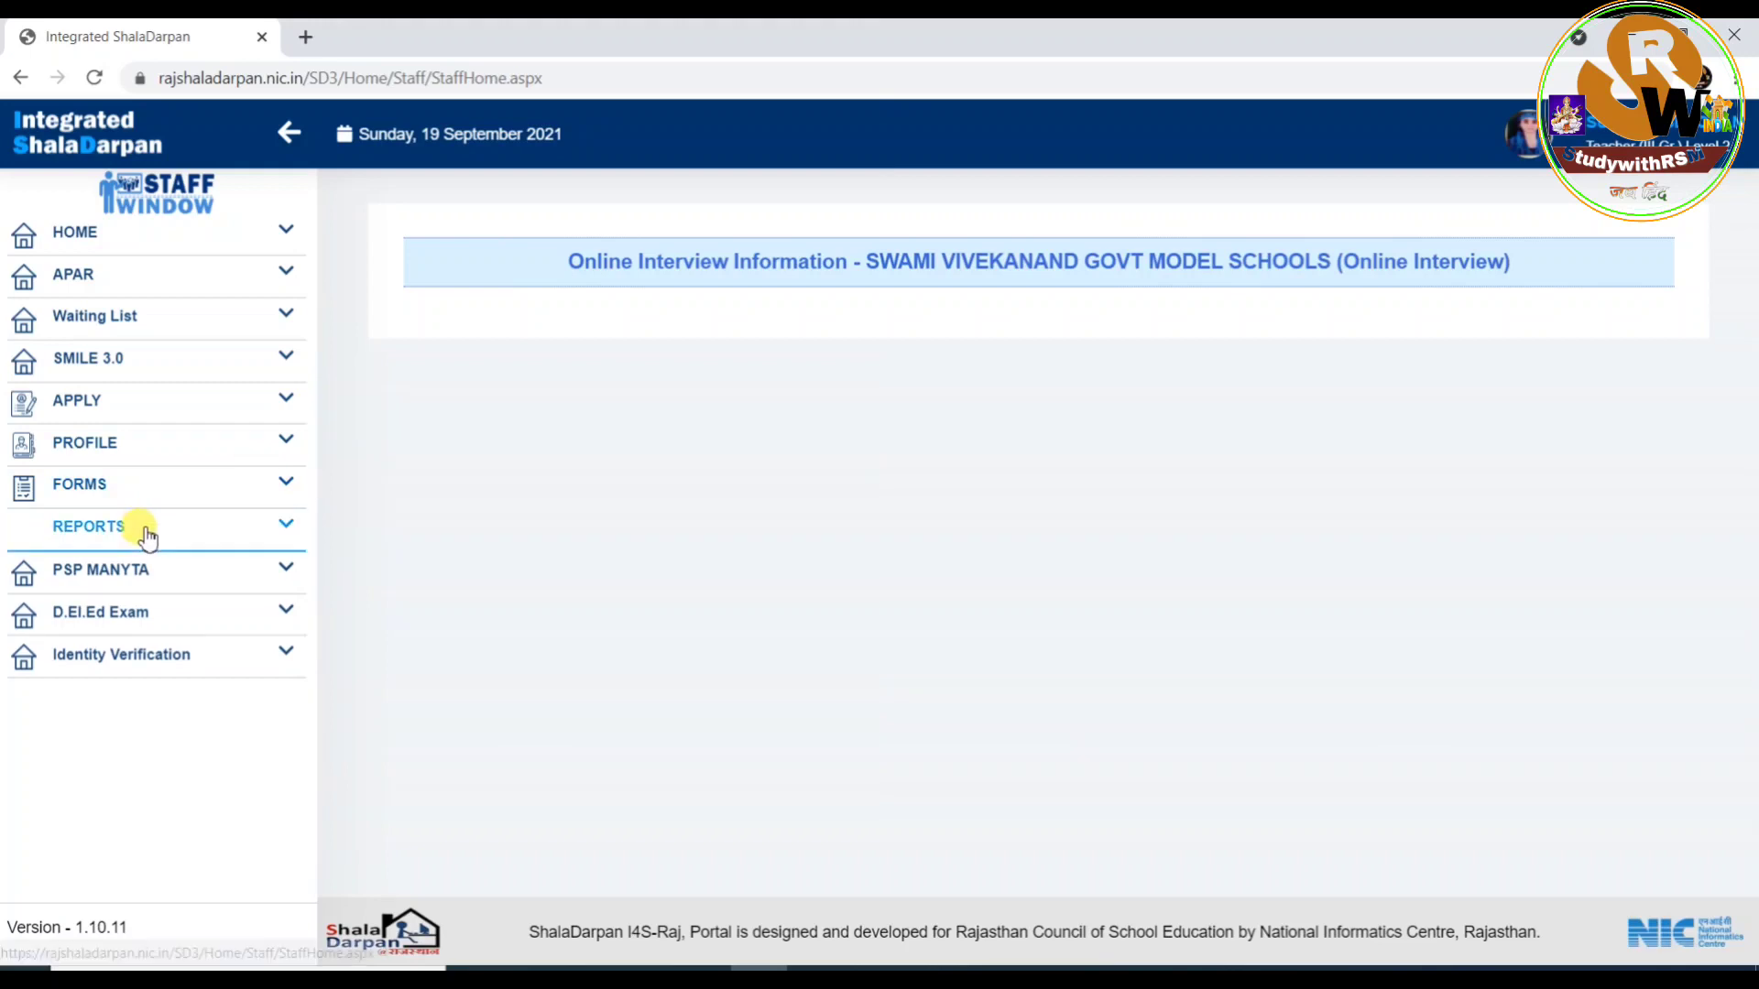
Step: In the sidebar, go to Forms under FORMS > Application for Departmental Services
{"action": "left_click", "coordinate": [154, 493]}
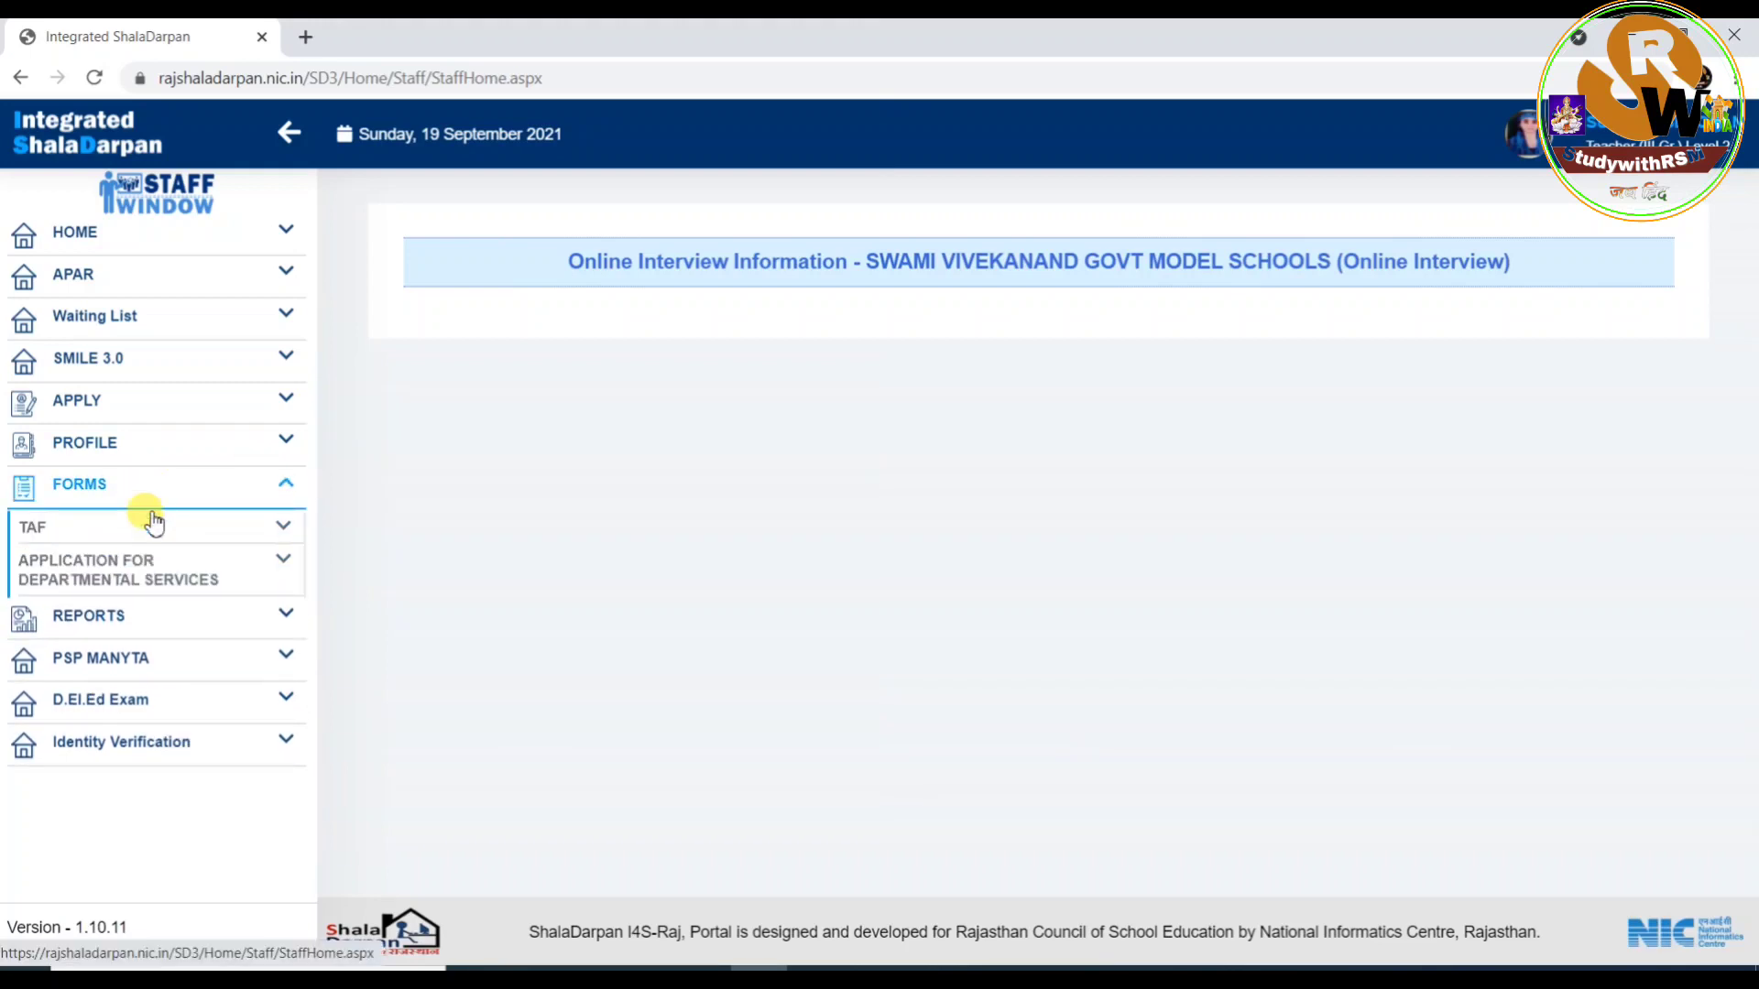
{"action": "left_click", "coordinate": [138, 577]}
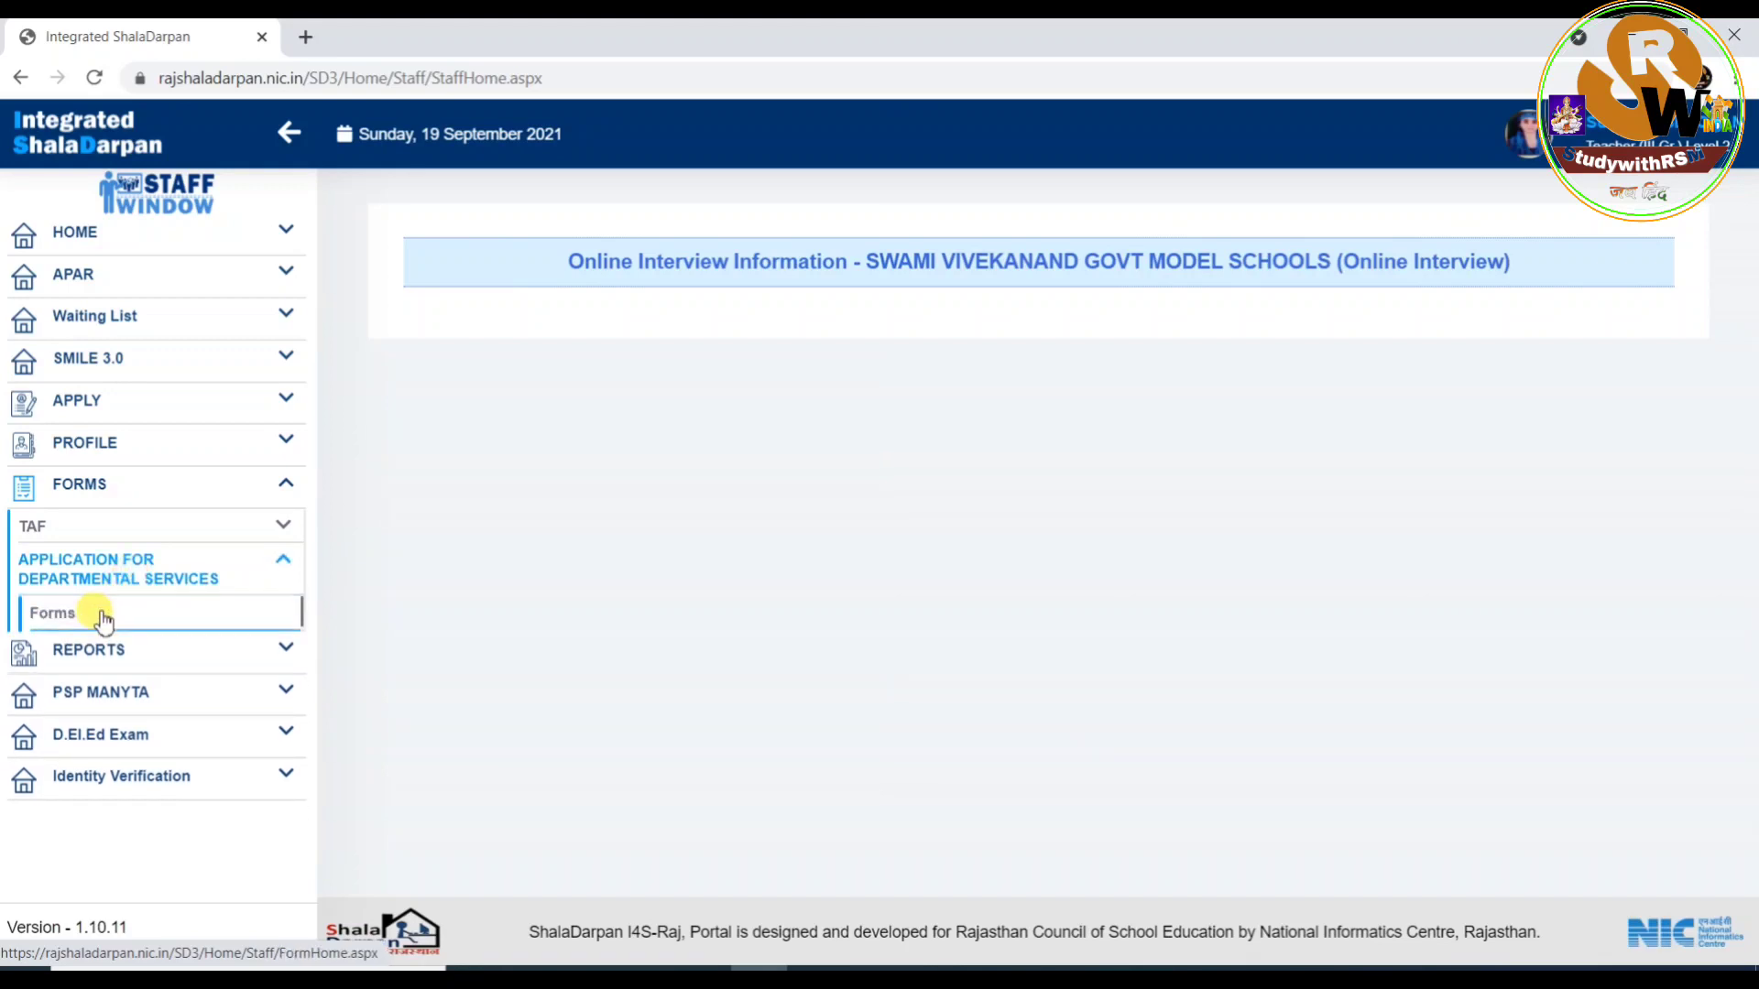
{"action": "left_click", "coordinate": [100, 620]}
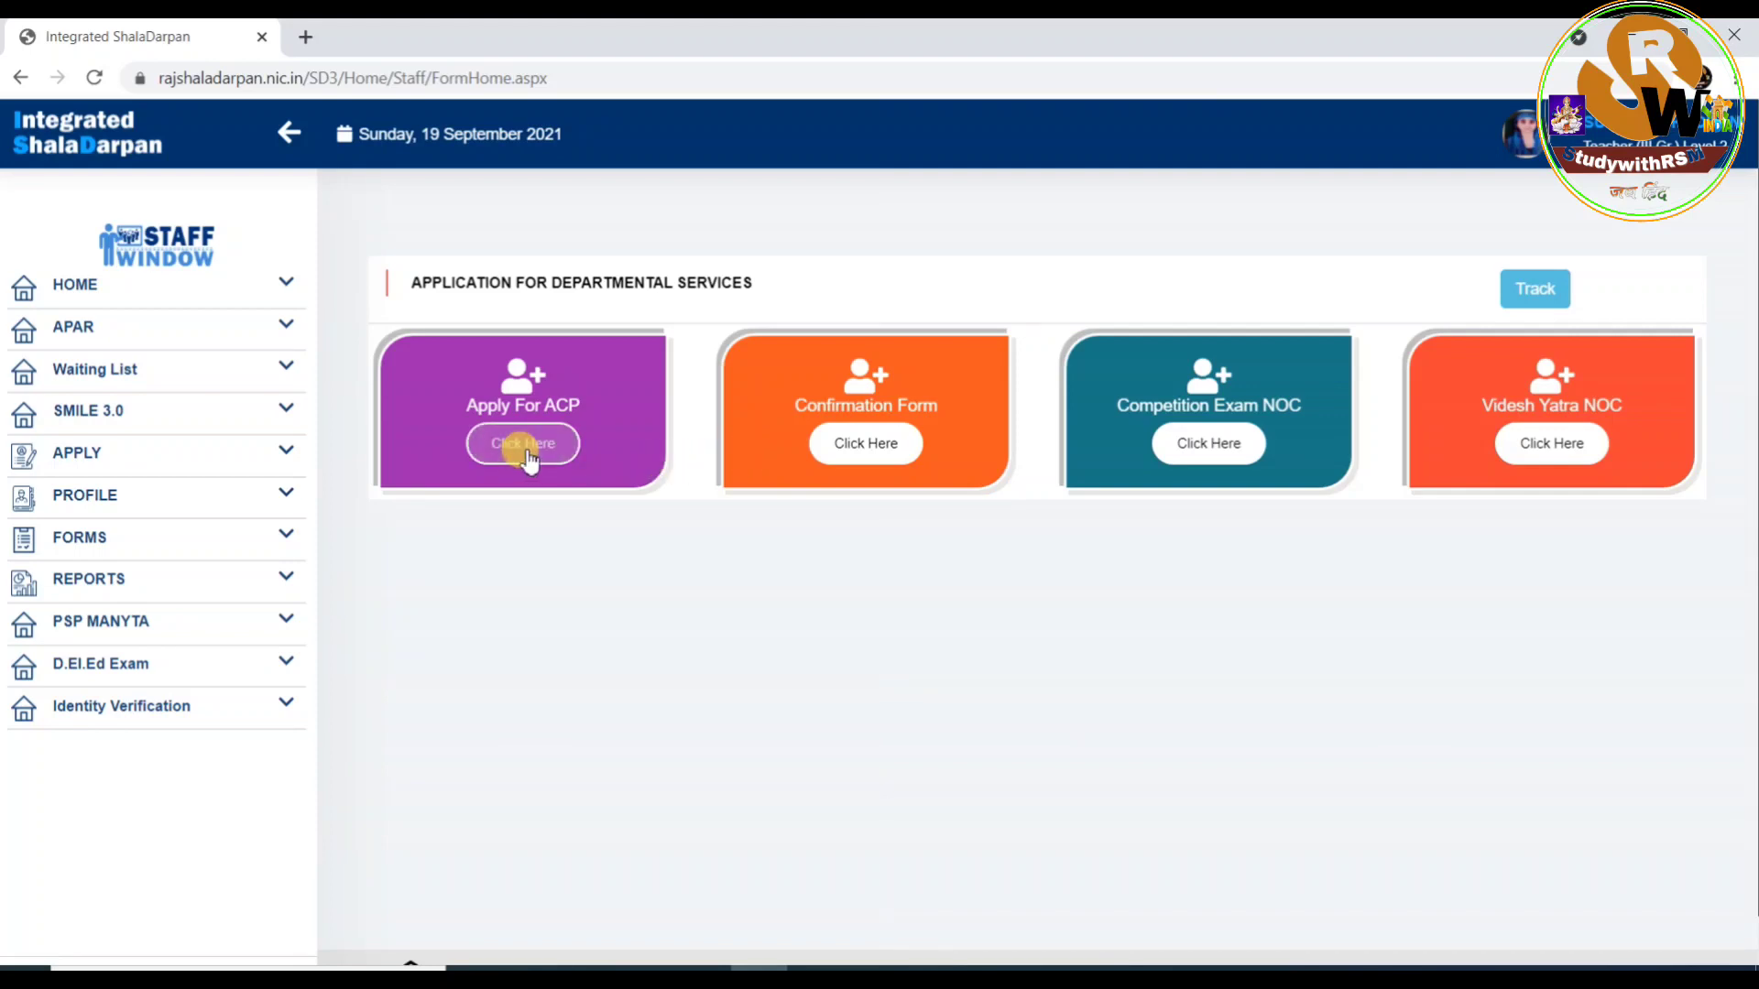
Step: Start a new ACP application and review its prefilled 1st-stage Teacher (III Gr.) details
{"action": "left_click", "coordinate": [524, 446]}
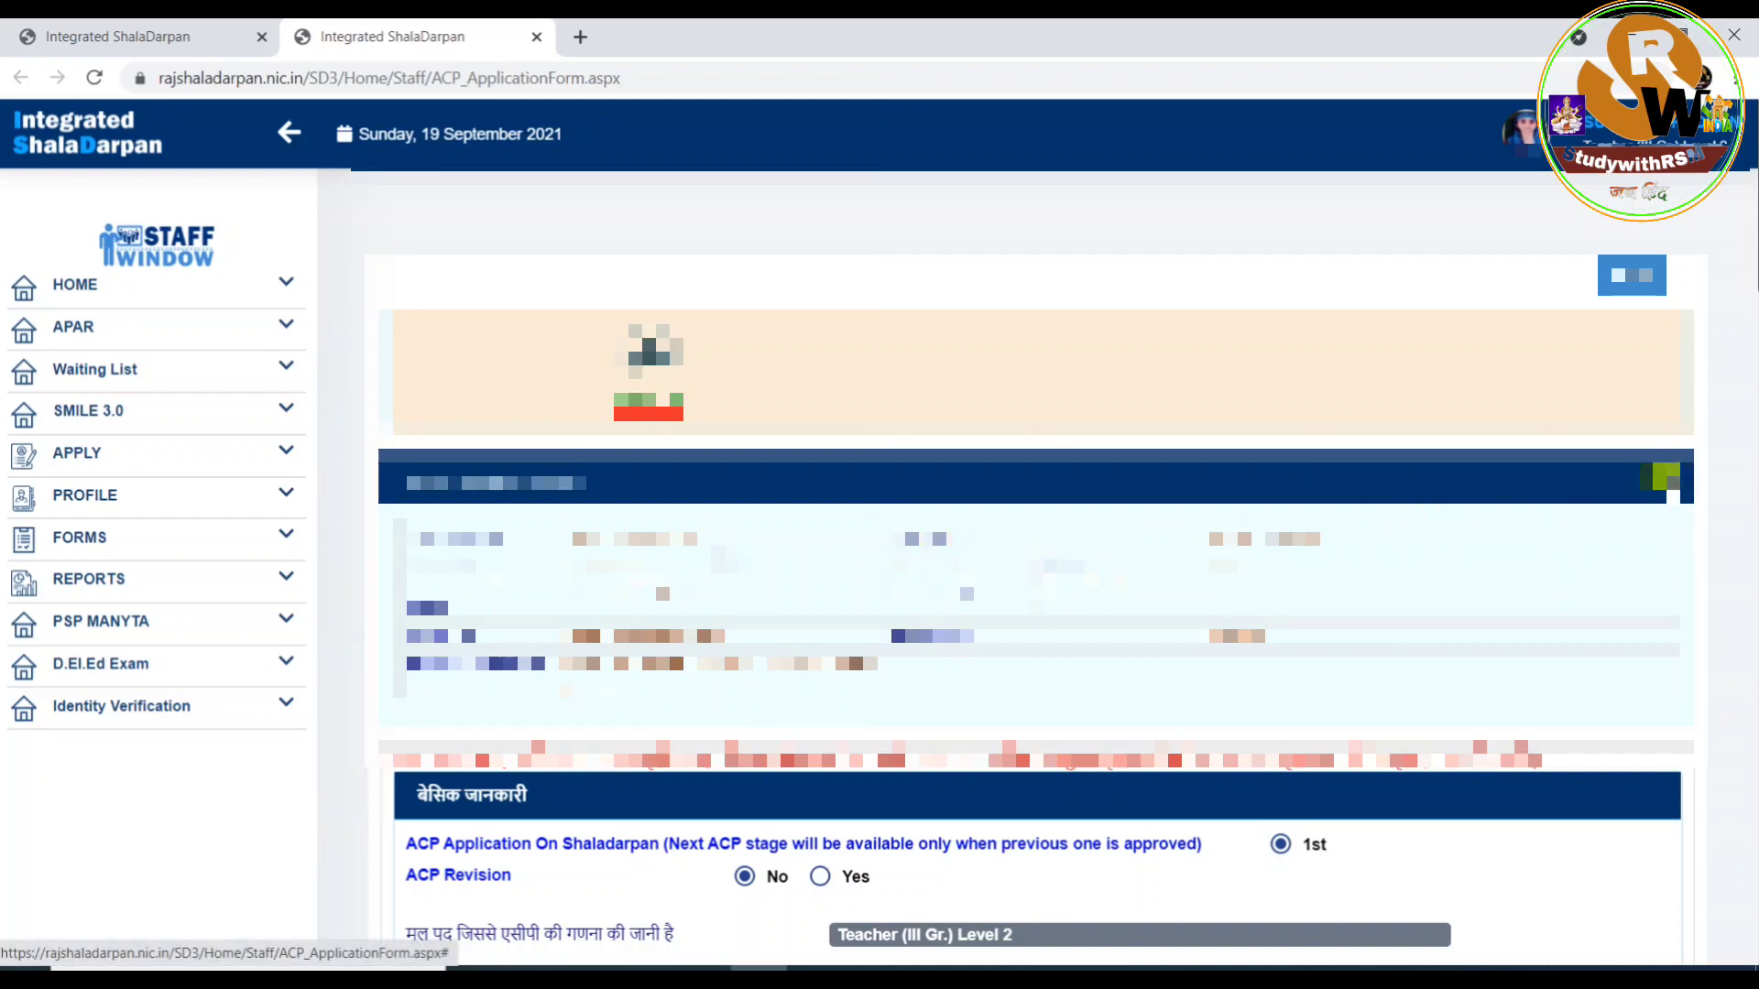
{"action": "left_click", "coordinate": [1660, 483]}
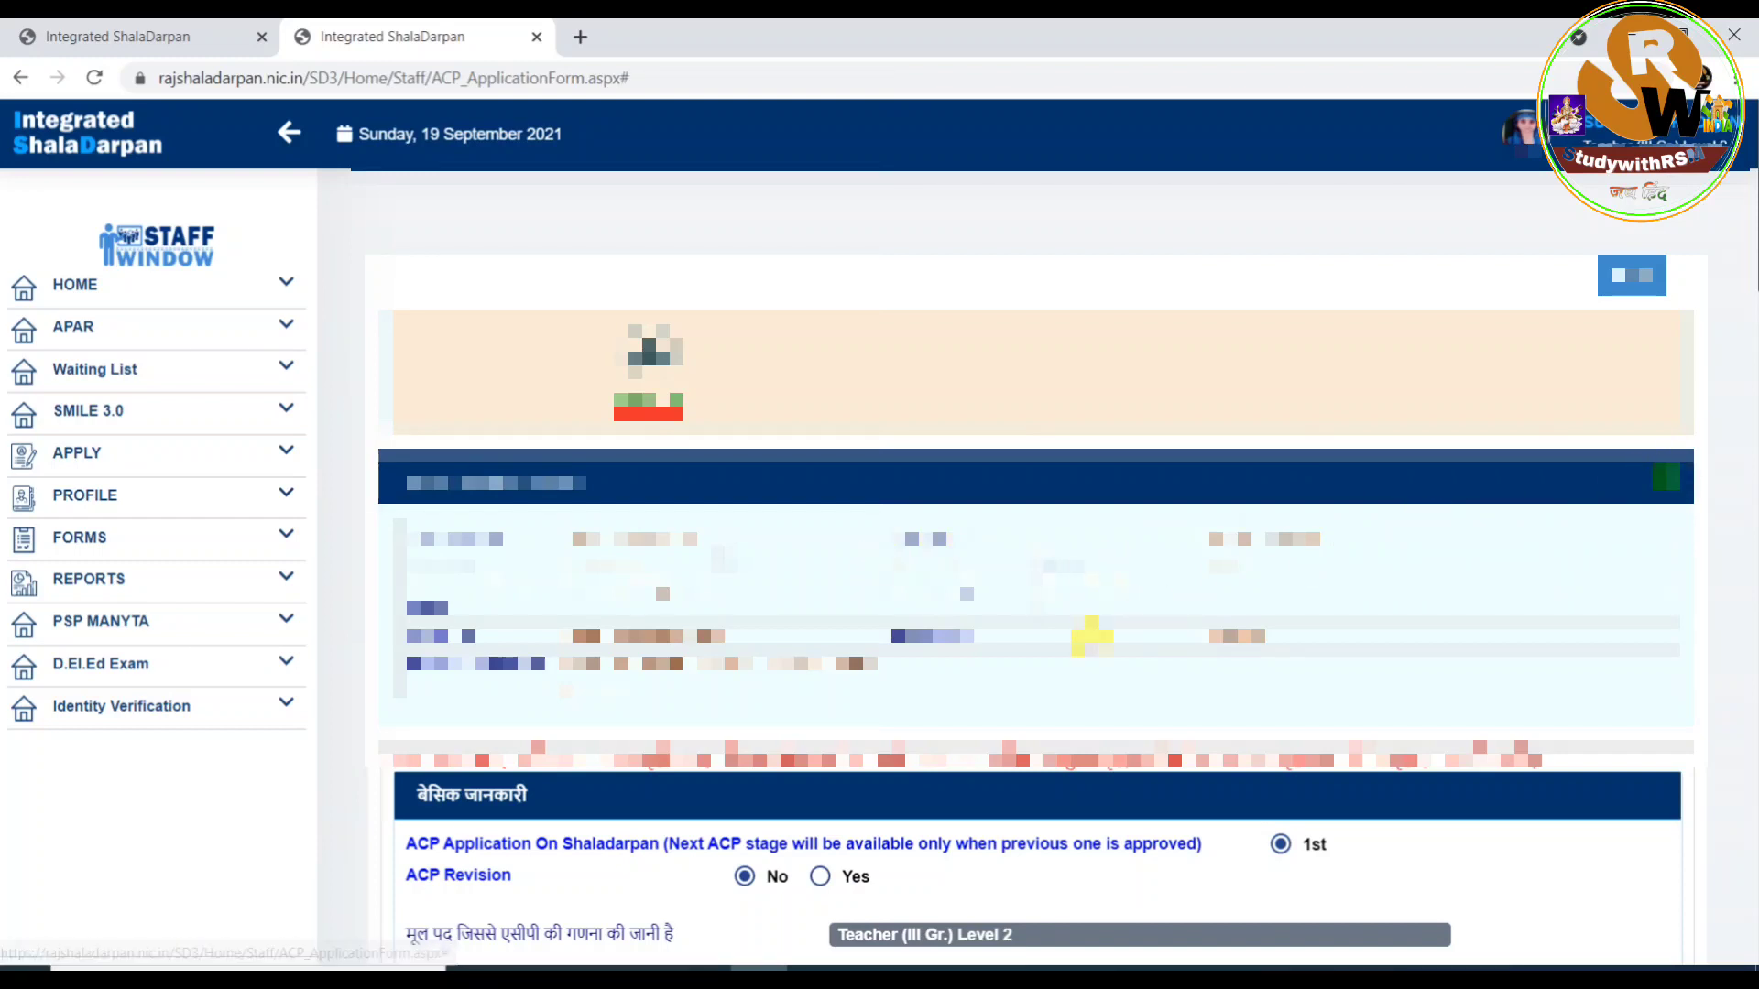
{"action": "scroll", "coordinate": [994, 671], "scroll_direction": "down", "scroll_amount": 3}
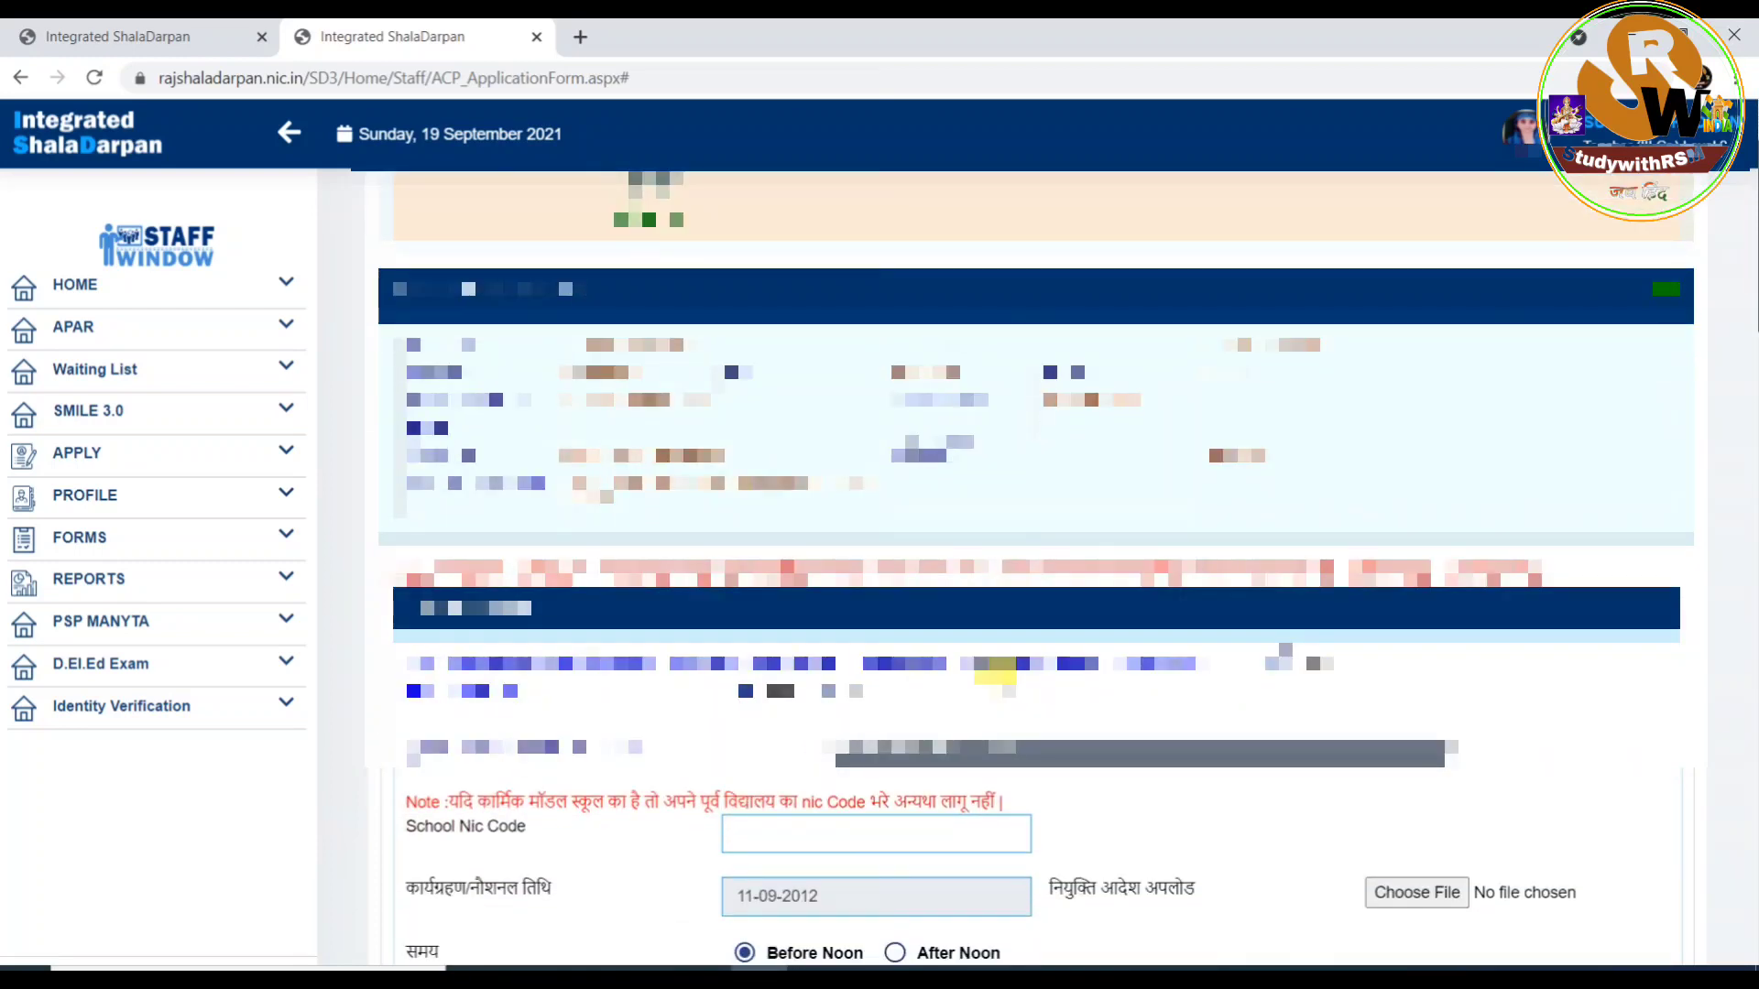
{"action": "scroll", "coordinate": [994, 672], "scroll_direction": "down", "scroll_amount": 1}
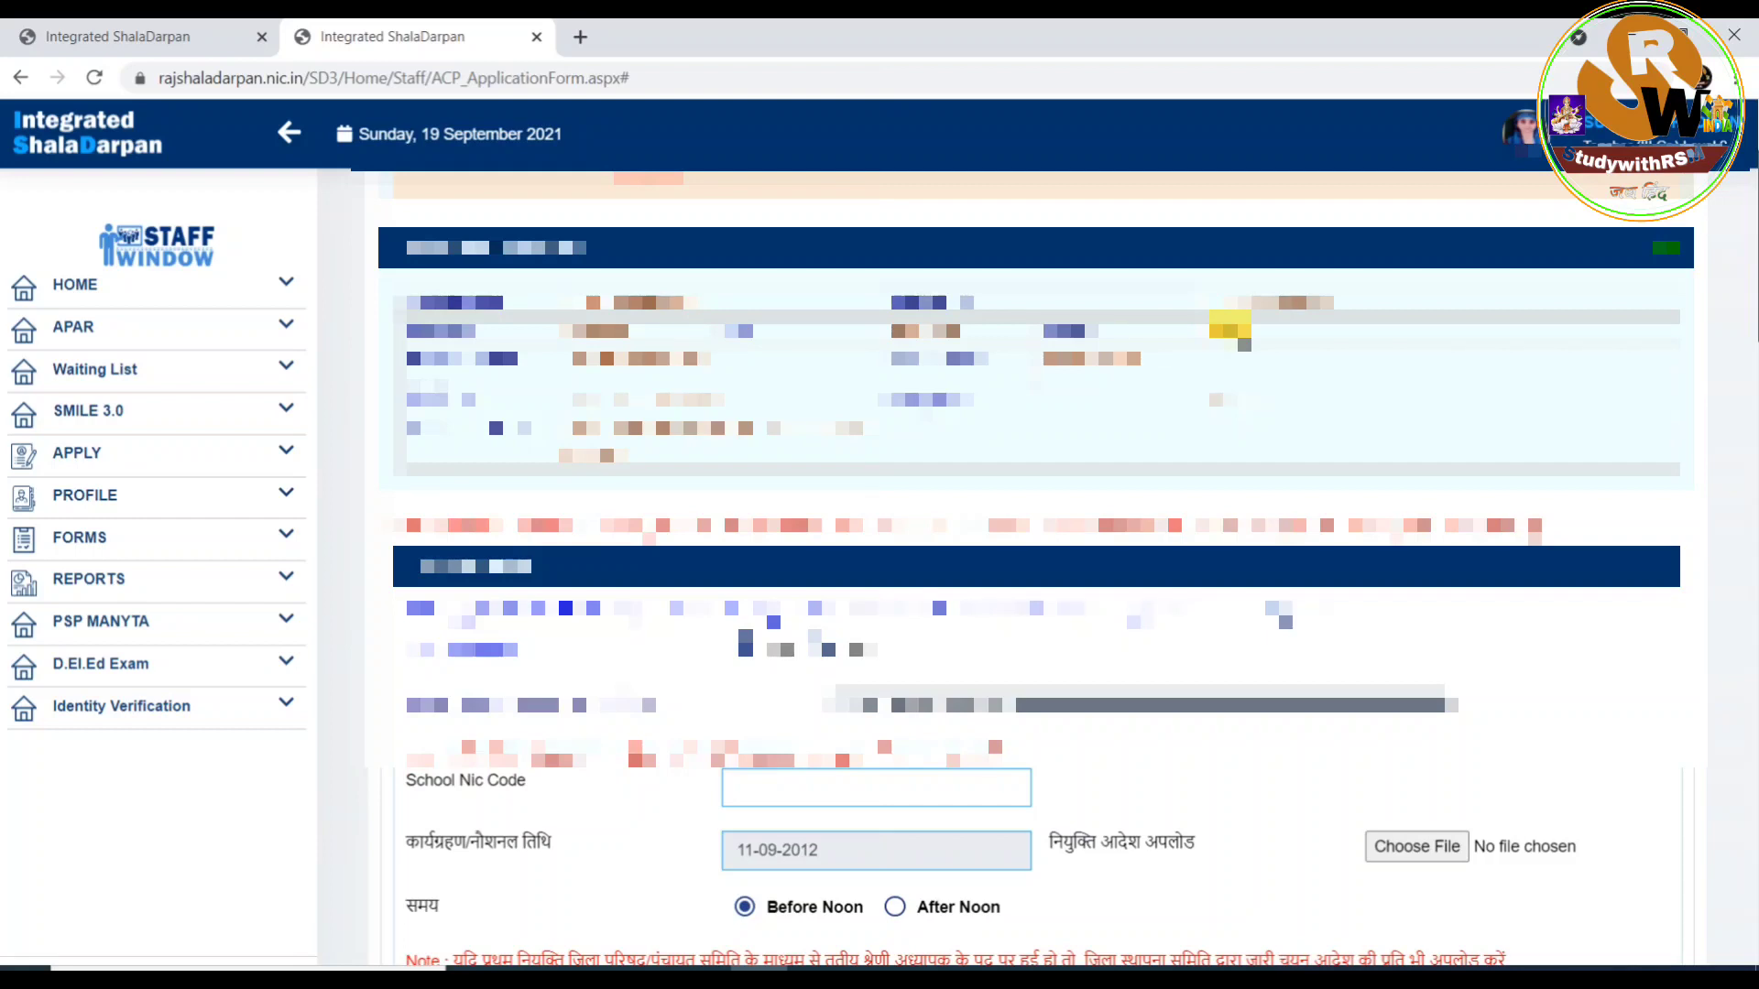
{"action": "scroll", "coordinate": [1230, 325], "scroll_direction": "down", "scroll_amount": 2}
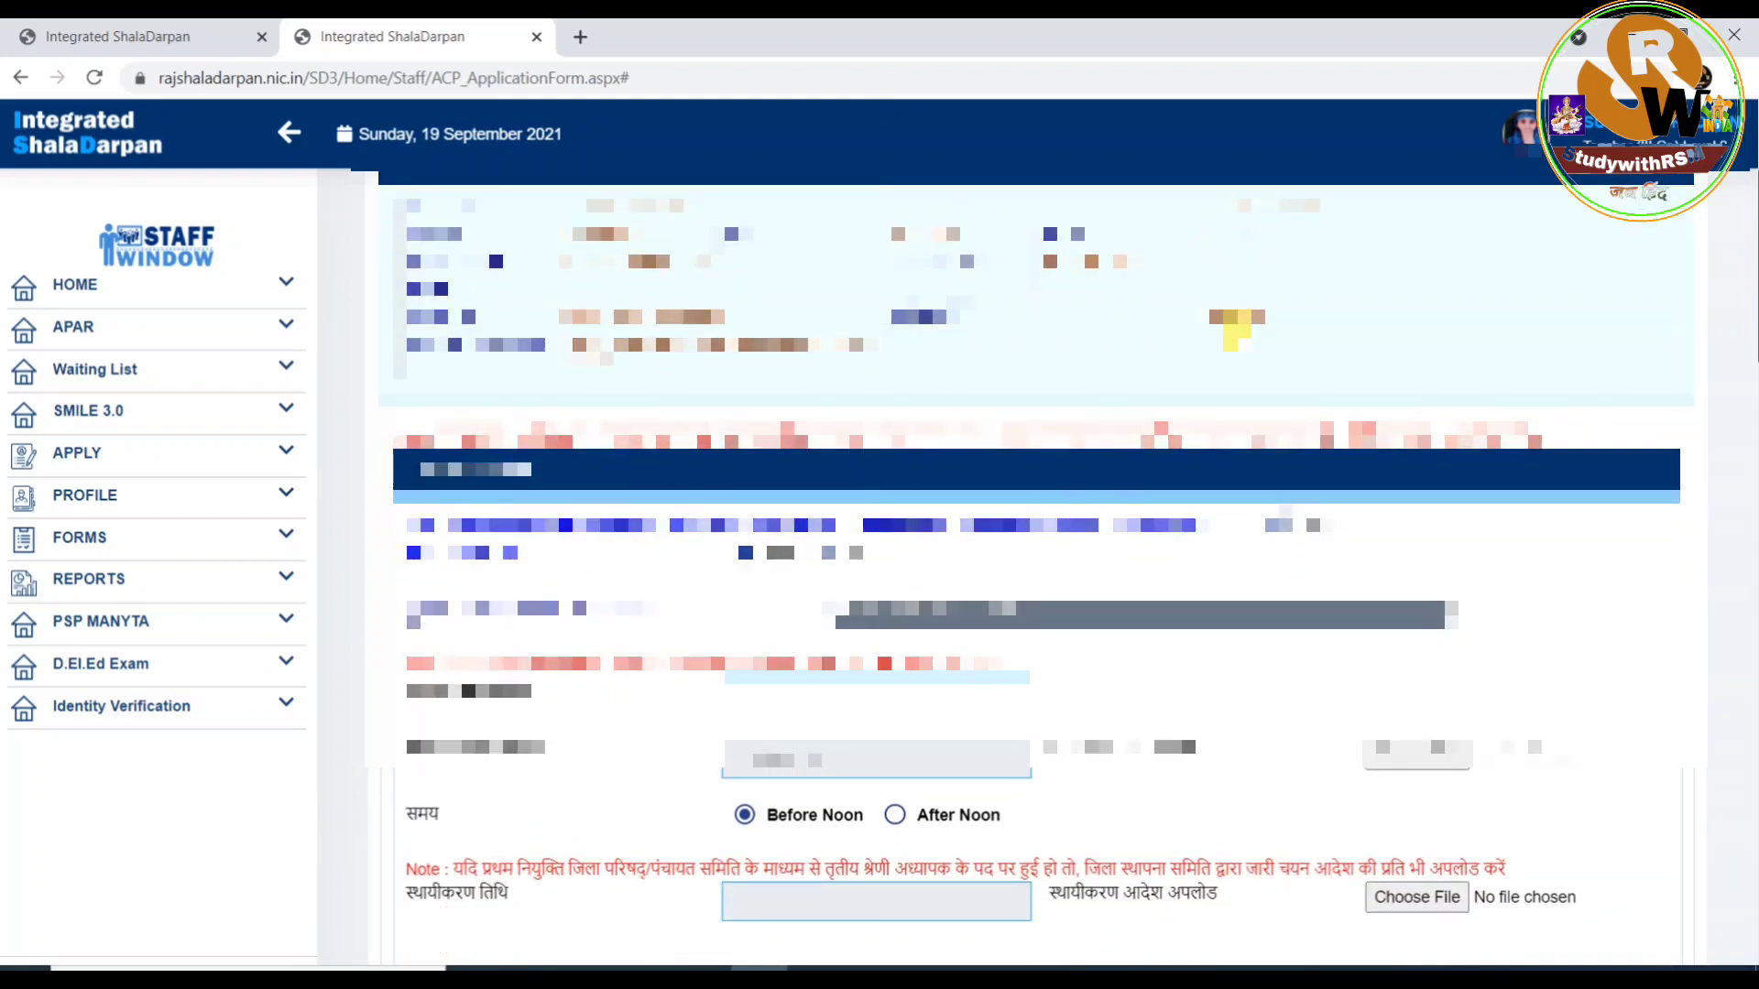
{"action": "scroll", "coordinate": [1235, 332], "scroll_direction": "down", "scroll_amount": 5}
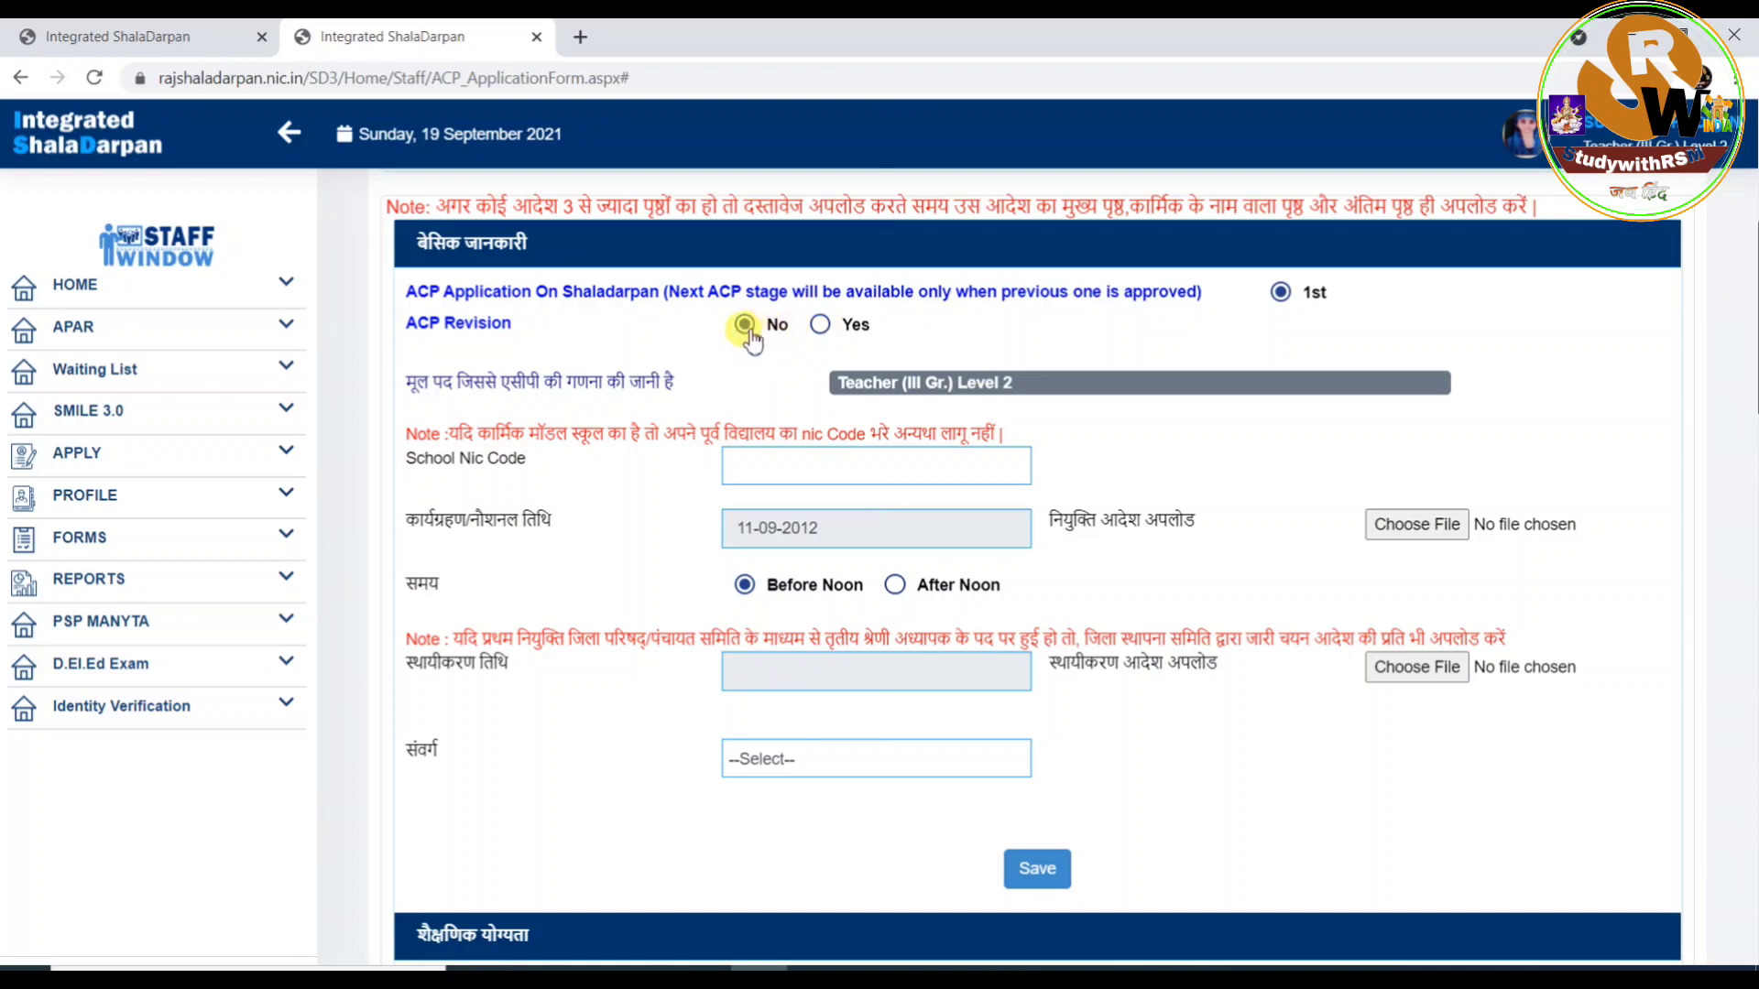
Step: Leave ACP Revision at No after briefly switching it to Yes
{"action": "left_click", "coordinate": [822, 328]}
{"action": "left_click", "coordinate": [744, 328]}
{"action": "scroll", "coordinate": [1614, 312], "scroll_direction": "up", "scroll_amount": 2}
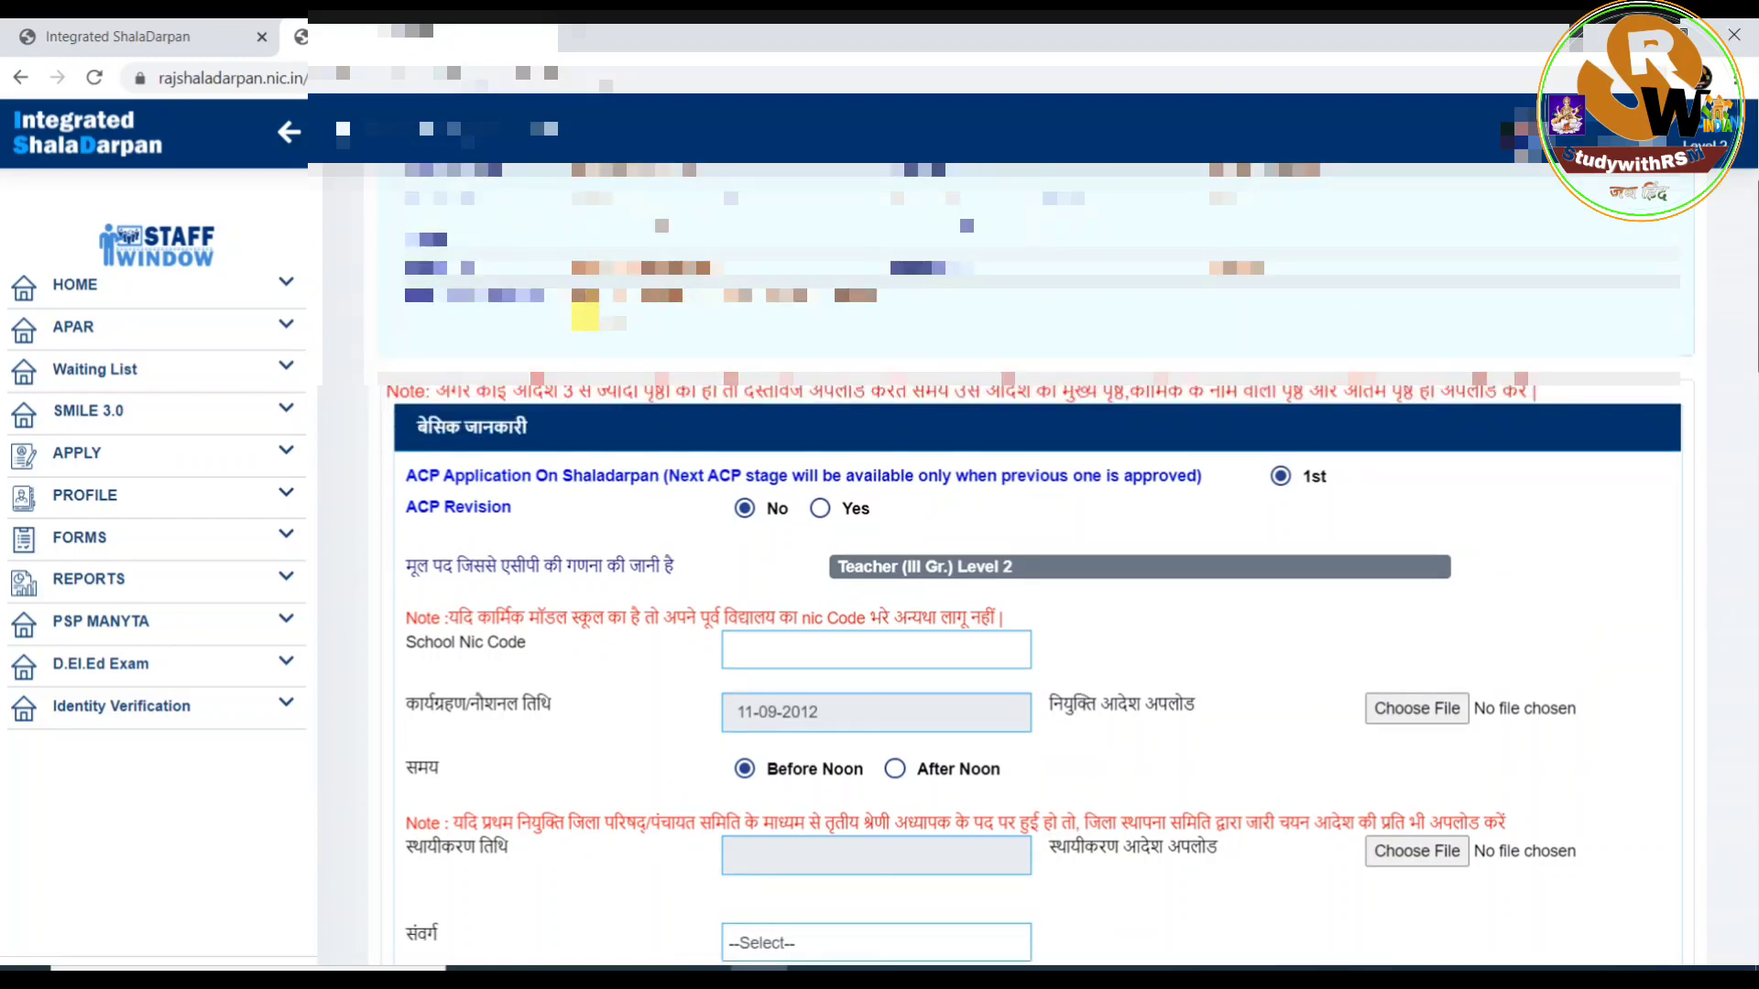
Step: Enter School NIC code 215333 so its Churu school details load
{"action": "left_click", "coordinate": [775, 650]}
{"action": "type", "text": "215333"}
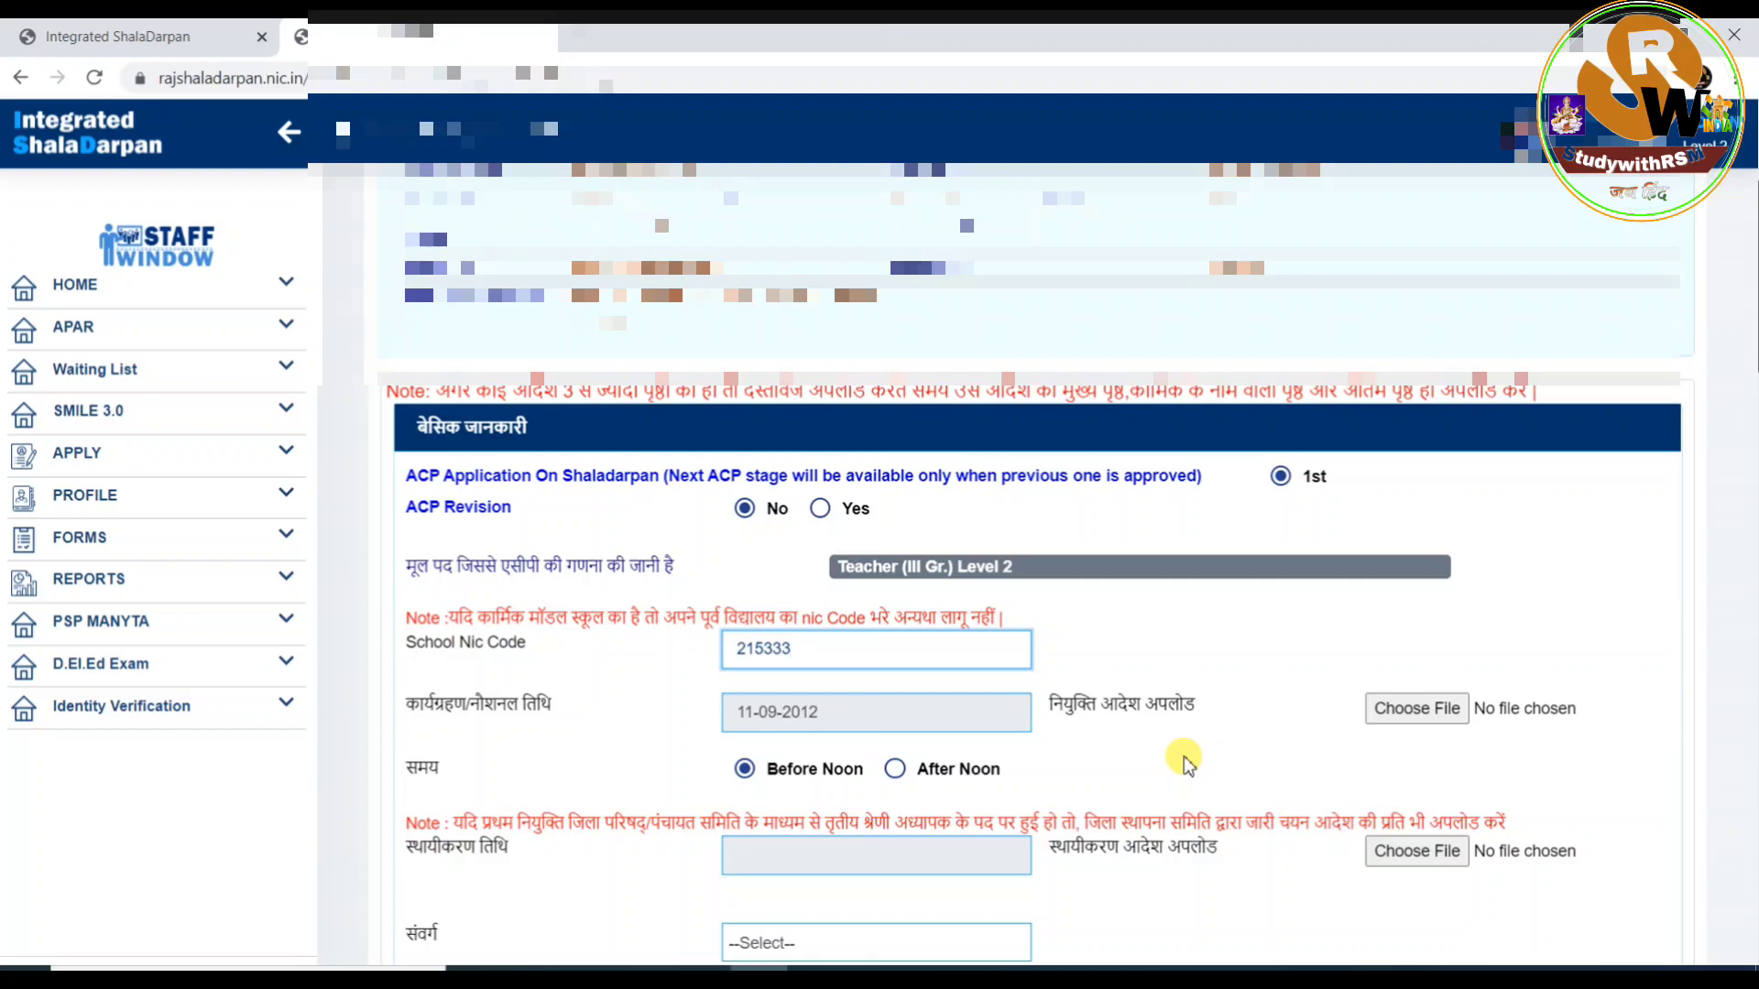
{"action": "left_click", "coordinate": [1248, 649]}
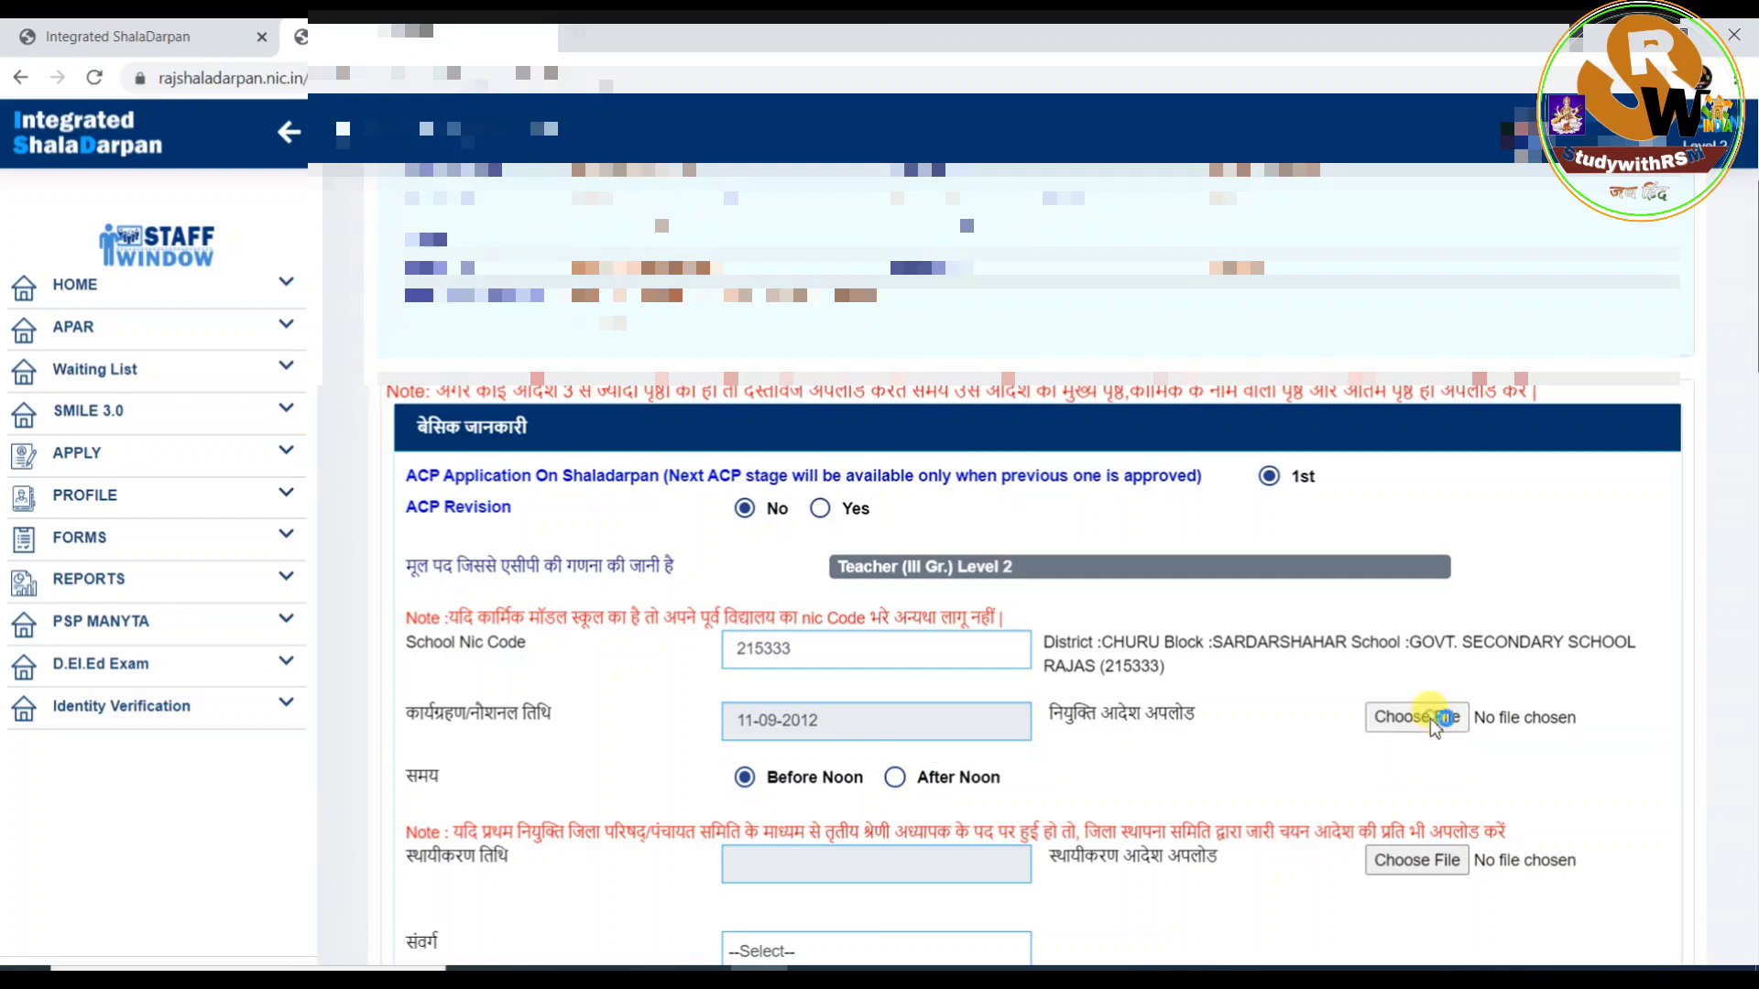
Step: Upload the Joining order_compressed PDF as the appointment order
{"action": "left_click", "coordinate": [1435, 721]}
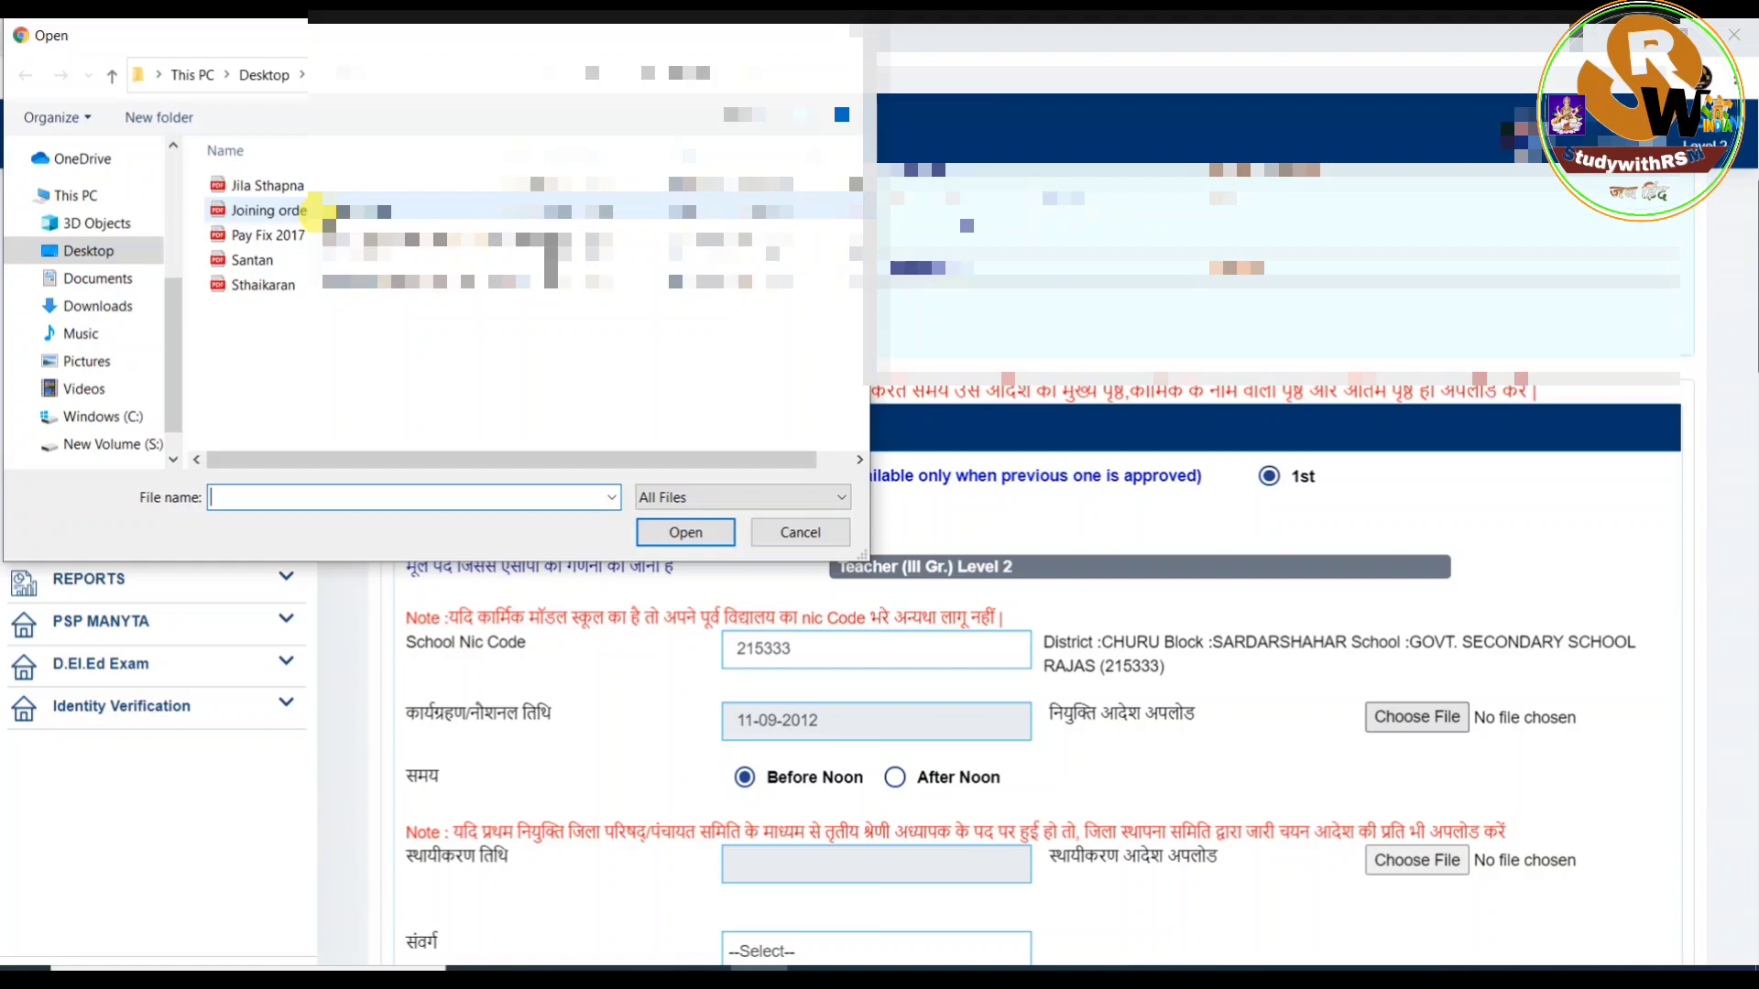
{"action": "double_click", "coordinate": [311, 208]}
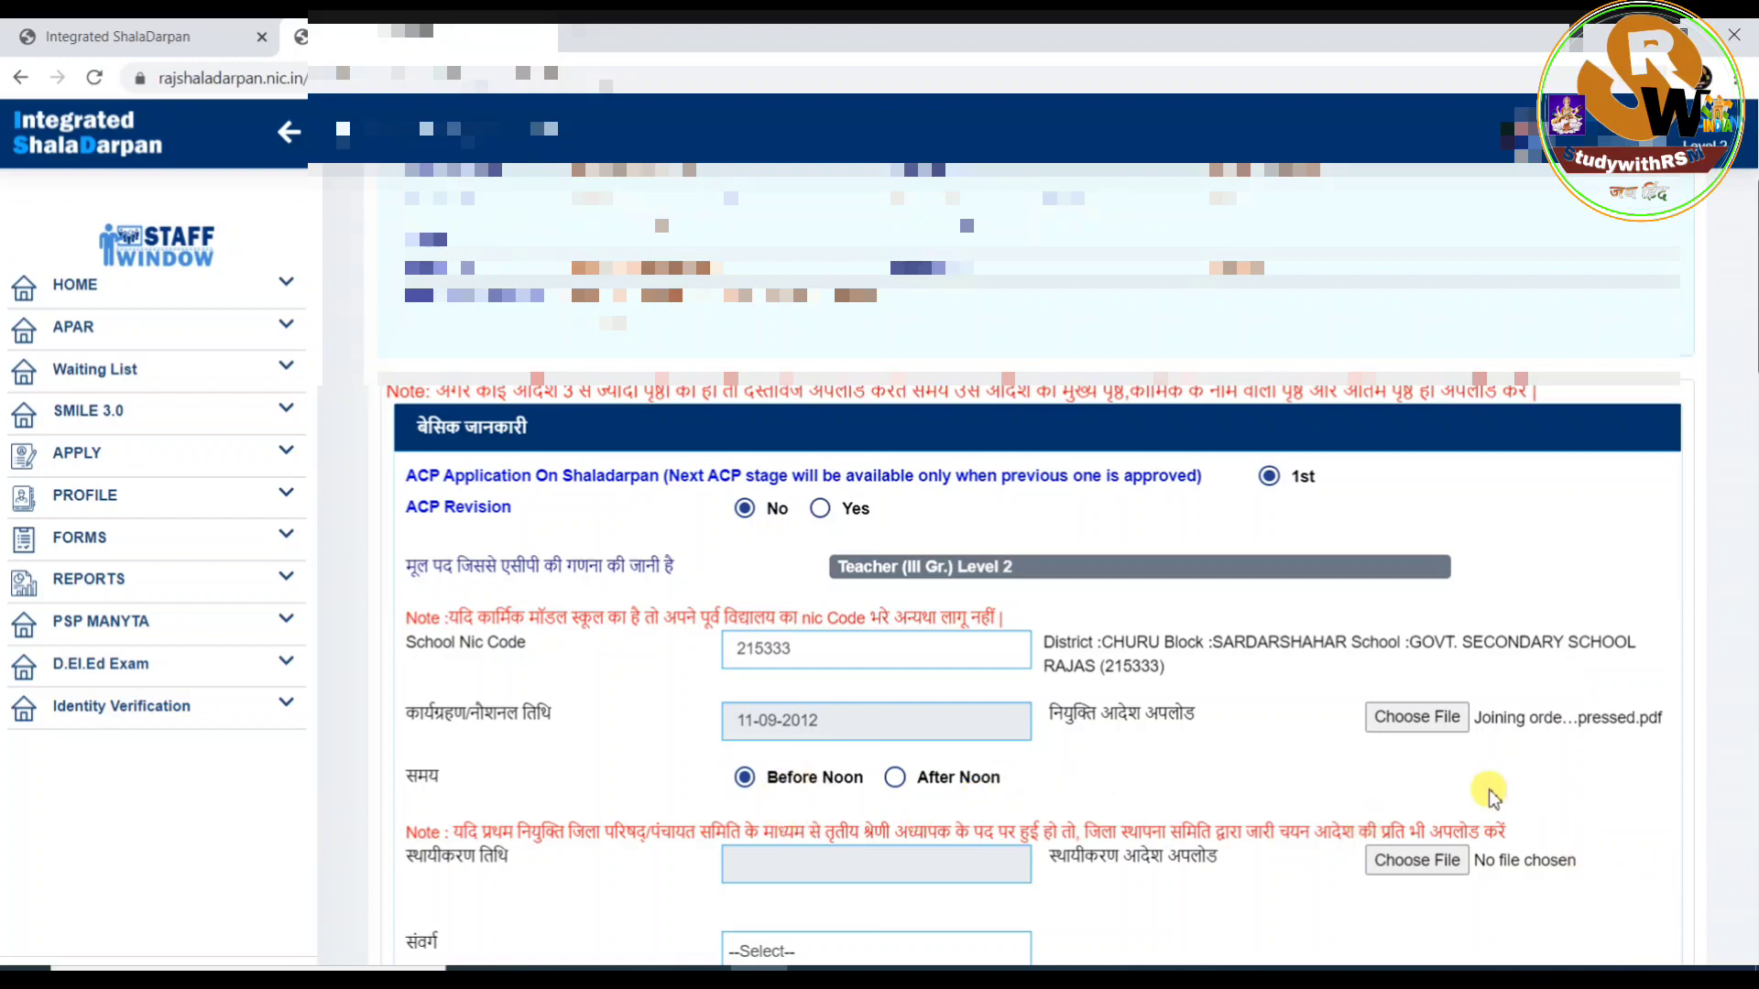
{"action": "scroll", "coordinate": [1490, 796], "scroll_direction": "down", "scroll_amount": 3}
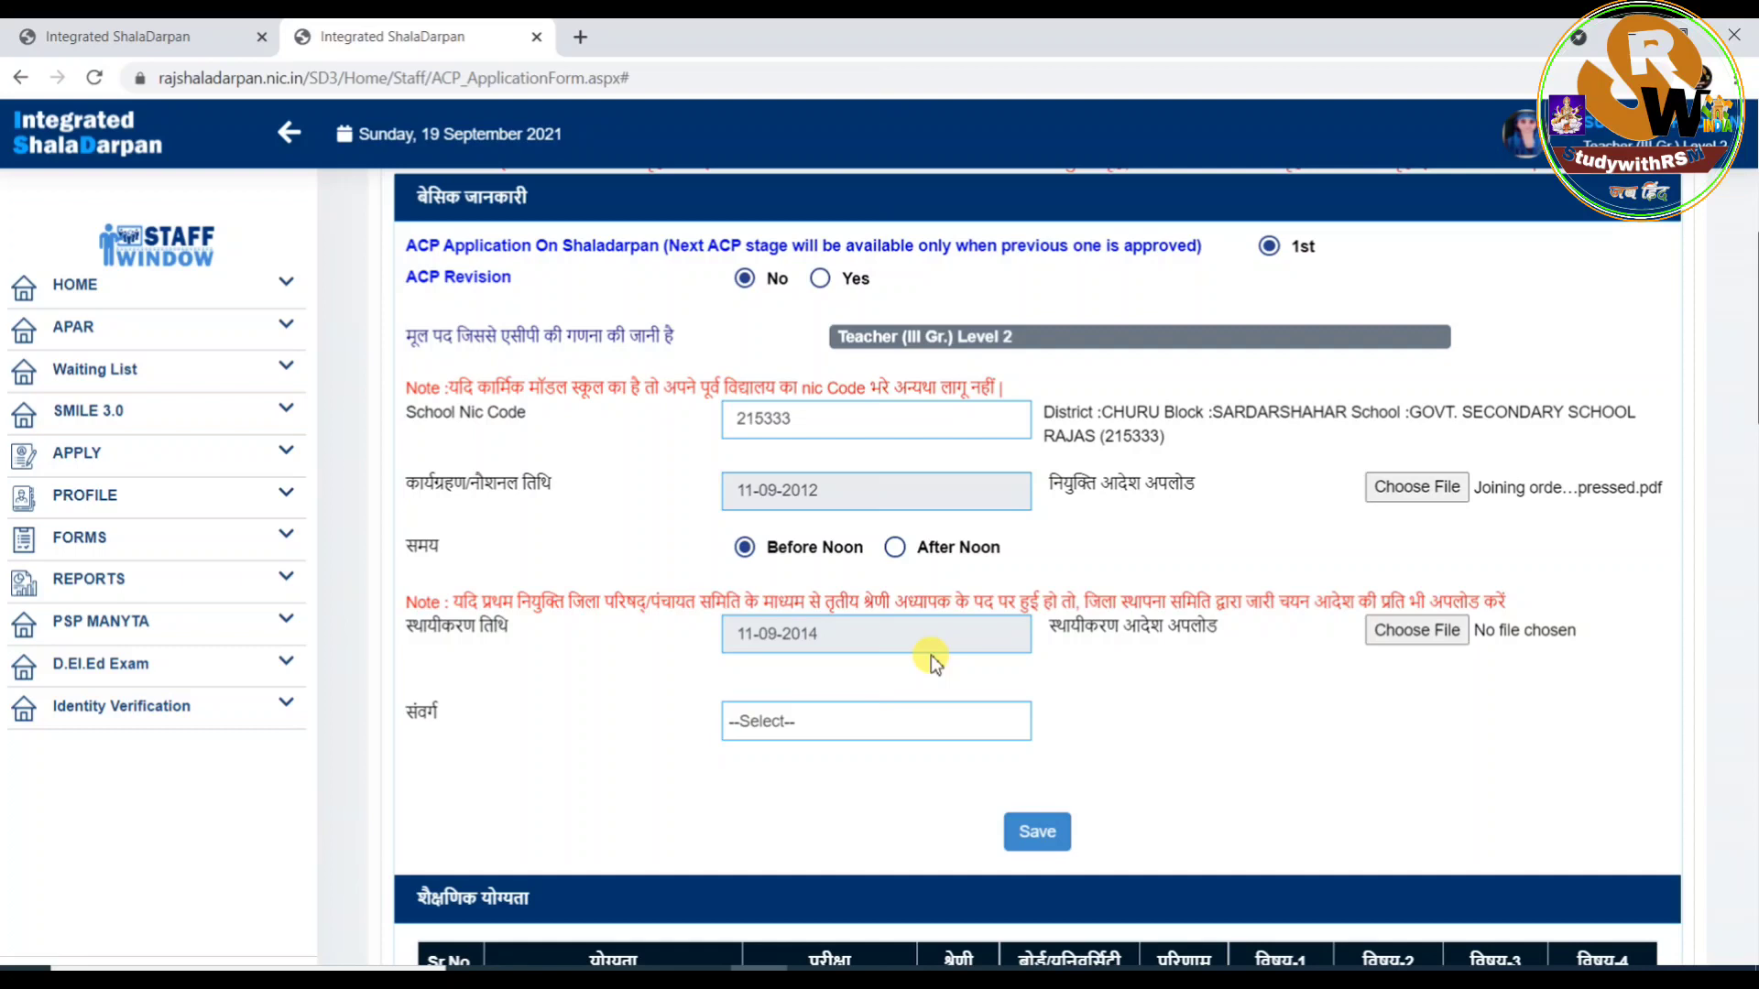
Step: Attach the Sthaikaran PDF as confirmation order, set cadre to अधीनस्थ सेवा, and save
{"action": "left_click", "coordinate": [1389, 637]}
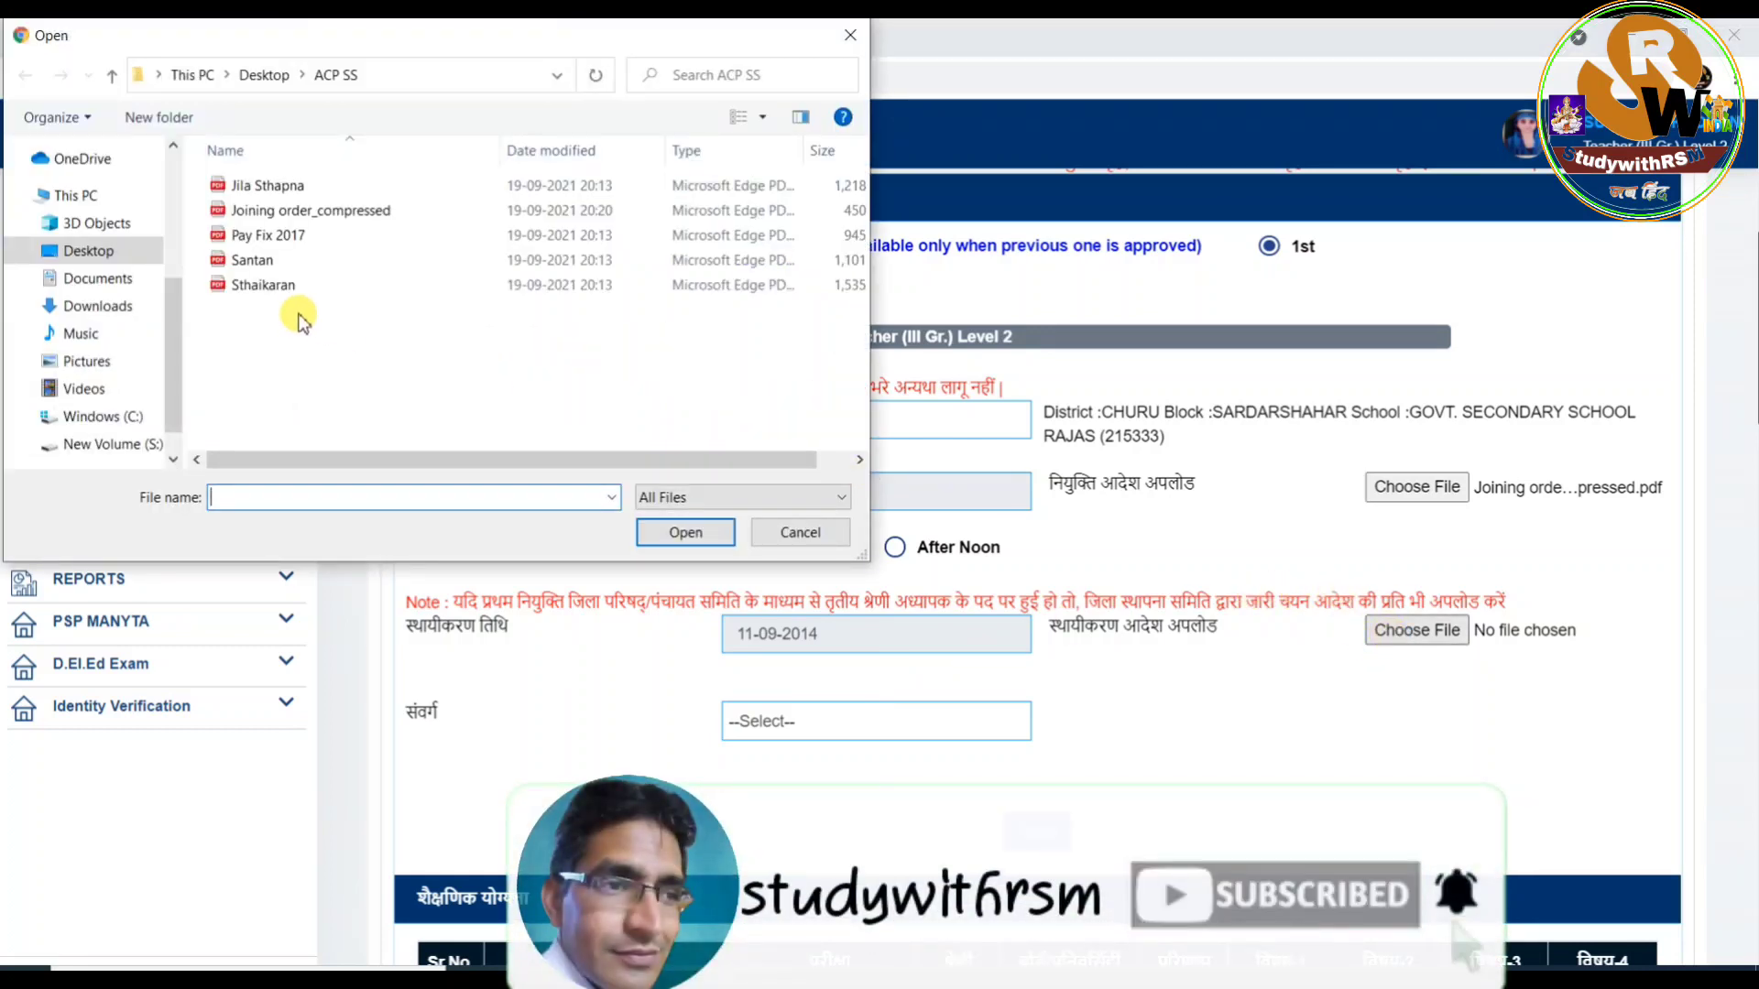
{"action": "double_click", "coordinate": [274, 293]}
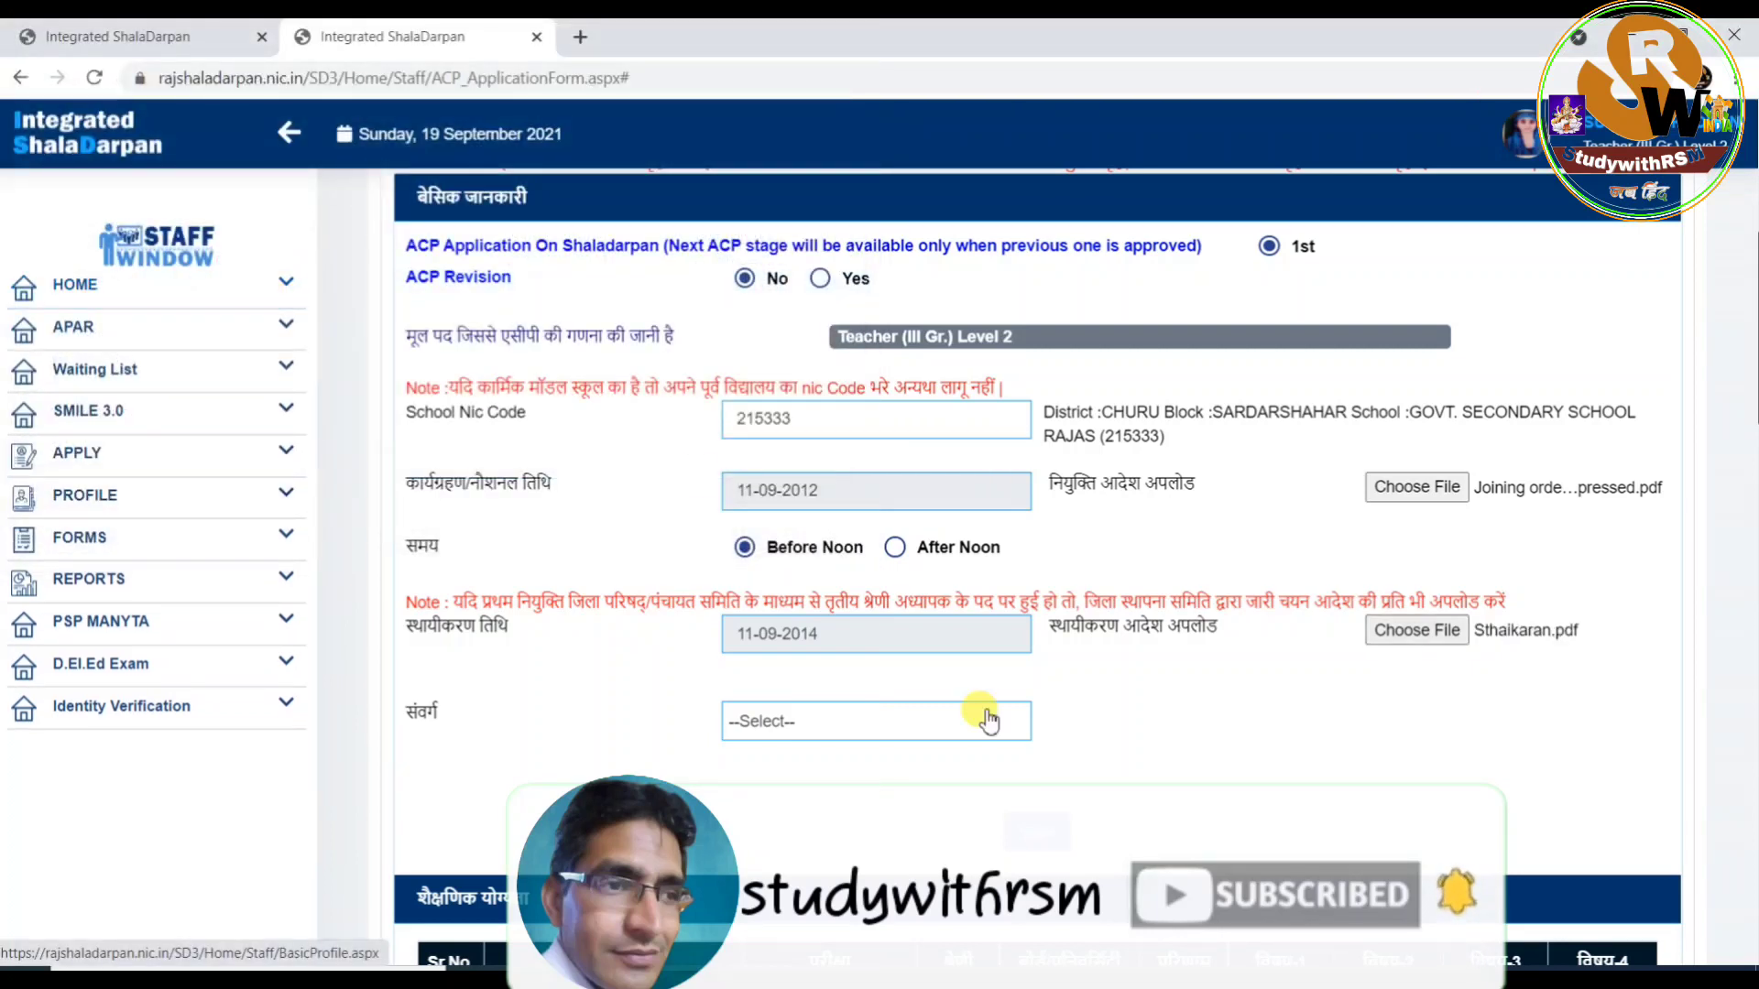
{"action": "left_click", "coordinate": [887, 731]}
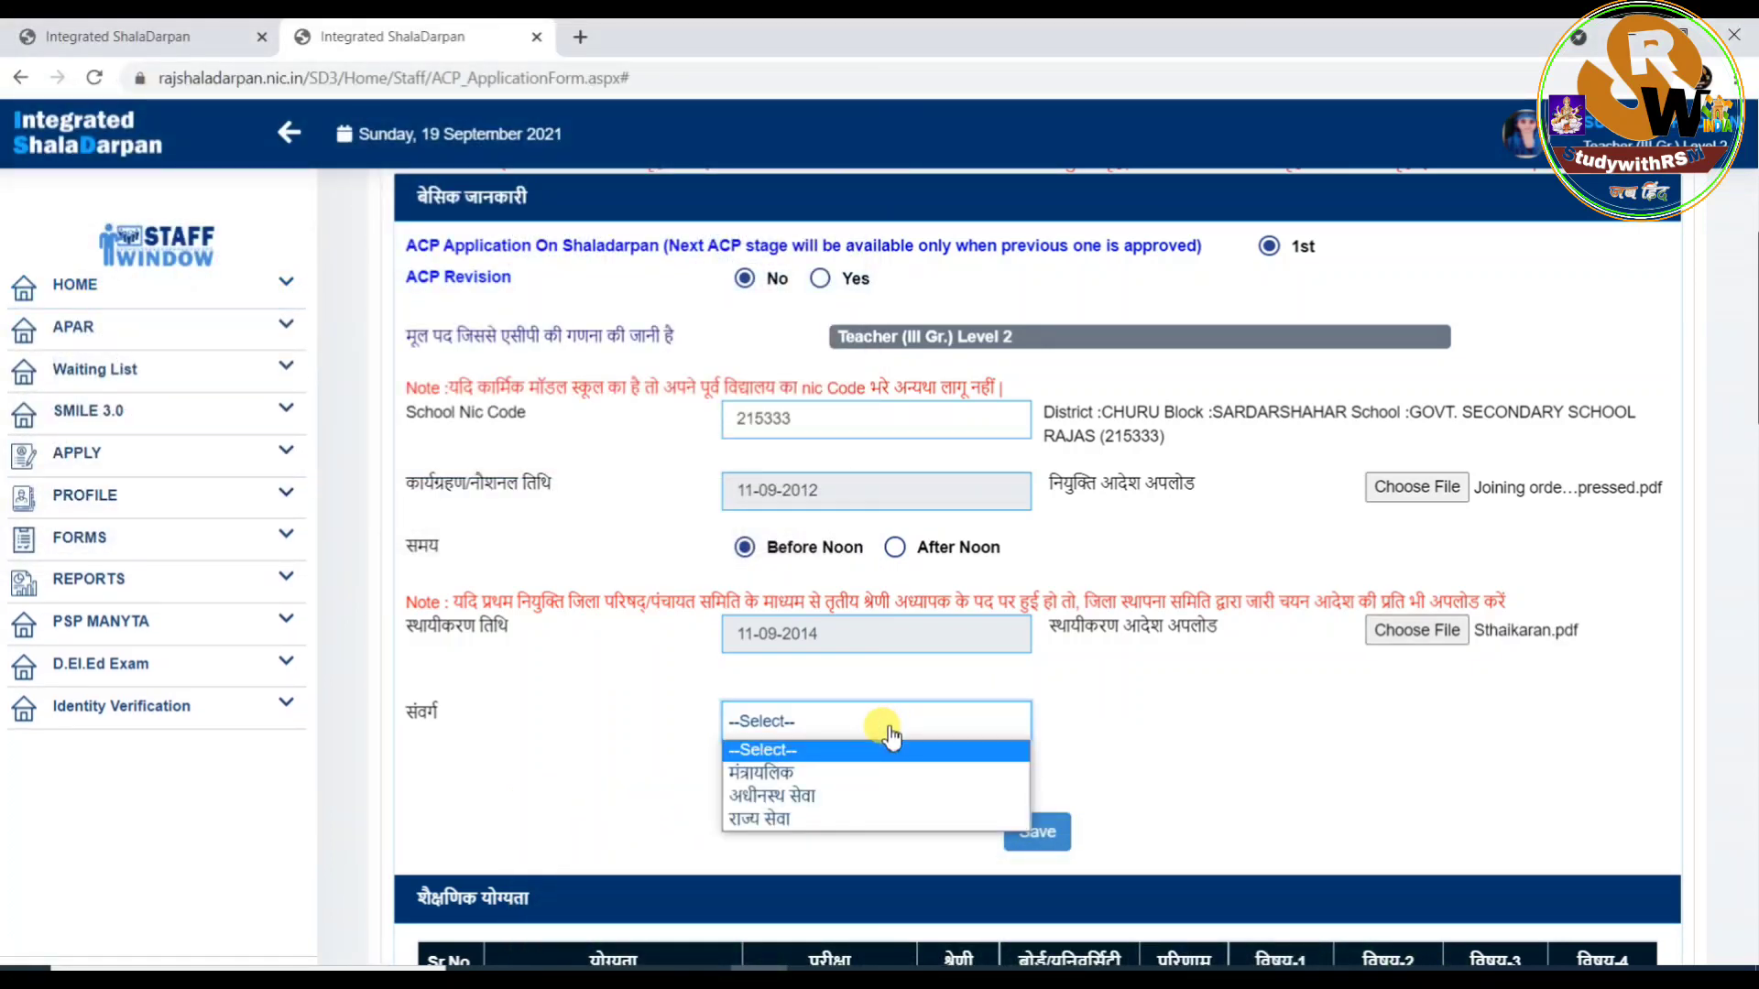
{"action": "left_click", "coordinate": [808, 794]}
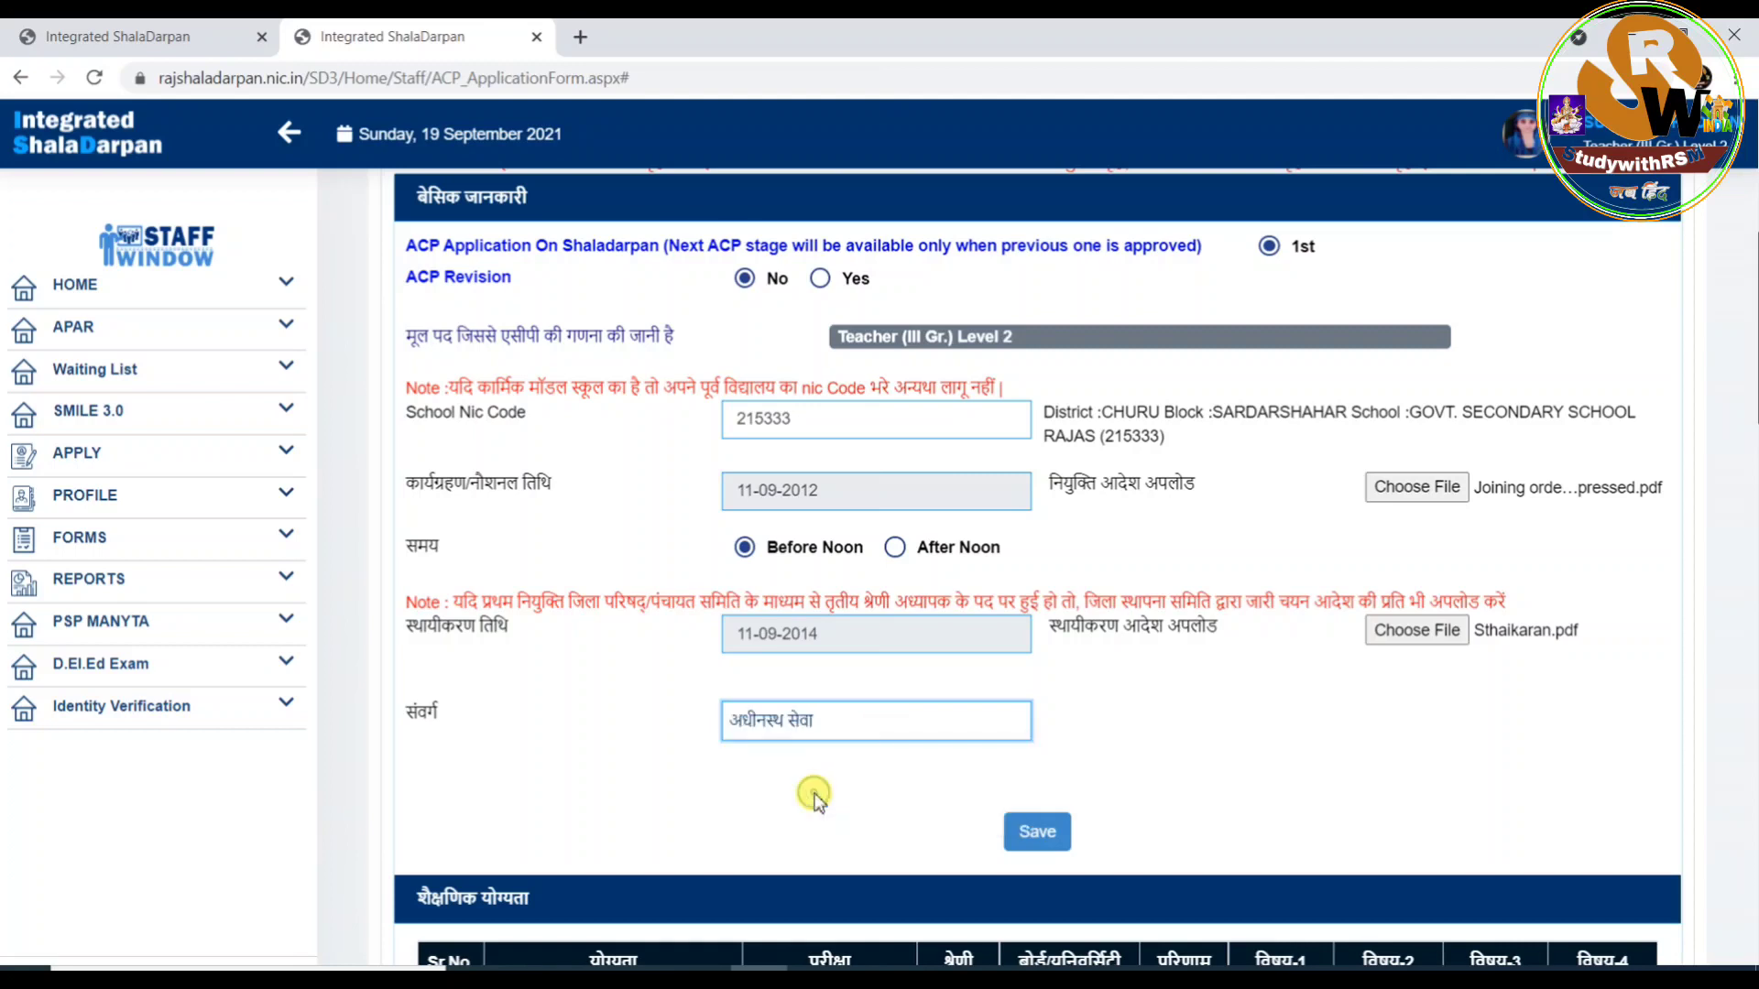
{"action": "left_click", "coordinate": [1033, 832]}
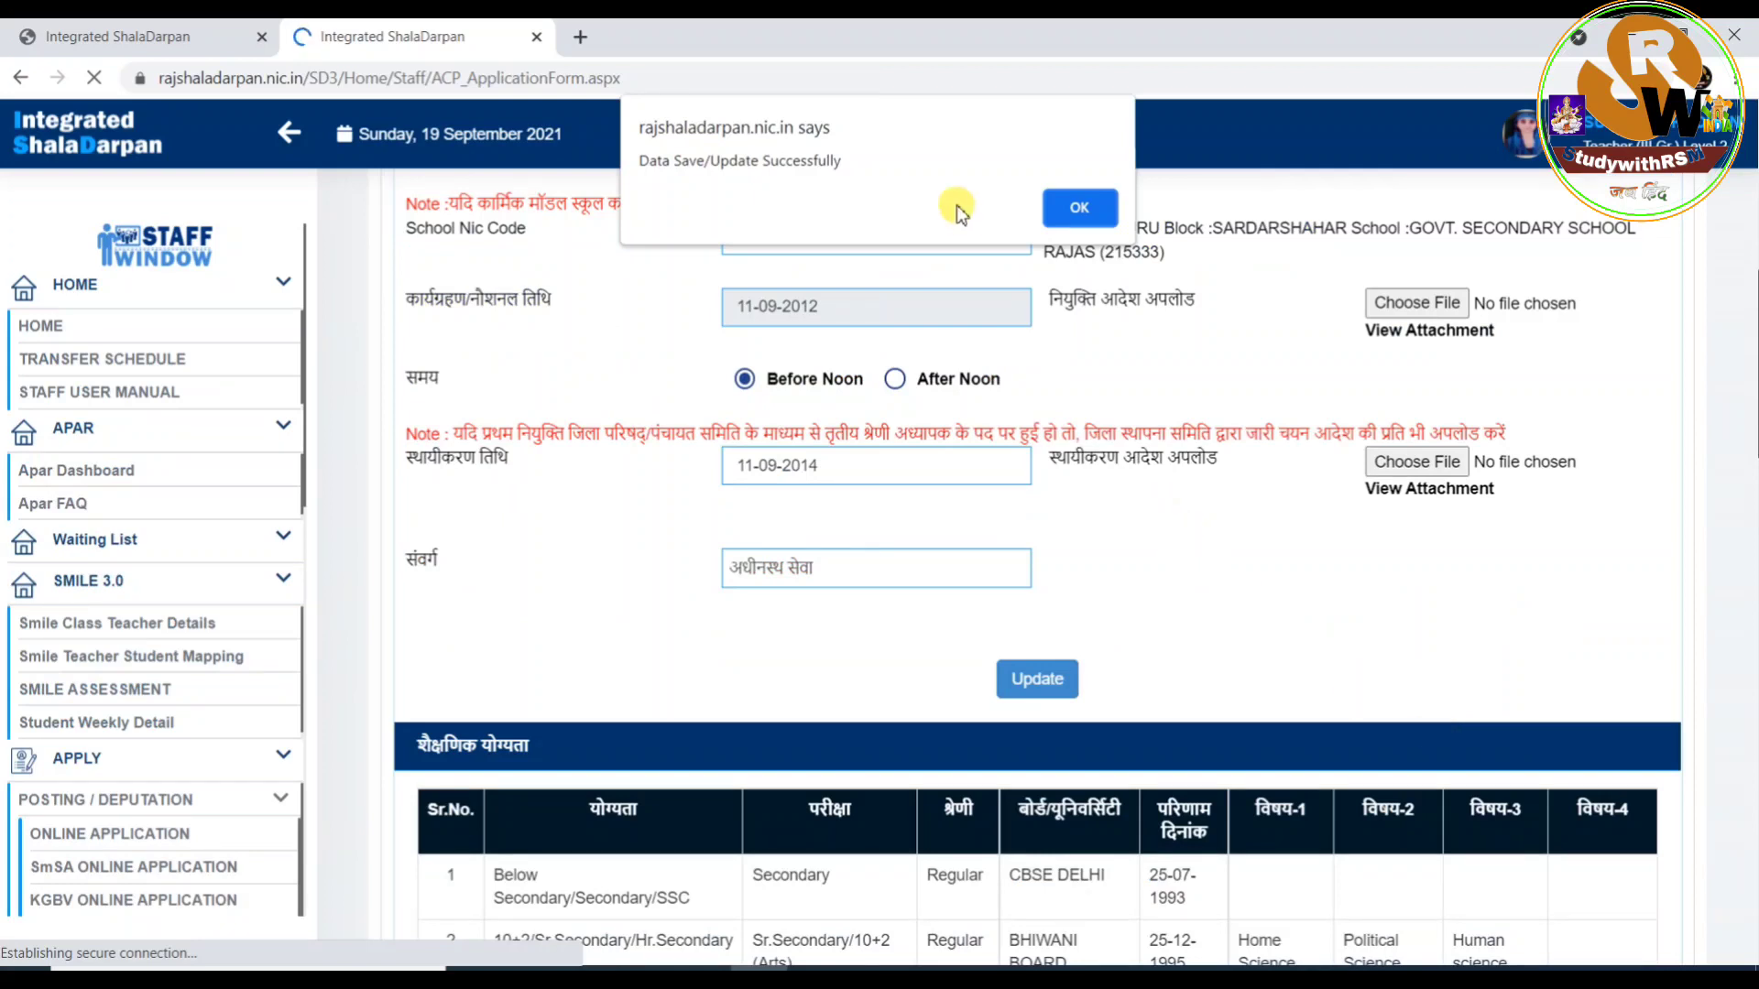
Step: Dismiss the save message and scroll down to the promotions-during-service (पदोन्नतियों का विवरण) section
{"action": "left_click", "coordinate": [1073, 209]}
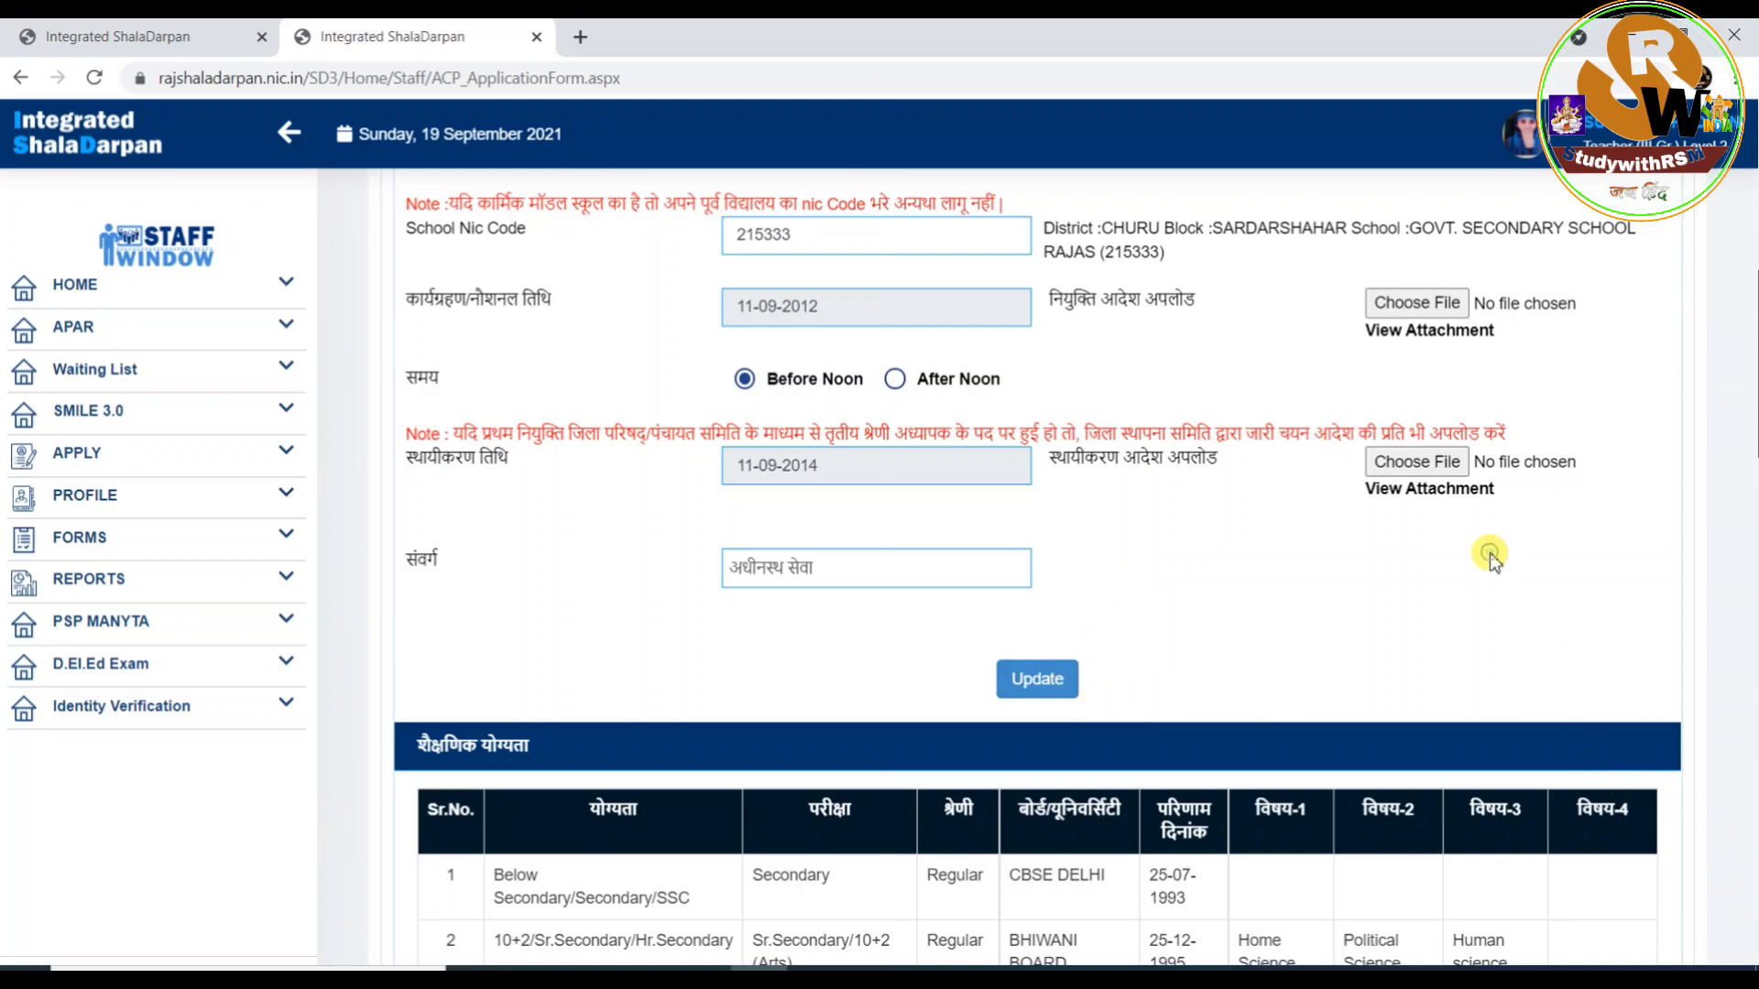
{"action": "scroll", "coordinate": [1490, 552], "scroll_direction": "down", "scroll_amount": 2}
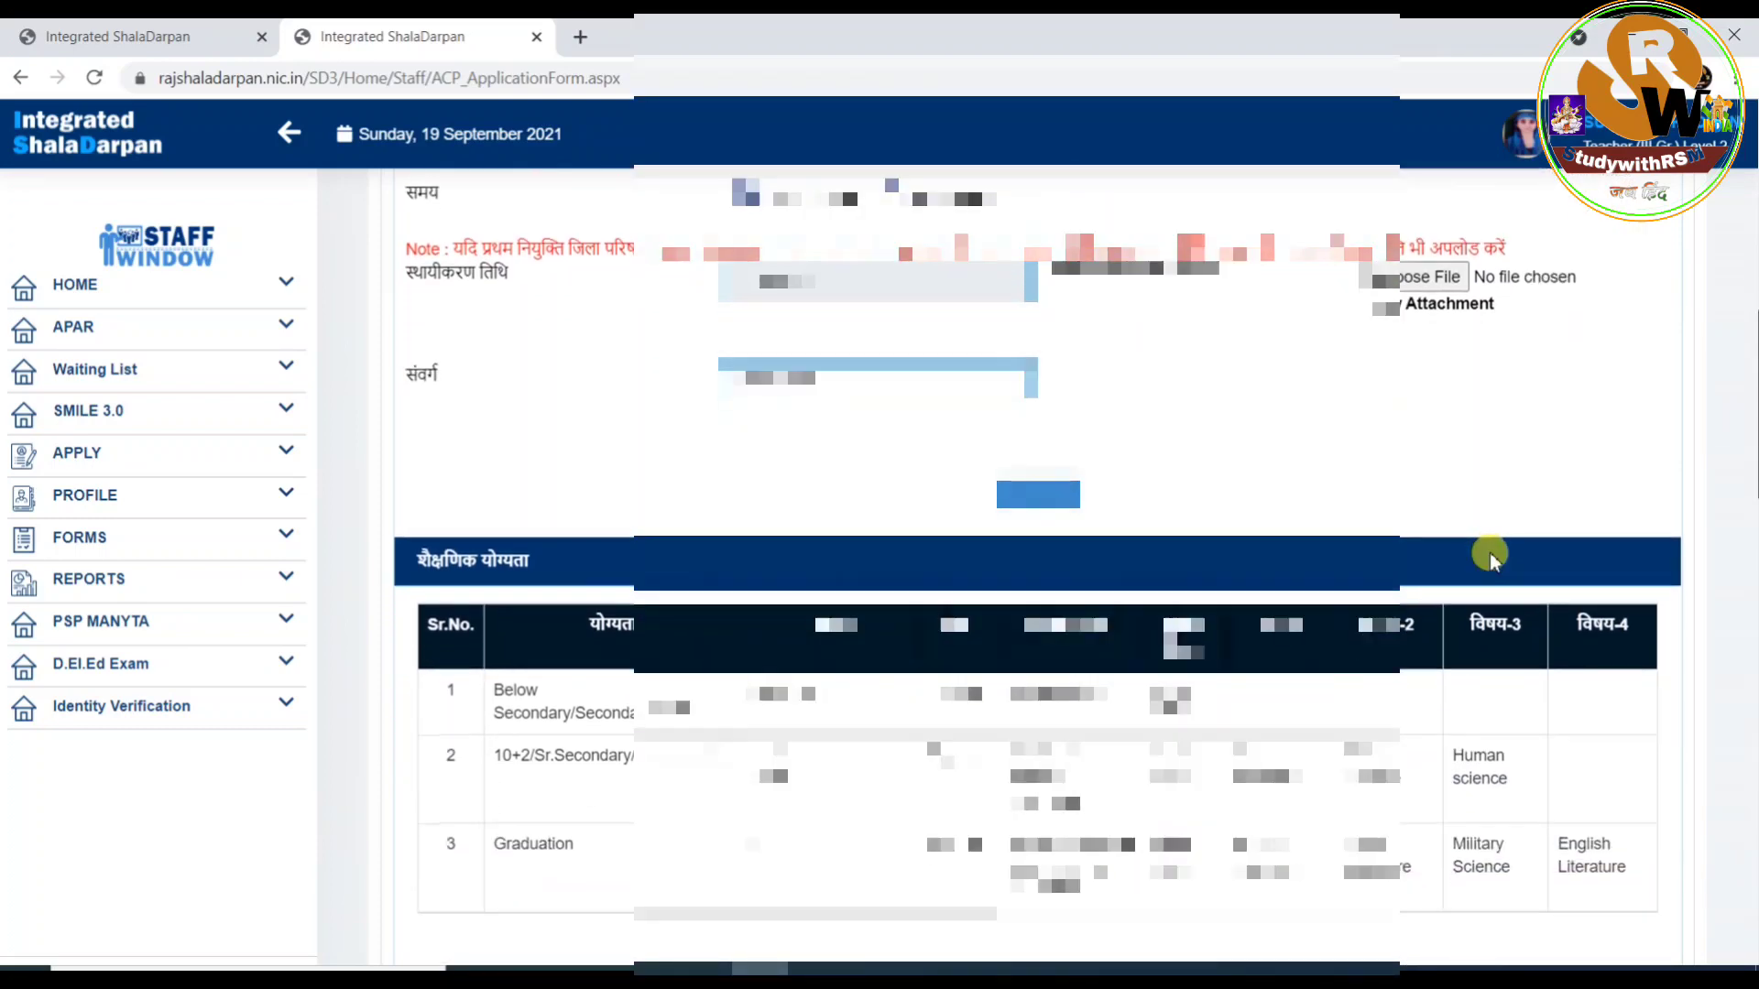
{"action": "scroll", "coordinate": [1490, 552], "scroll_direction": "down", "scroll_amount": 3}
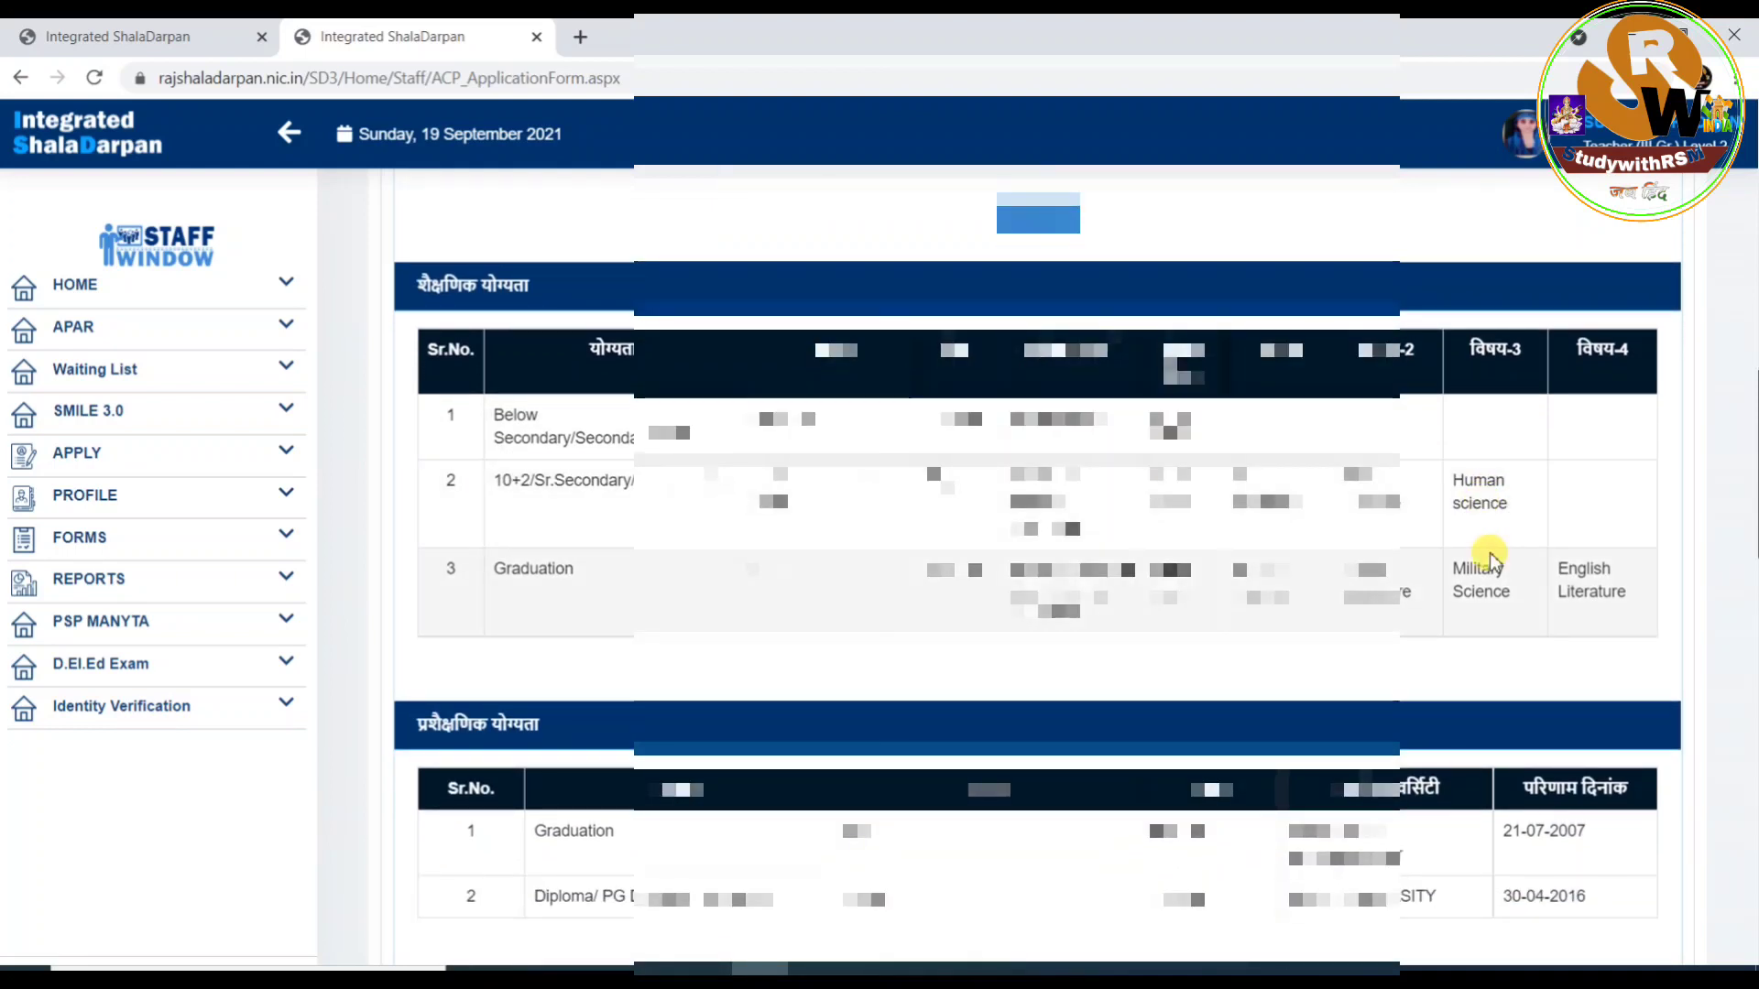
{"action": "scroll", "coordinate": [1489, 552], "scroll_direction": "down", "scroll_amount": 2}
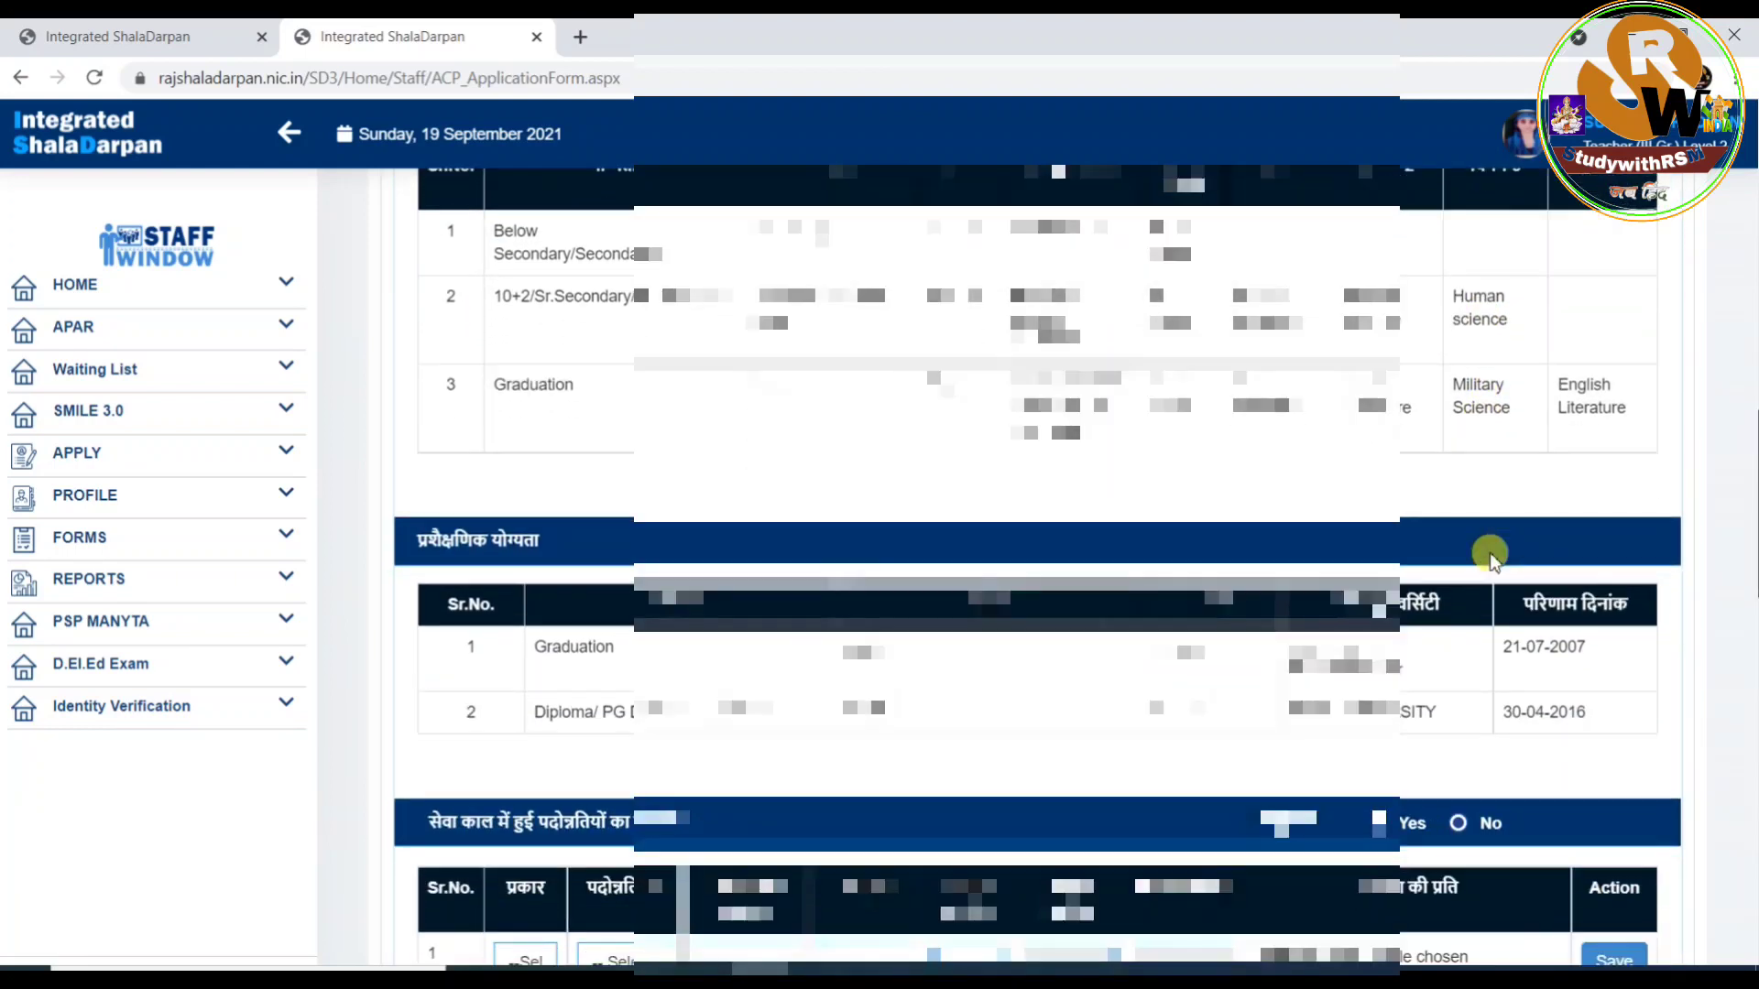
{"action": "scroll", "coordinate": [1490, 553], "scroll_direction": "down", "scroll_amount": 3}
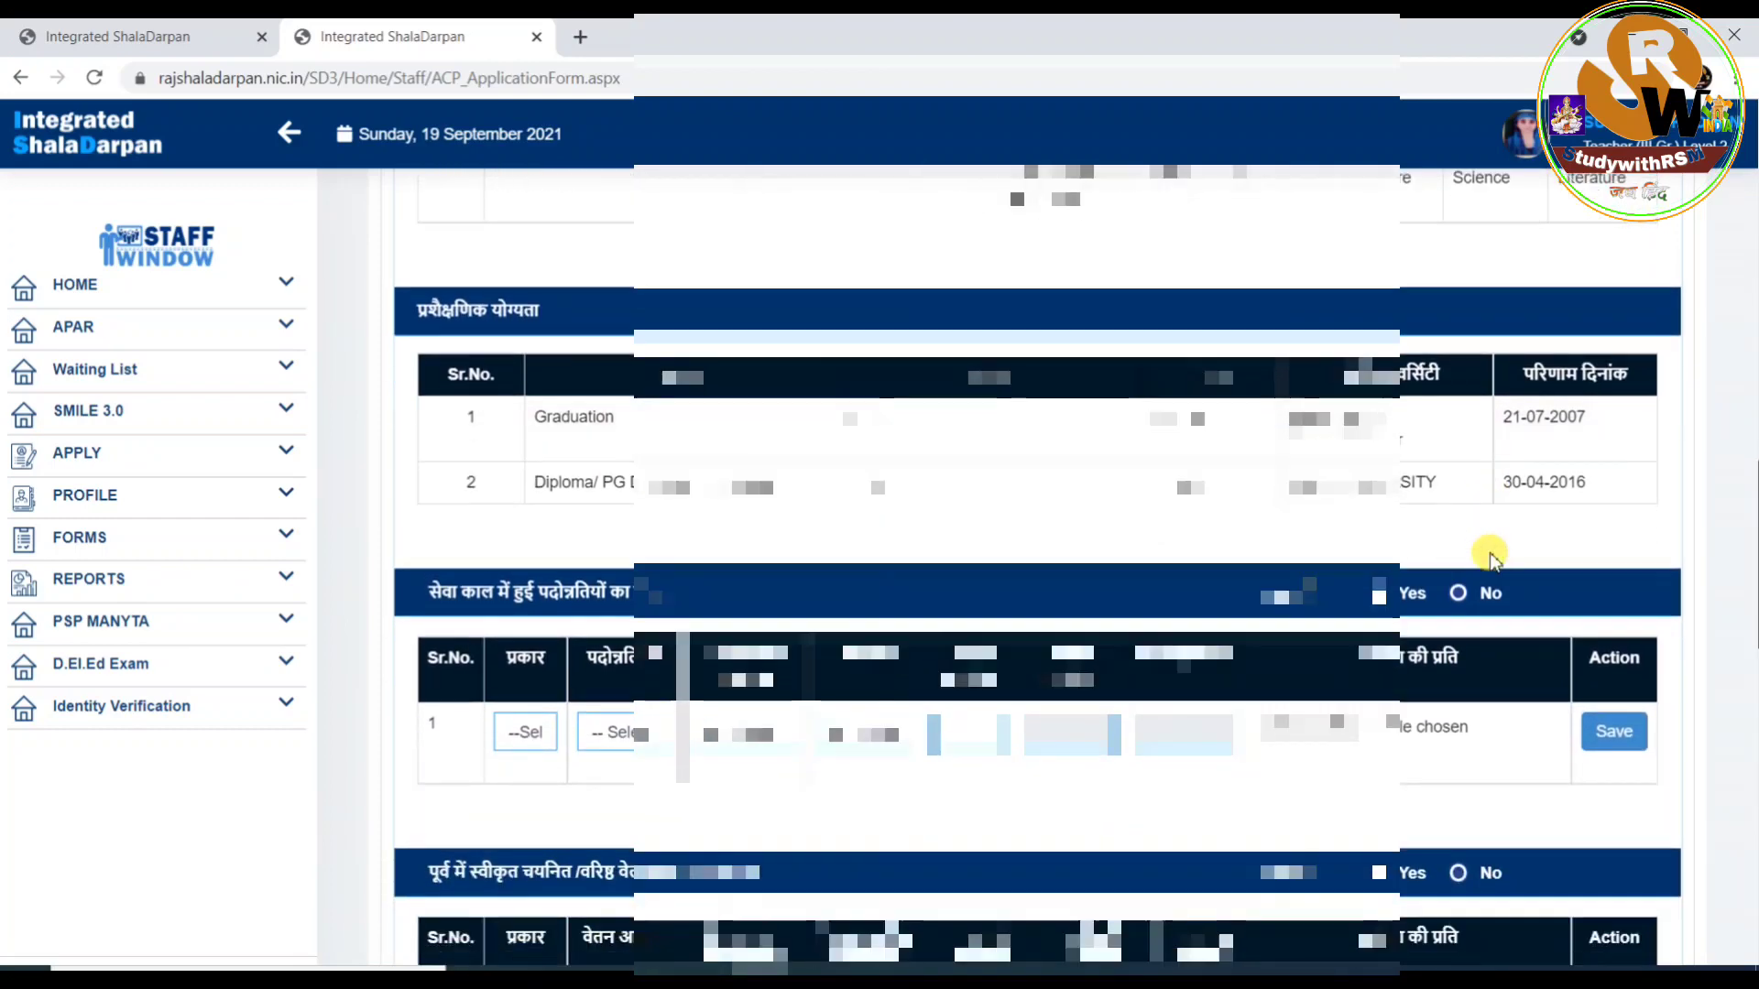
{"action": "scroll", "coordinate": [1489, 552], "scroll_direction": "down", "scroll_amount": 2}
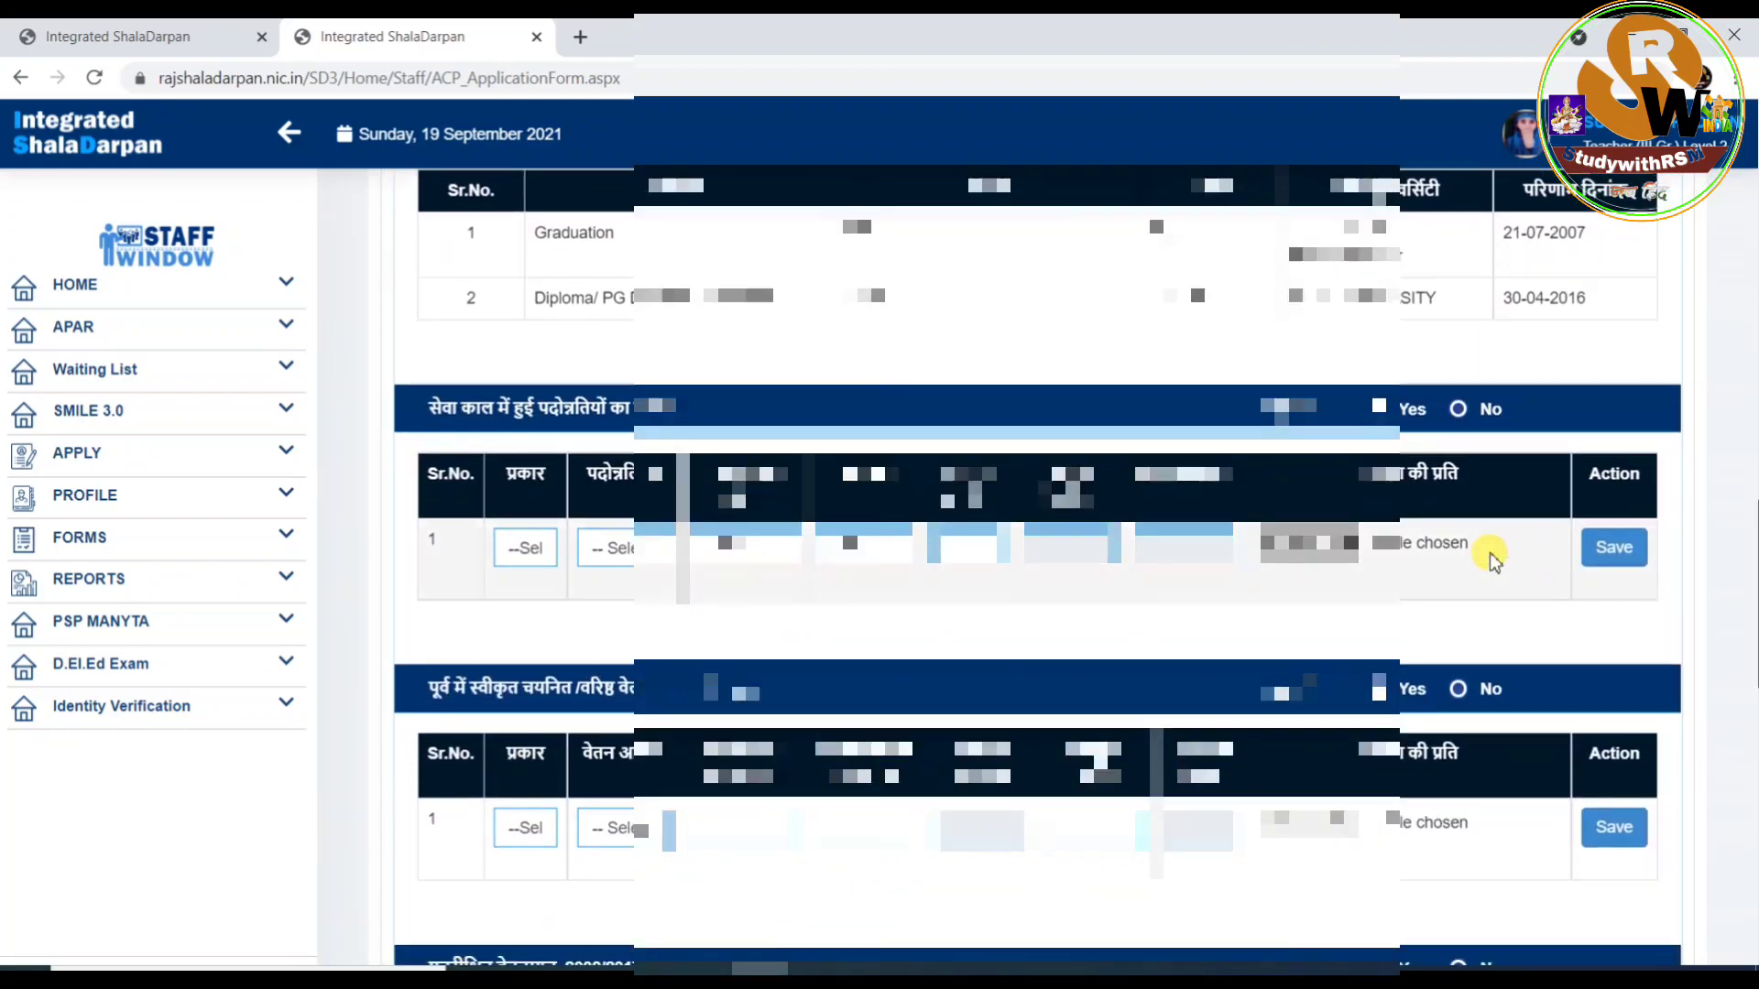
{"action": "scroll", "coordinate": [1489, 553], "scroll_direction": "down", "scroll_amount": 1}
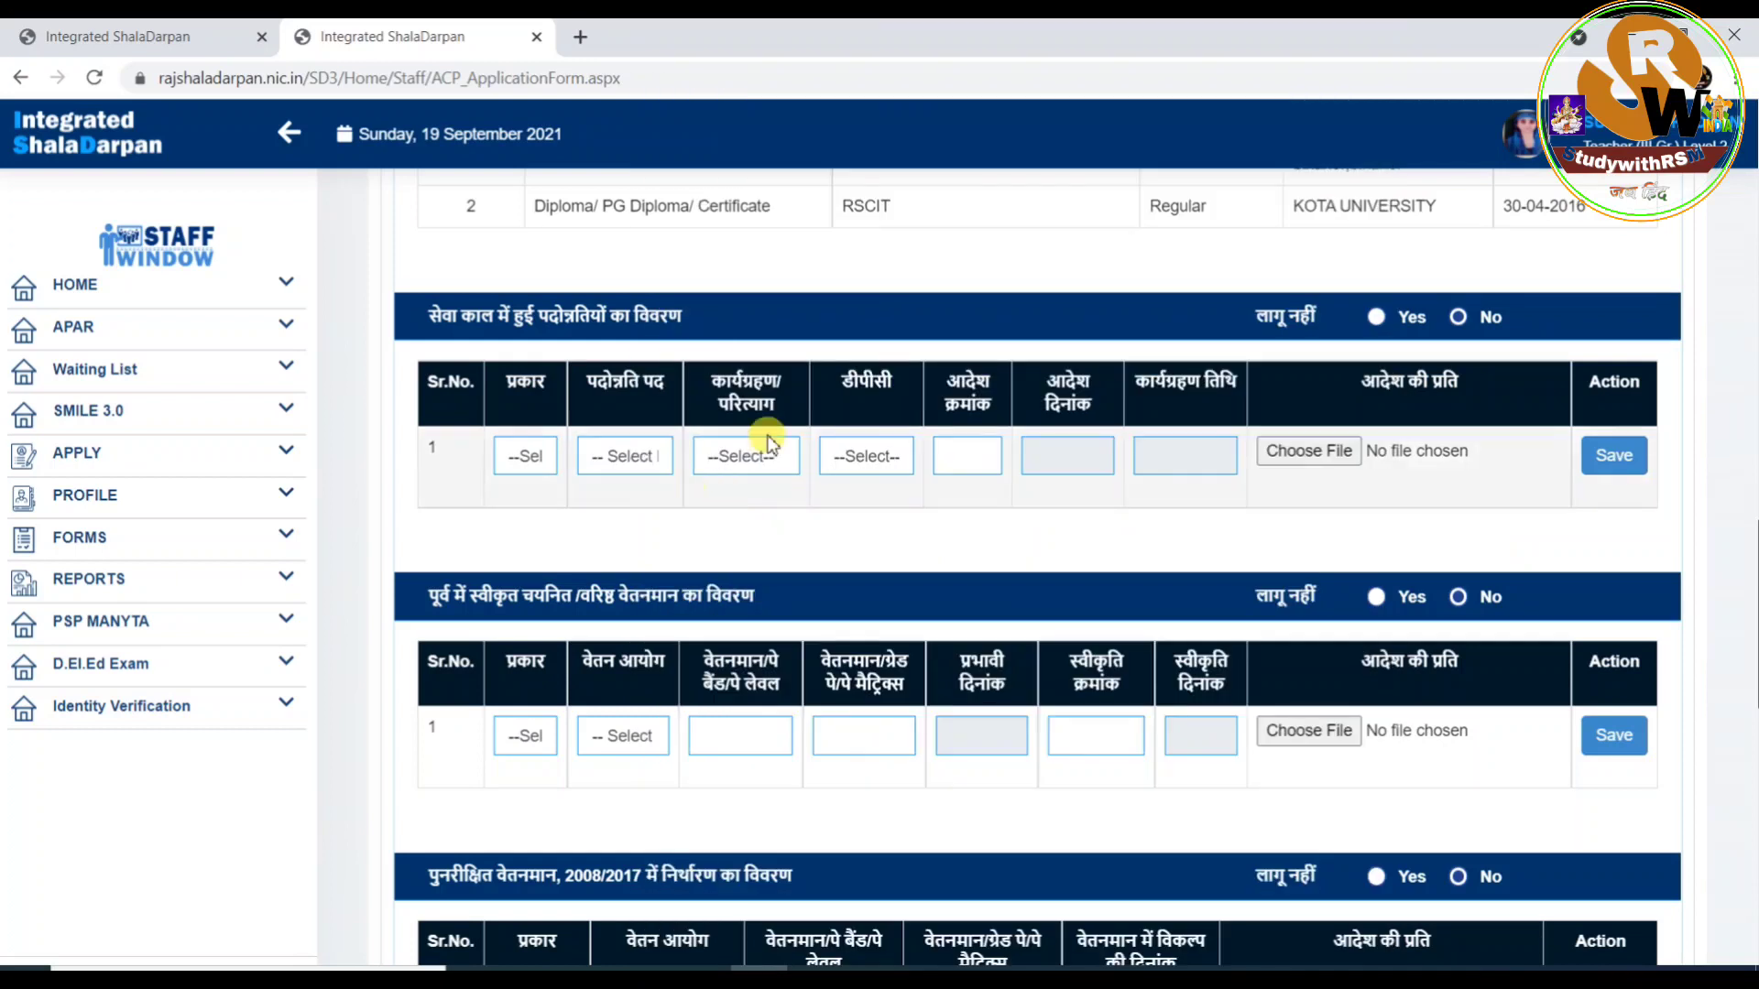
Step: Mark the promotions and selected pay-scale sections as not applicable
{"action": "left_click", "coordinate": [1384, 318]}
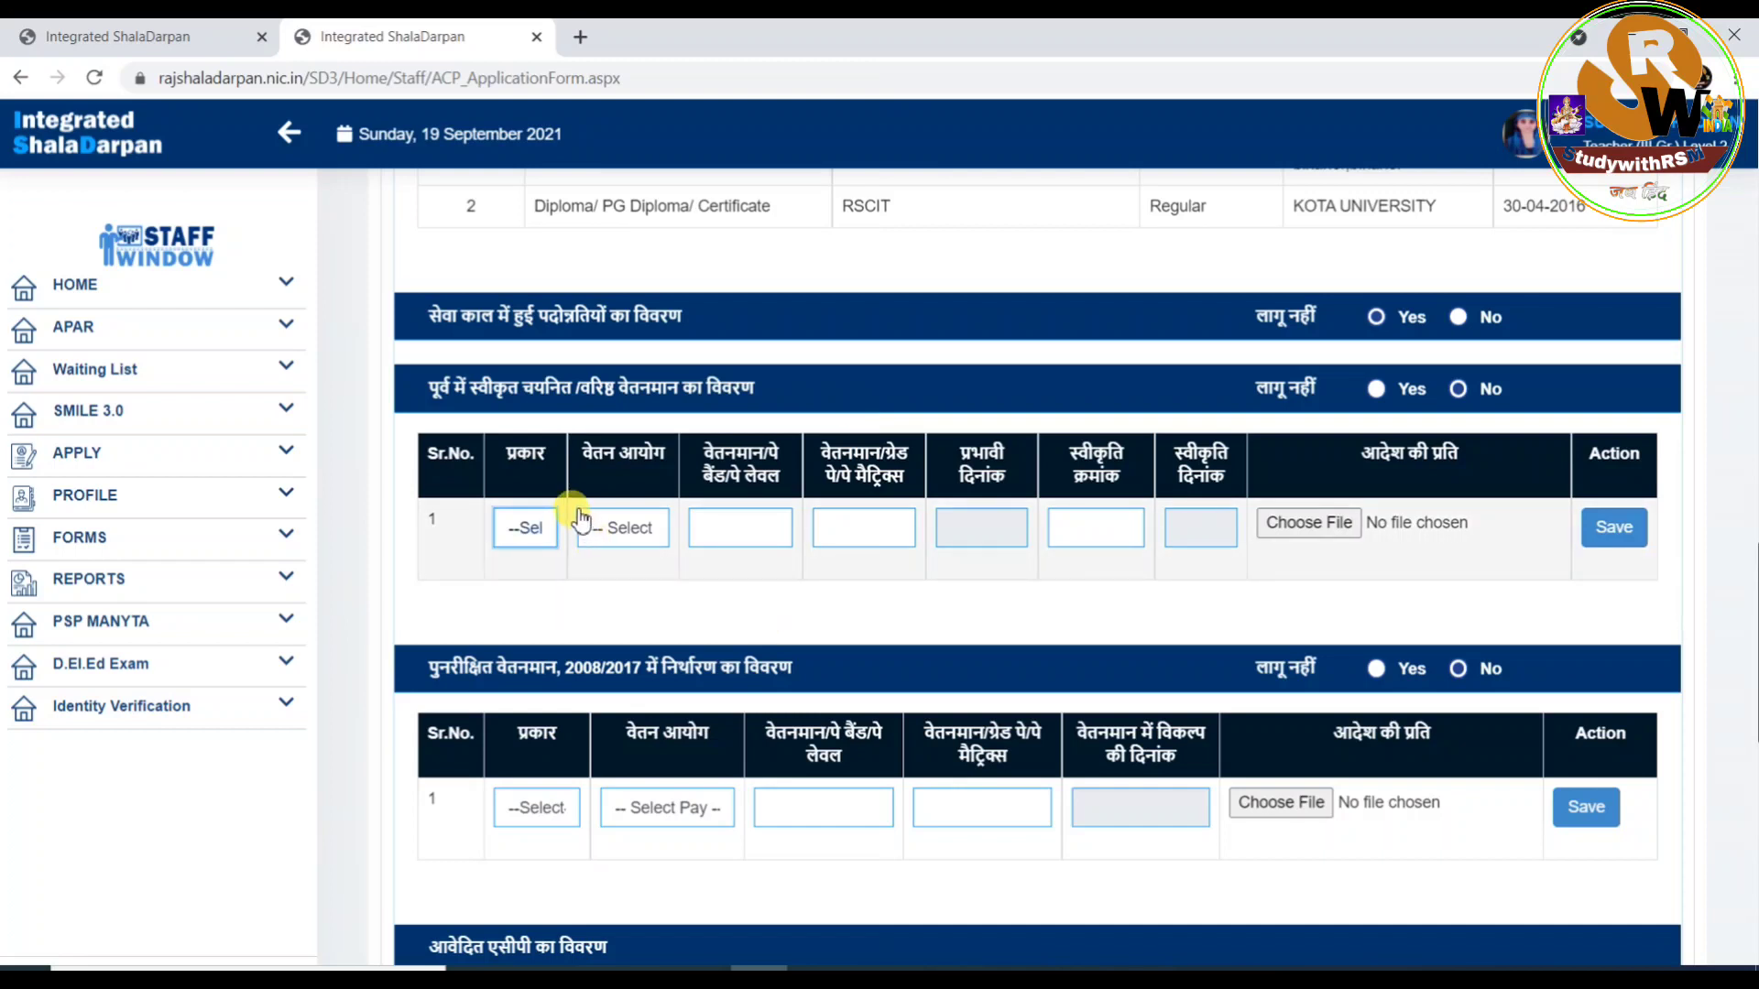
{"action": "left_click", "coordinate": [548, 529]}
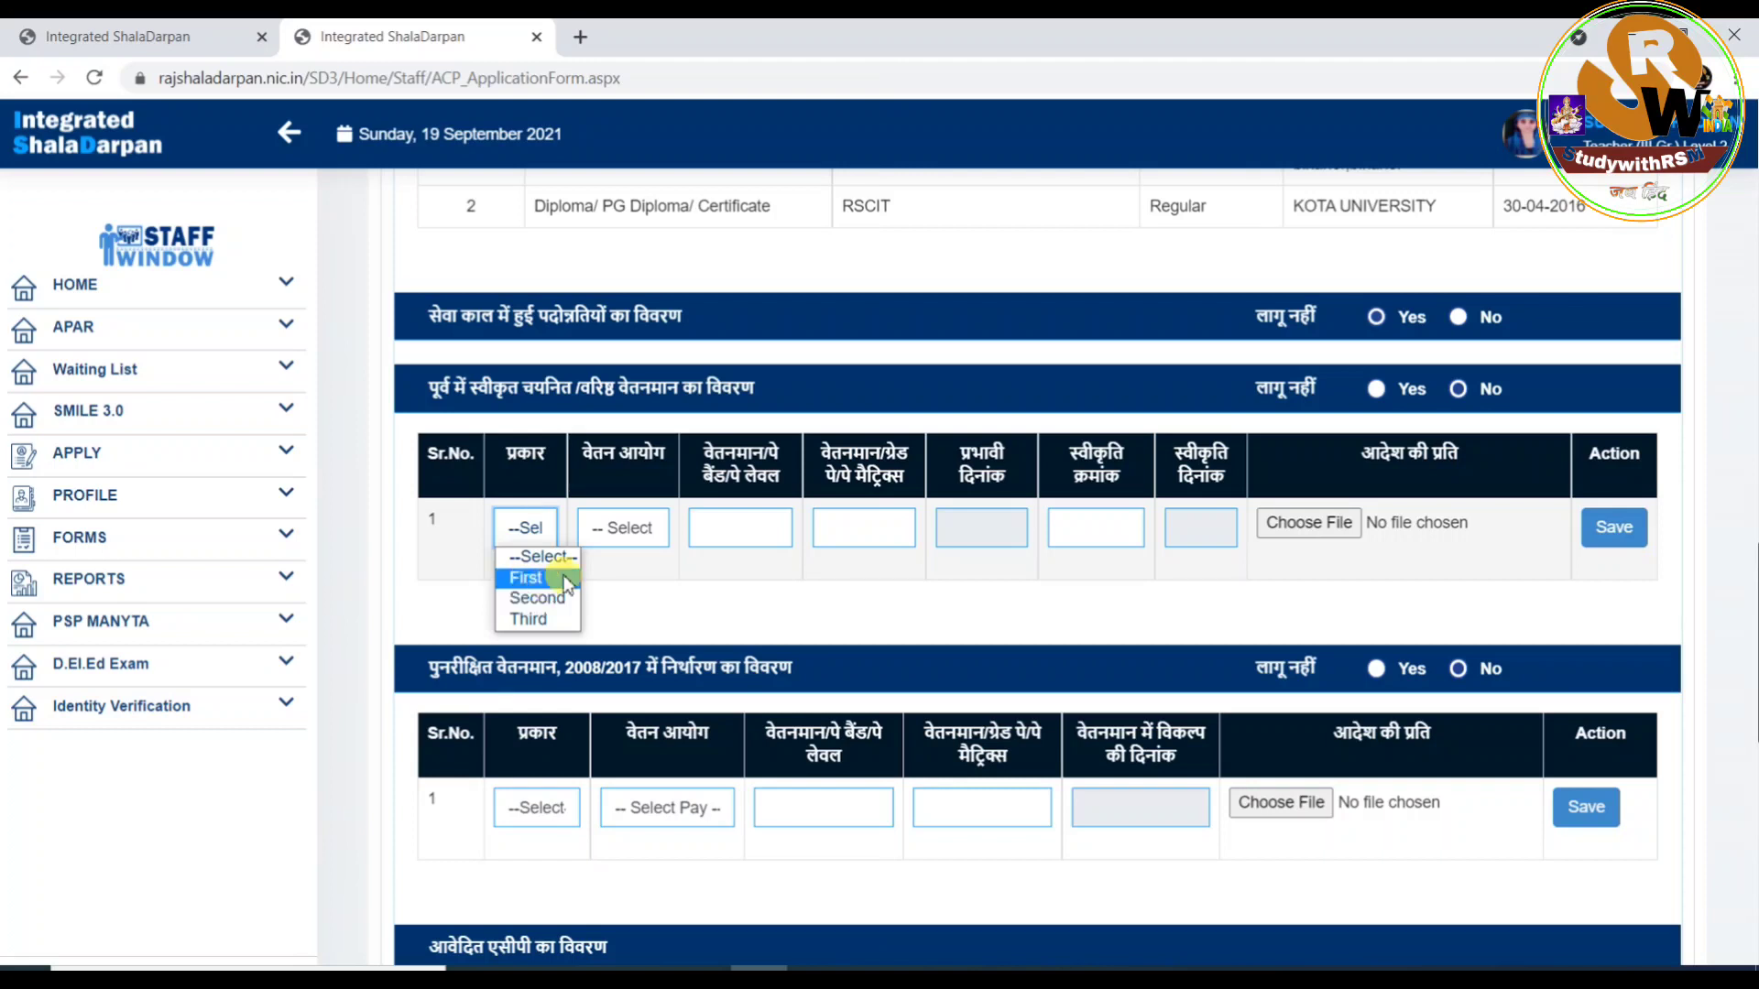
{"action": "left_click", "coordinate": [623, 527]}
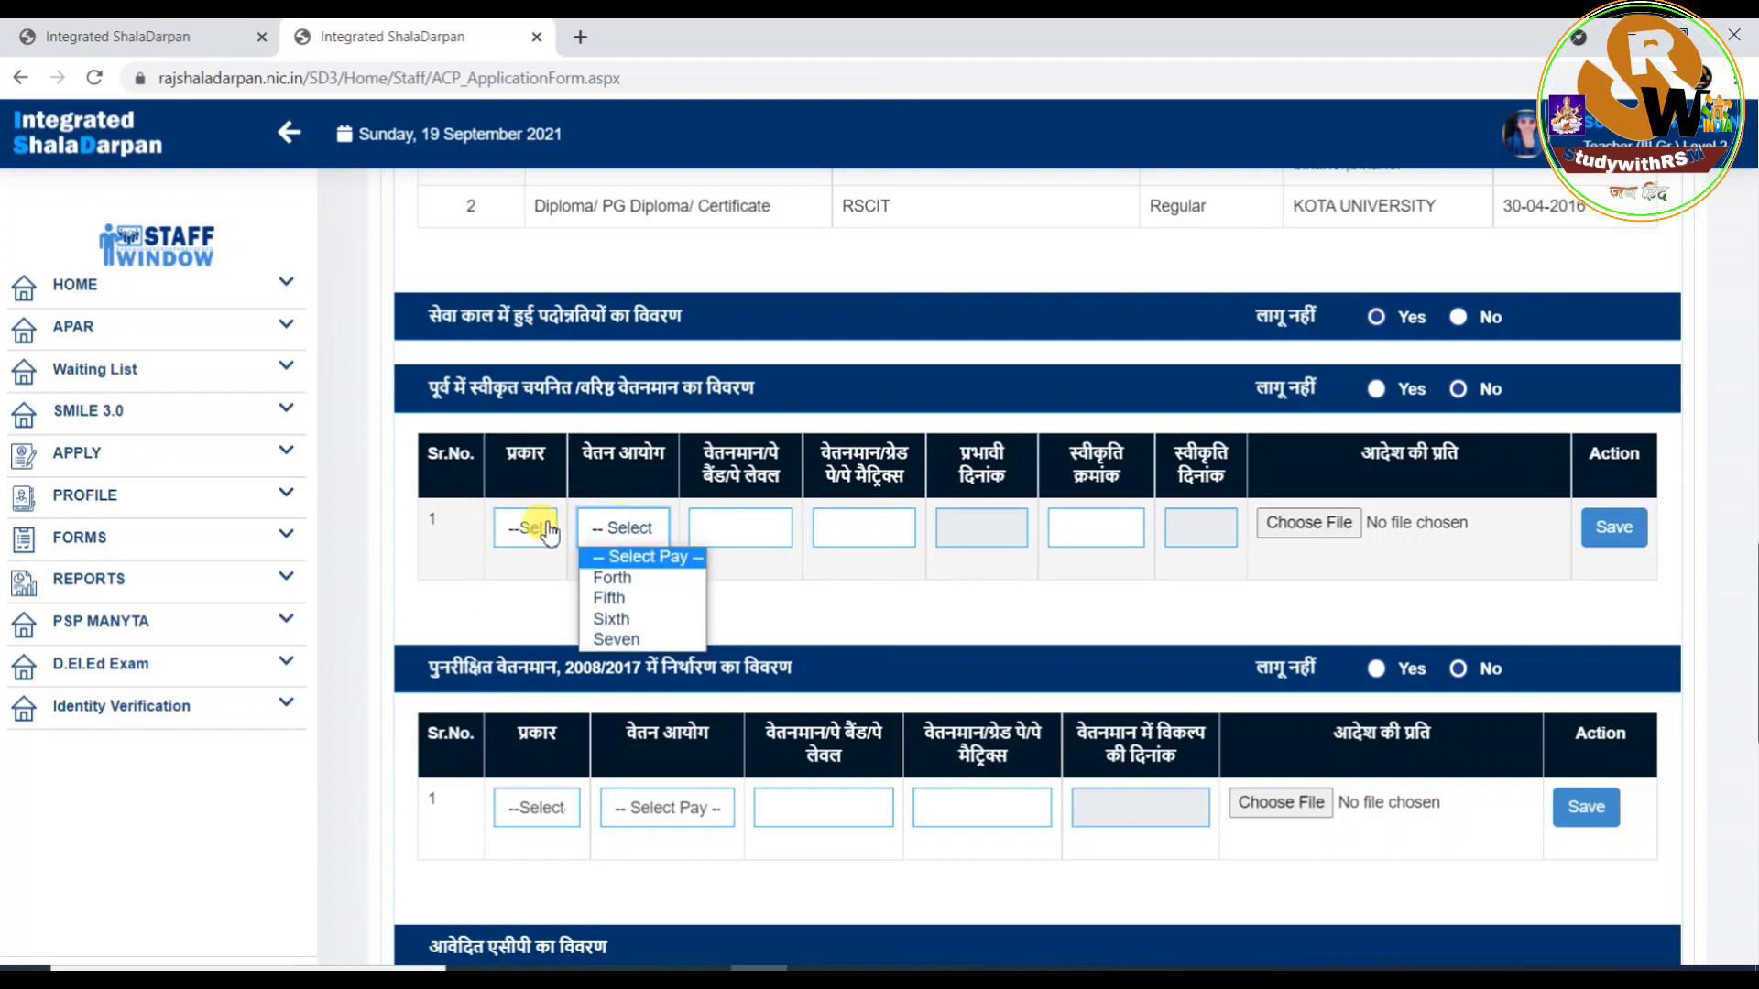
{"action": "left_click", "coordinate": [515, 527]}
{"action": "left_click", "coordinate": [514, 528]}
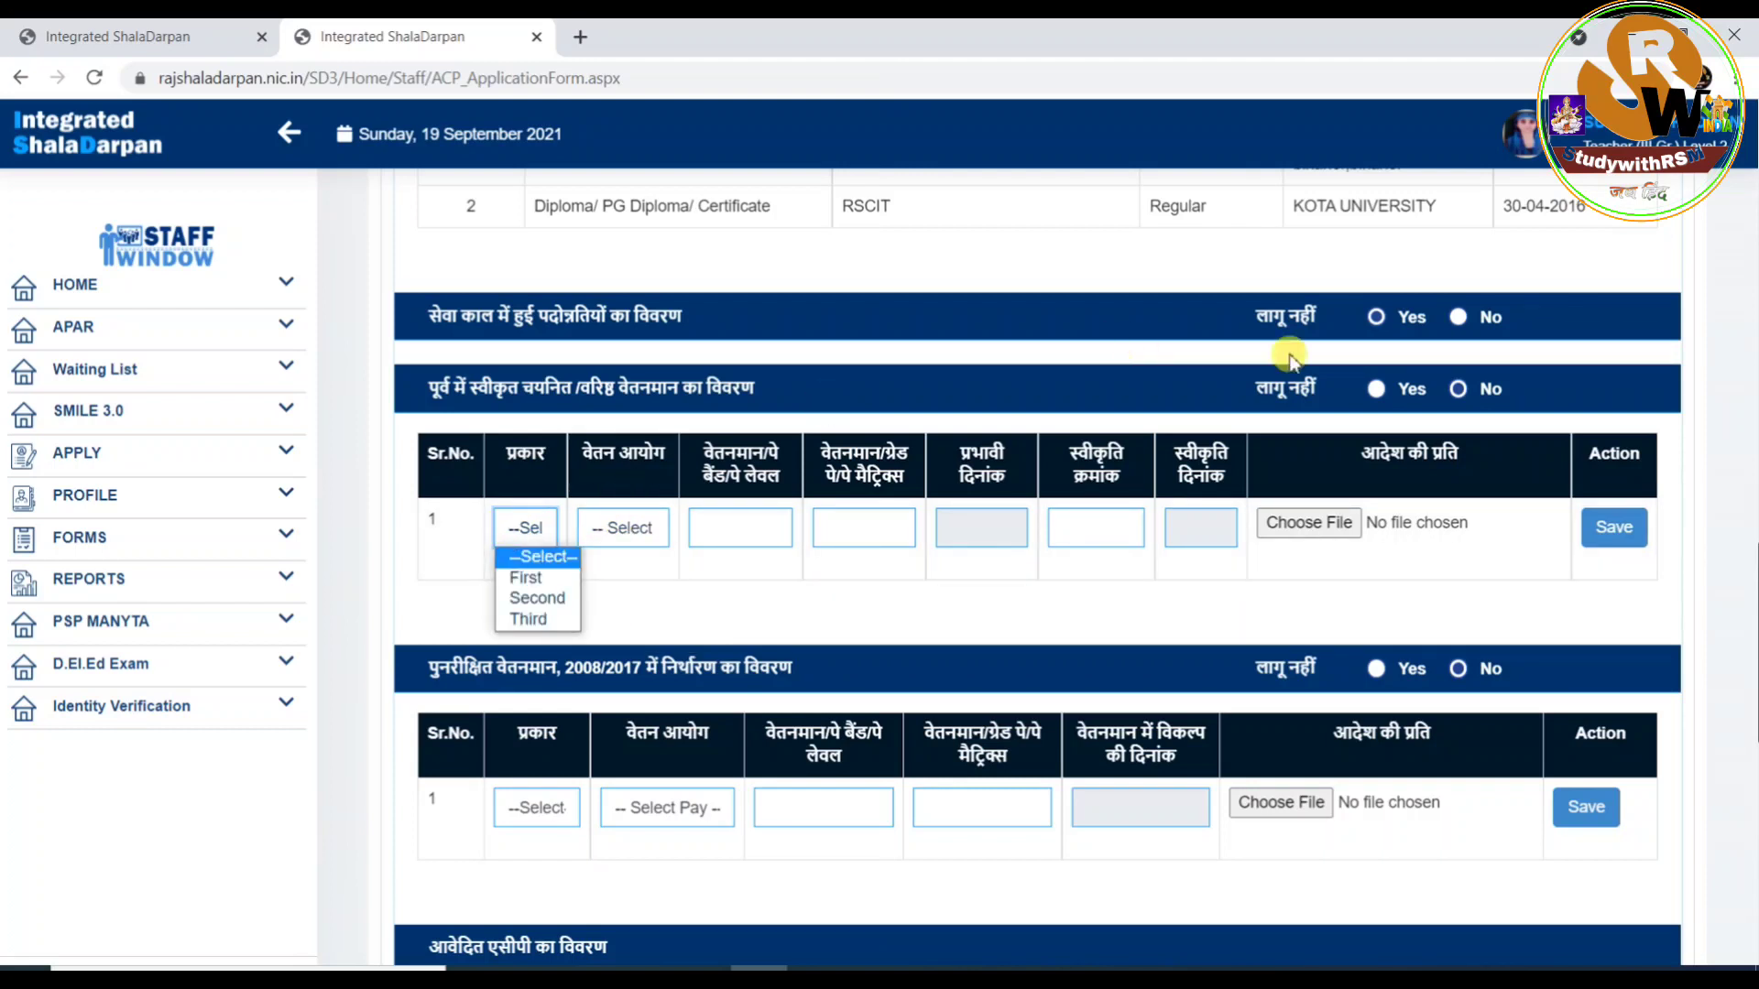
{"action": "left_click", "coordinate": [1374, 390]}
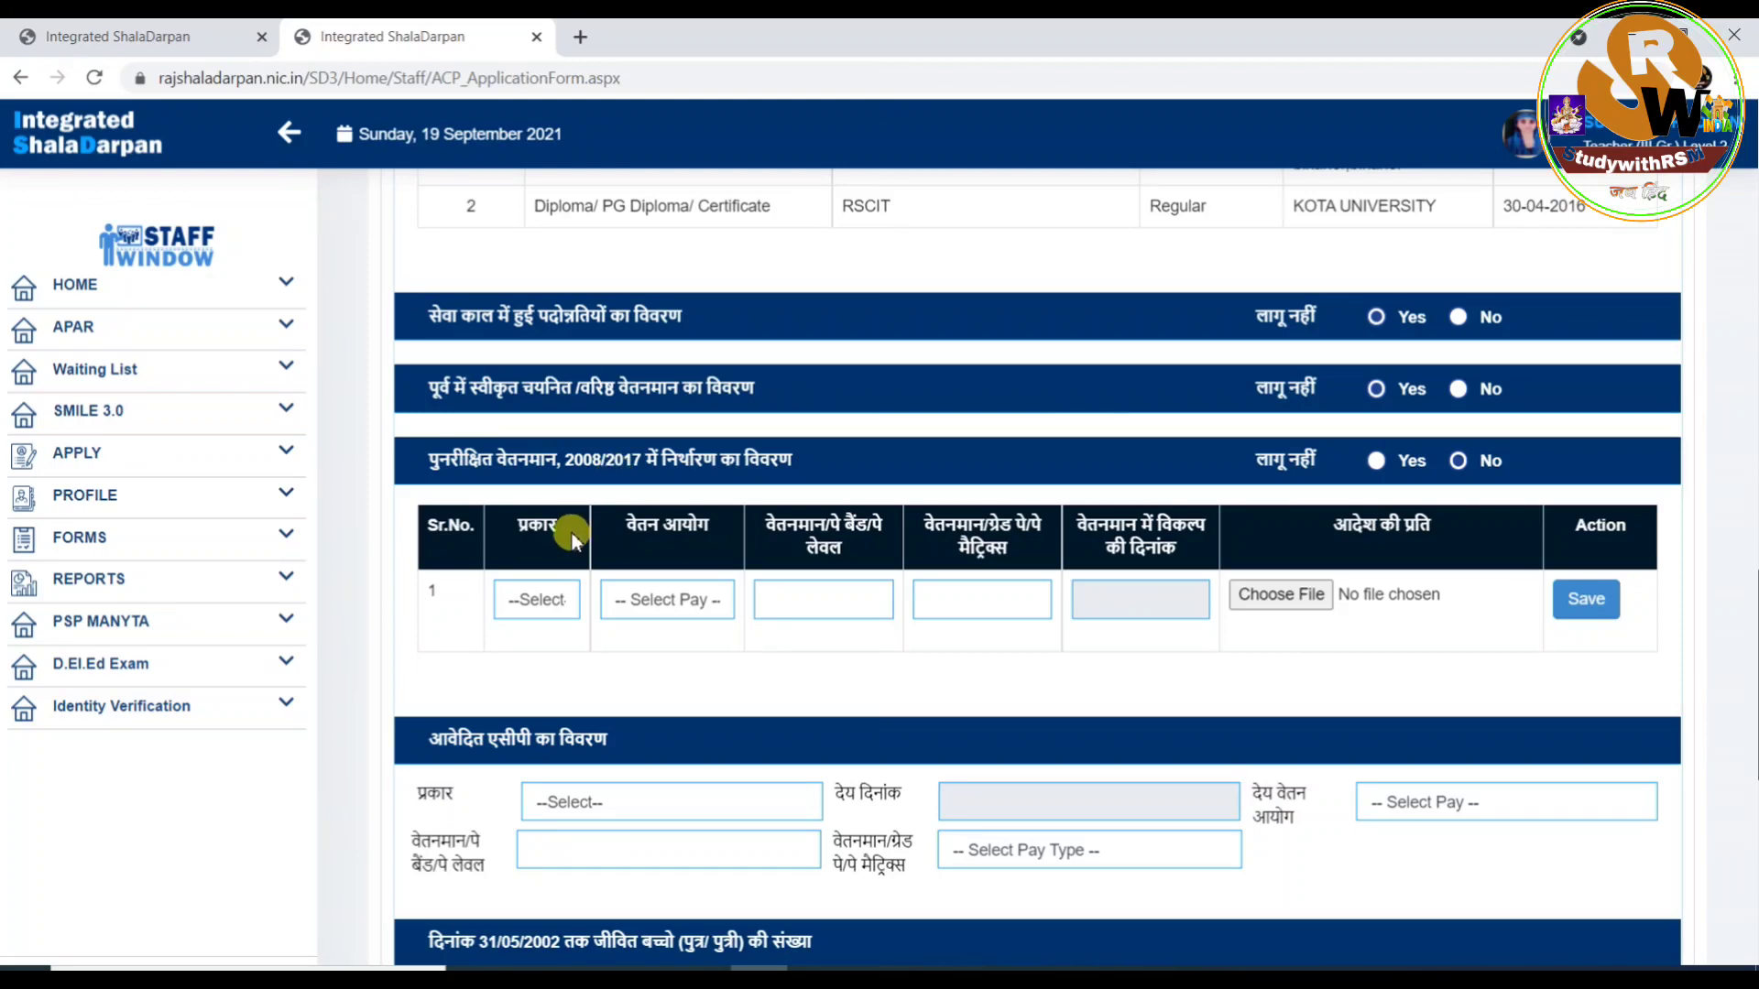
Step: Set the revised pay row's type to First and pay matrix level to L-10
{"action": "left_click", "coordinate": [556, 604]}
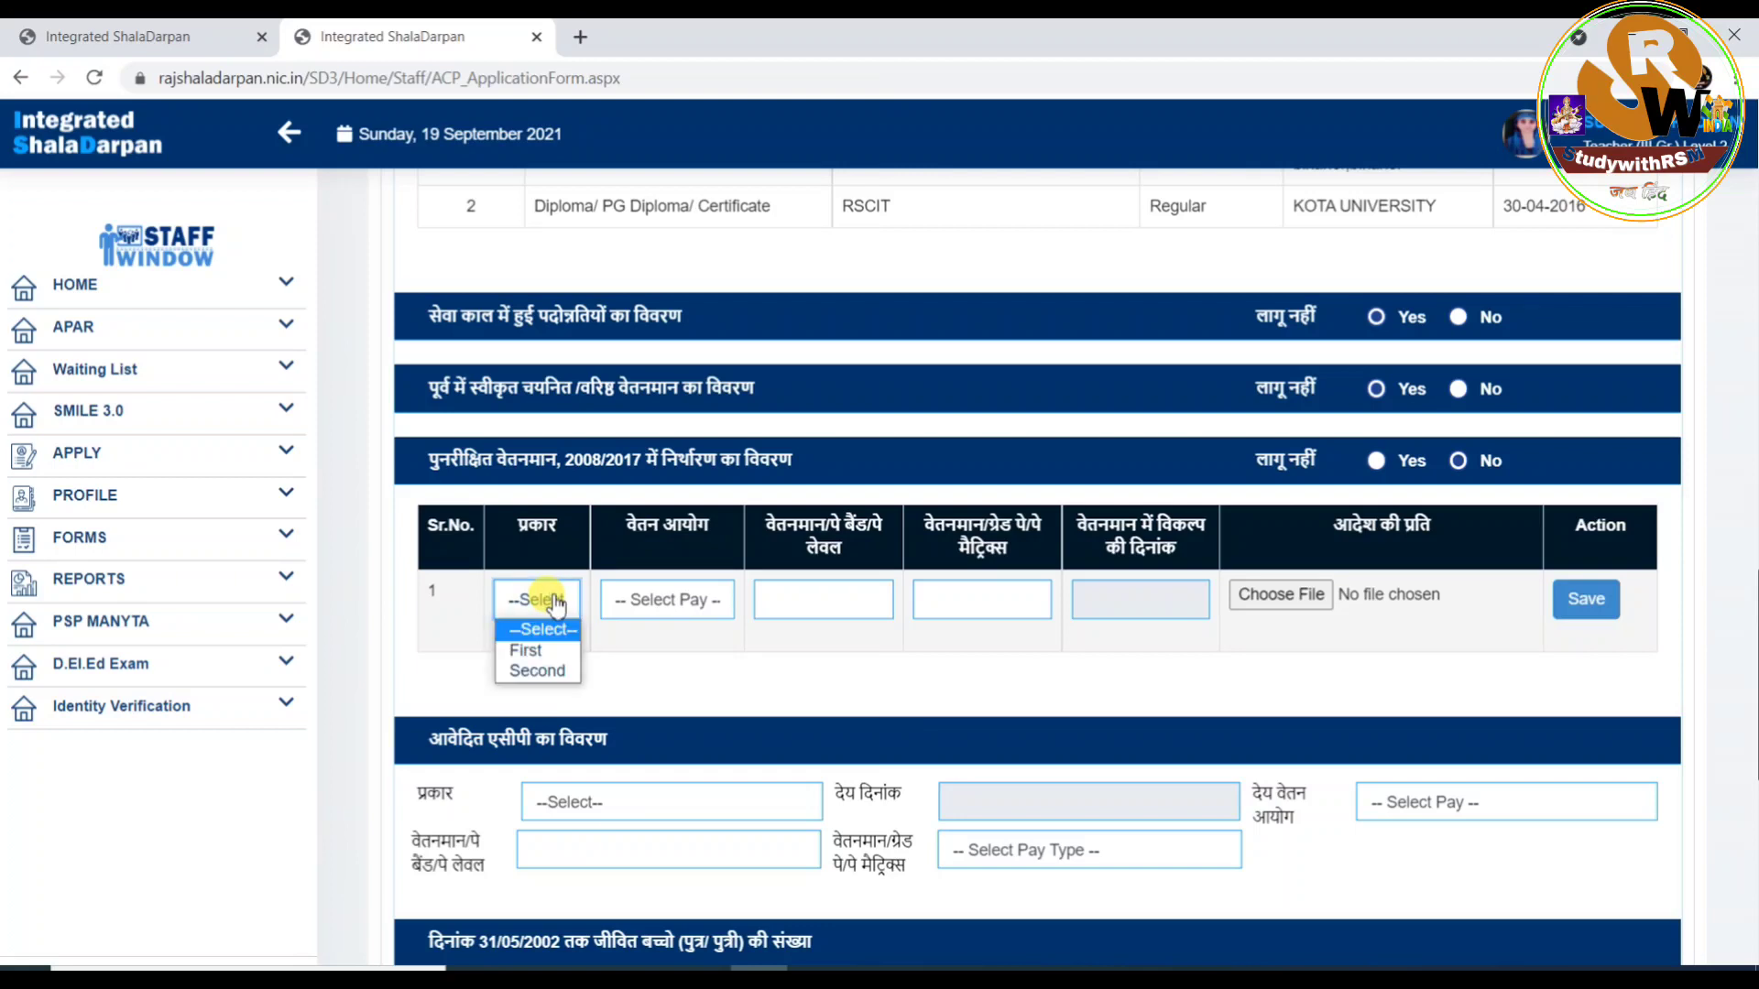
{"action": "left_click", "coordinate": [527, 649]}
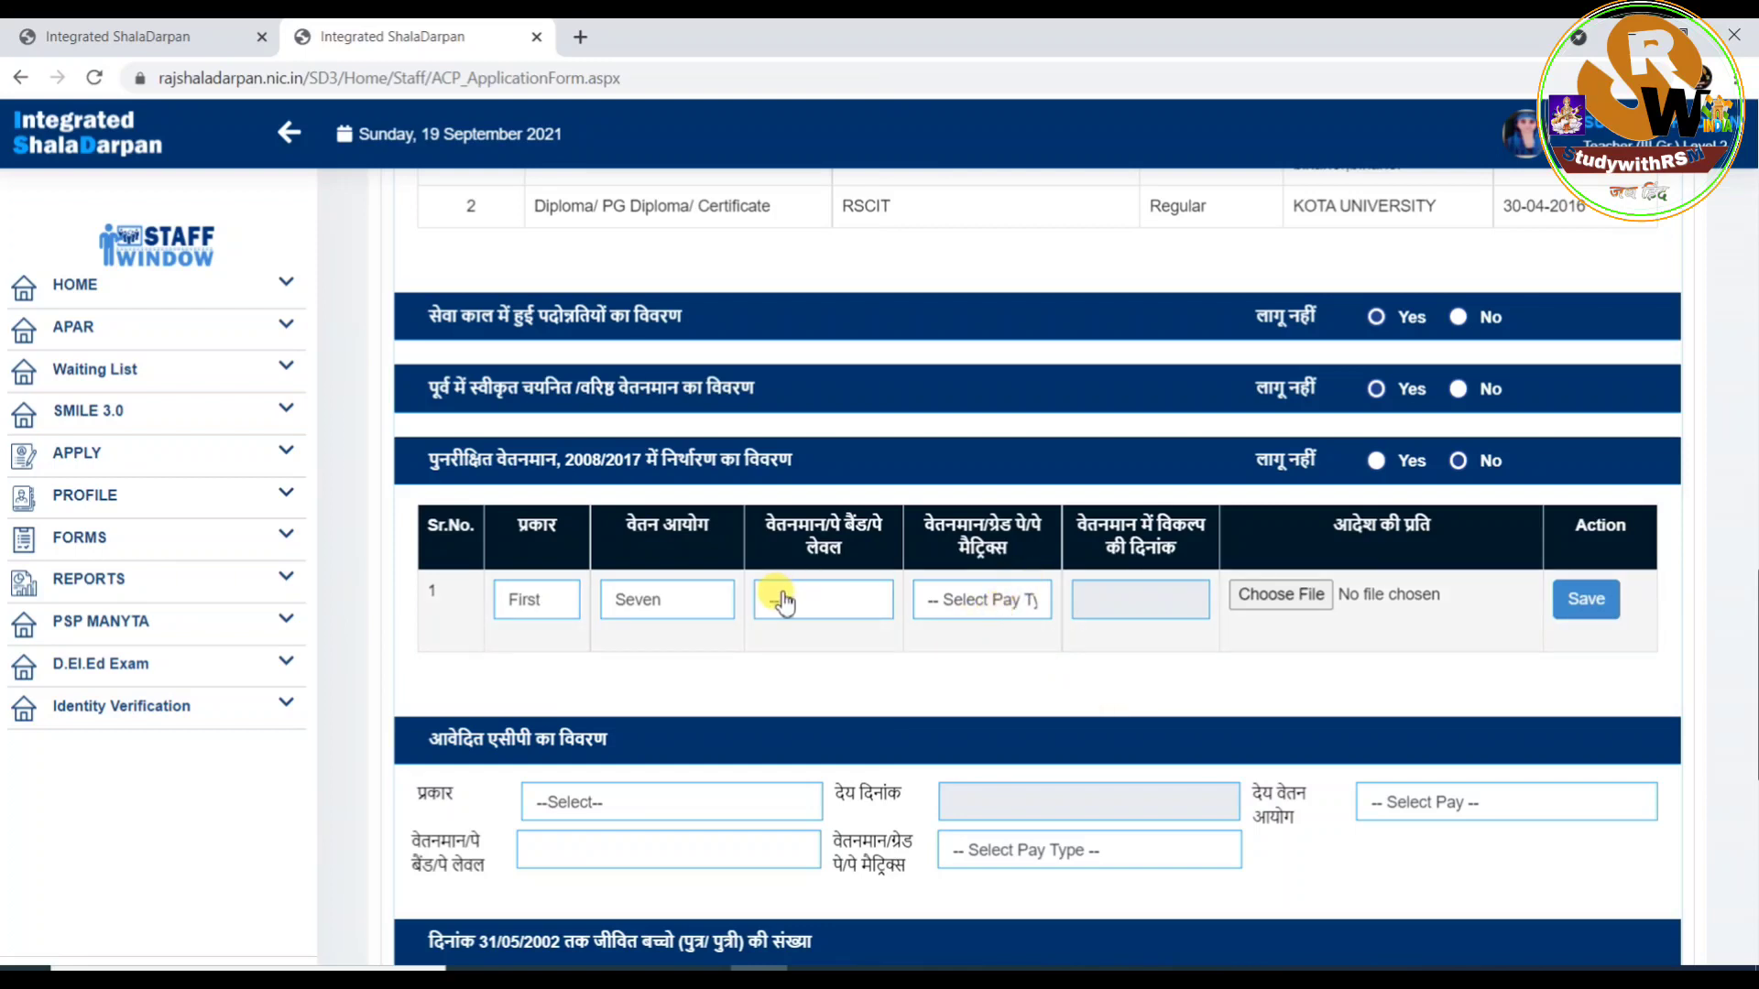
{"action": "left_click", "coordinate": [981, 620]}
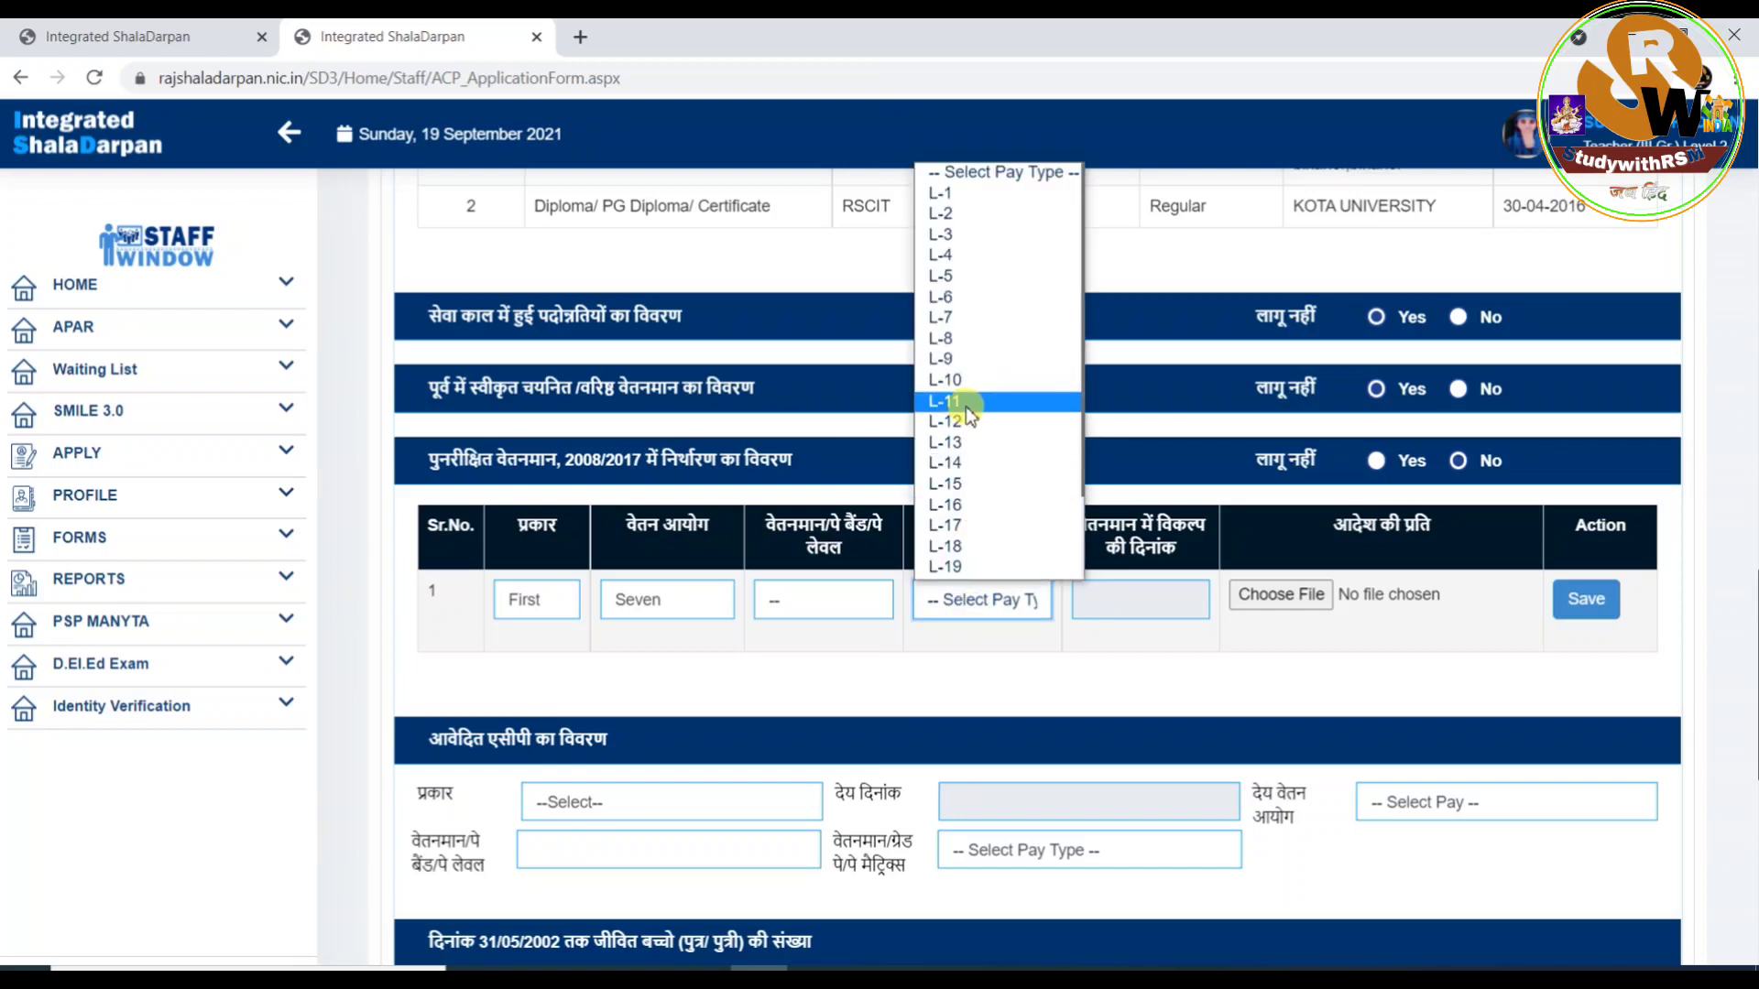
{"action": "left_click", "coordinate": [992, 702]}
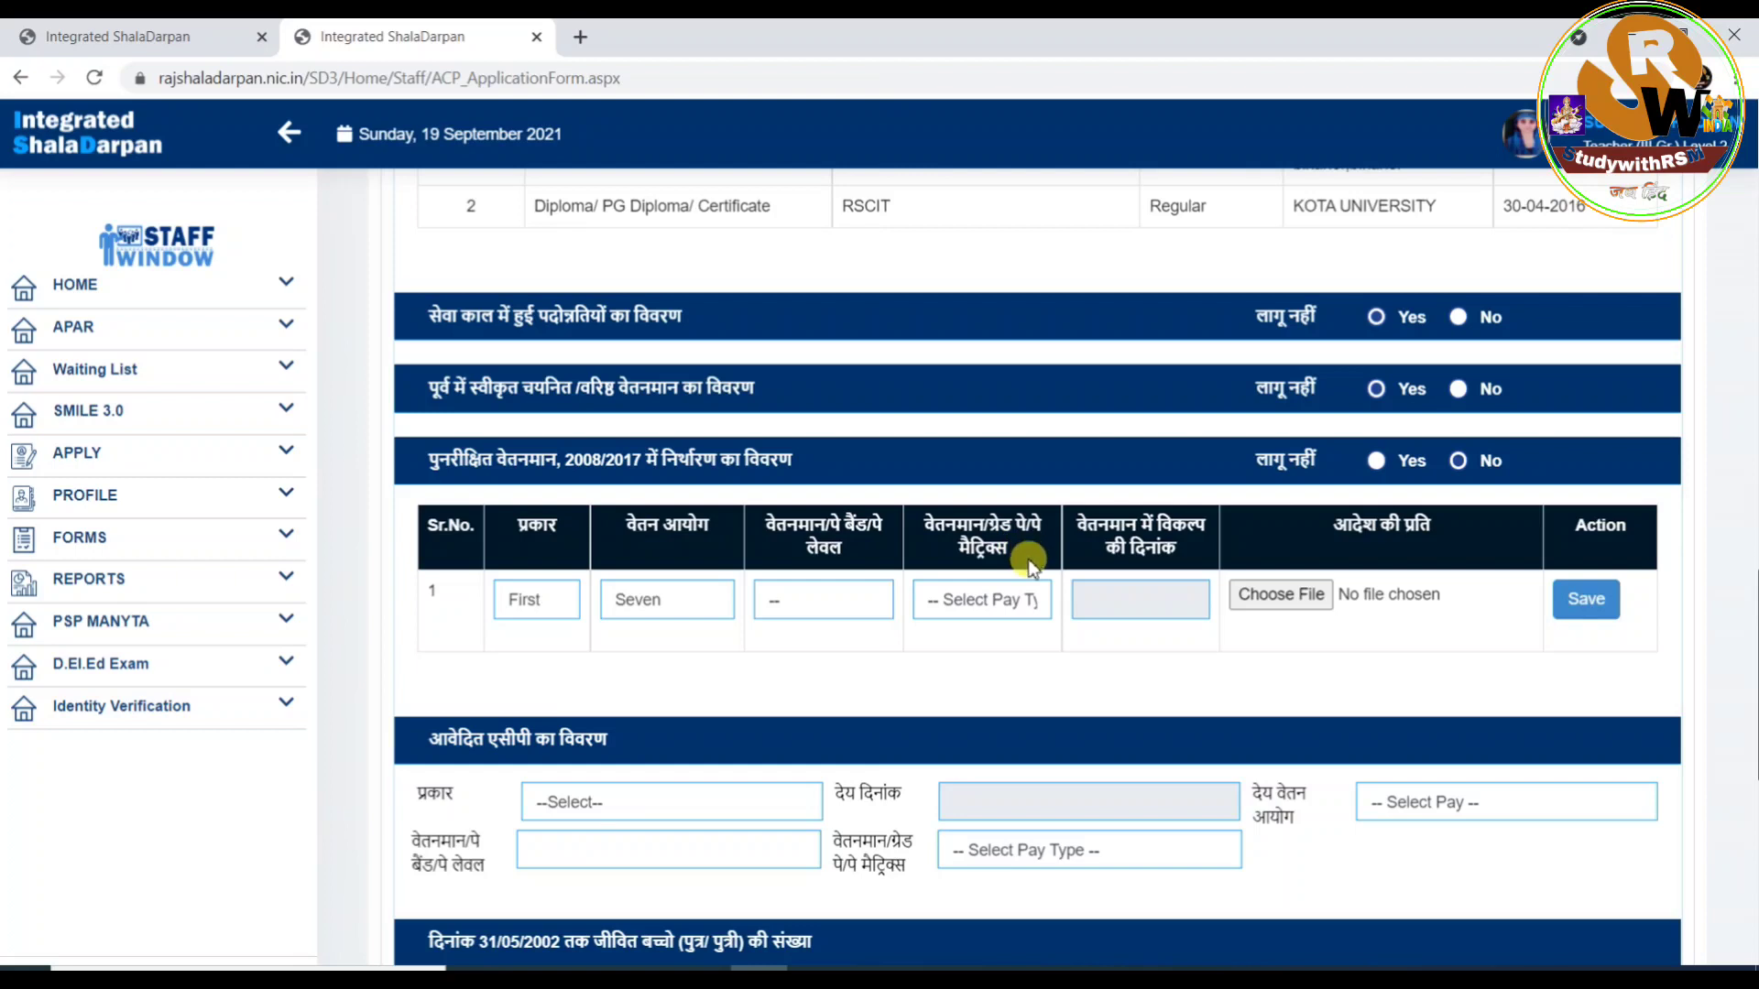
{"action": "left_click", "coordinate": [1017, 601]}
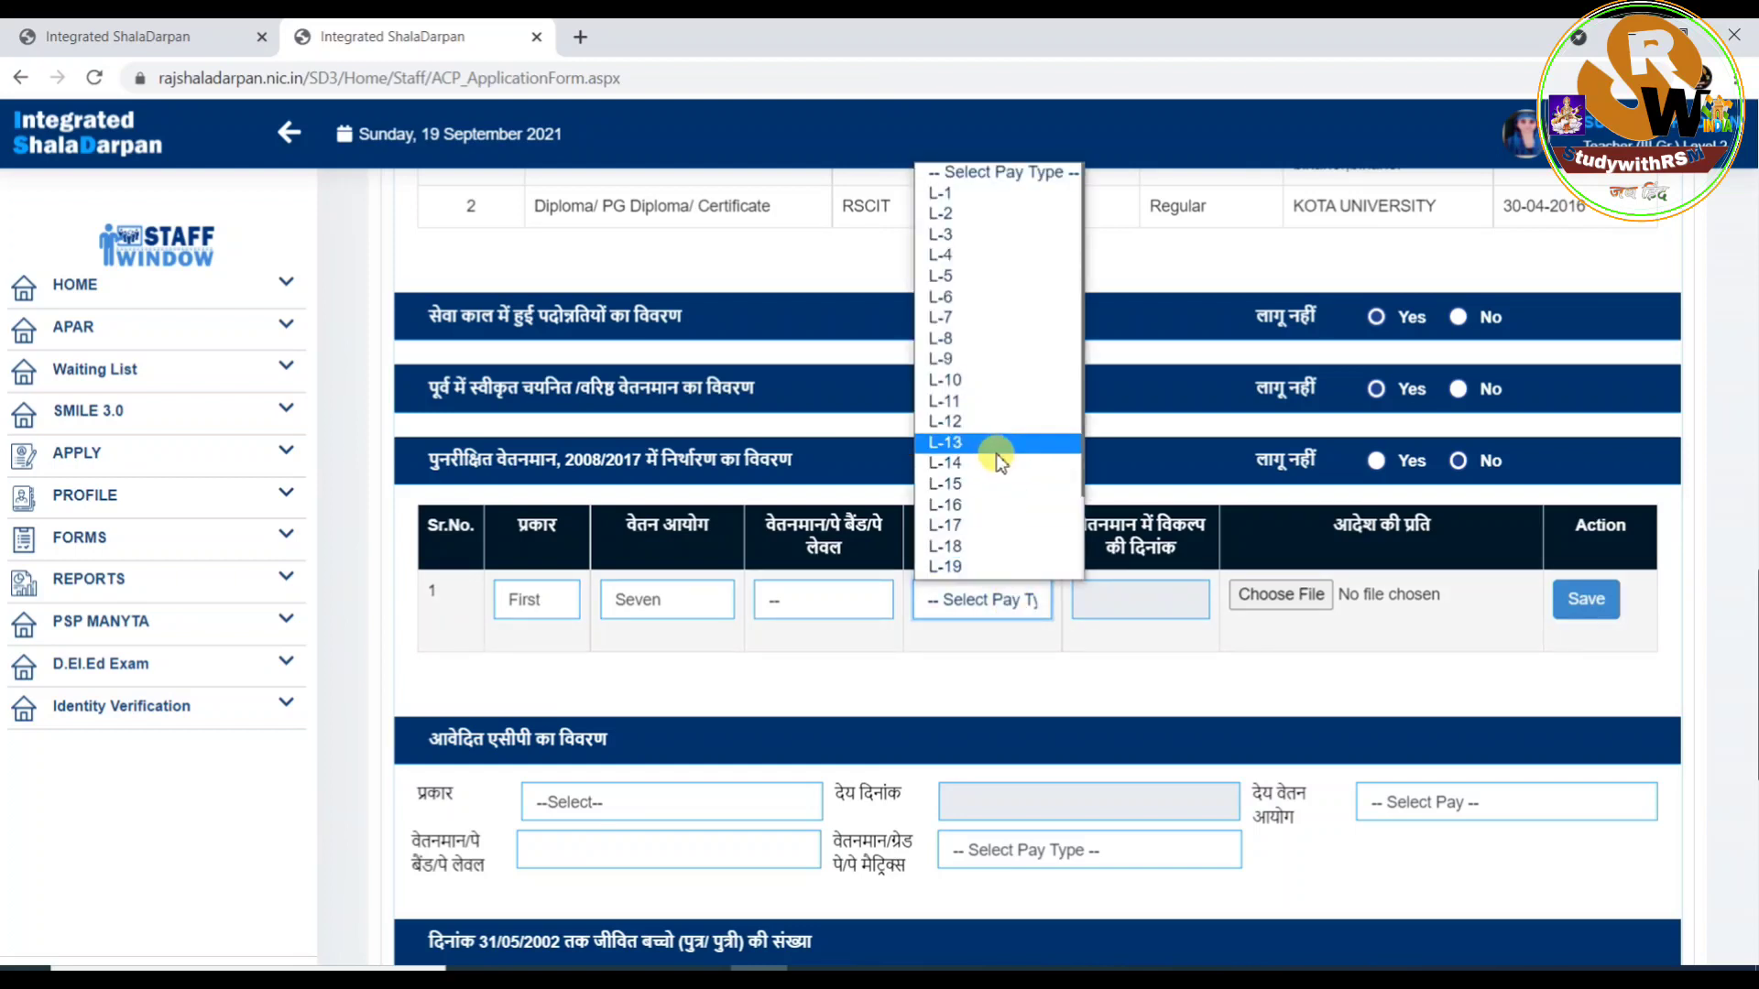
{"action": "left_click", "coordinate": [957, 383]}
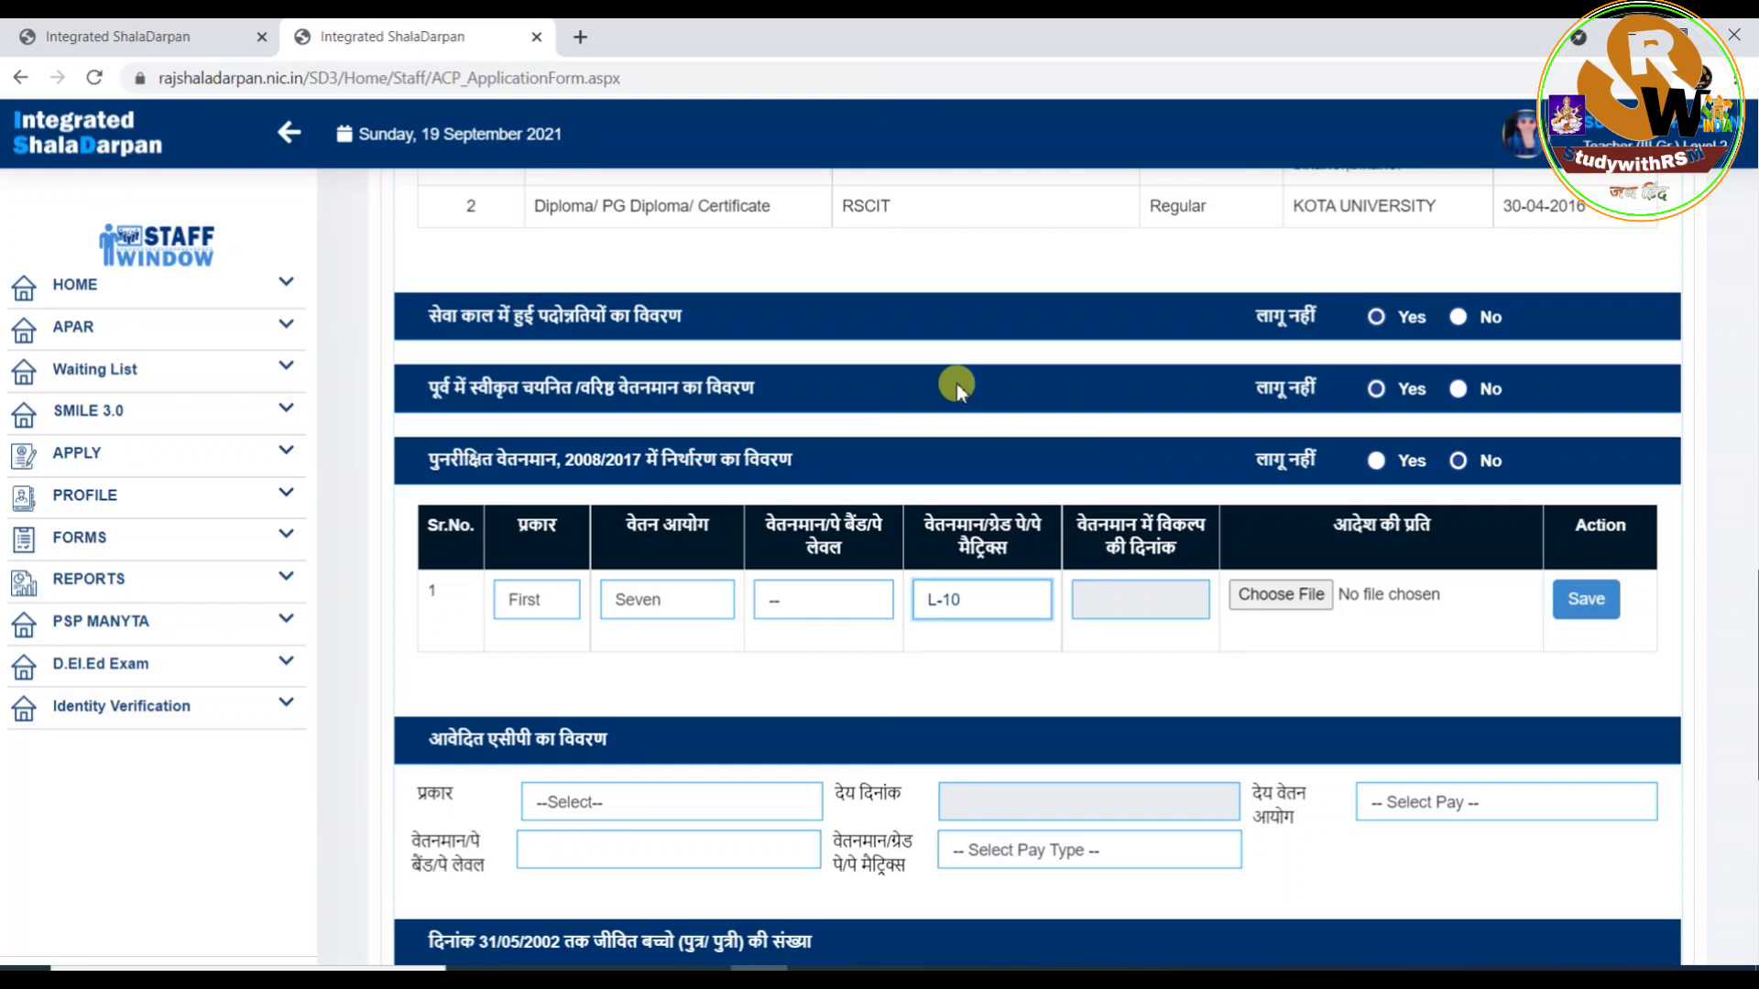
Step: Set the revised pay row's option date to 01-01-2016
{"action": "left_click", "coordinate": [1146, 608]}
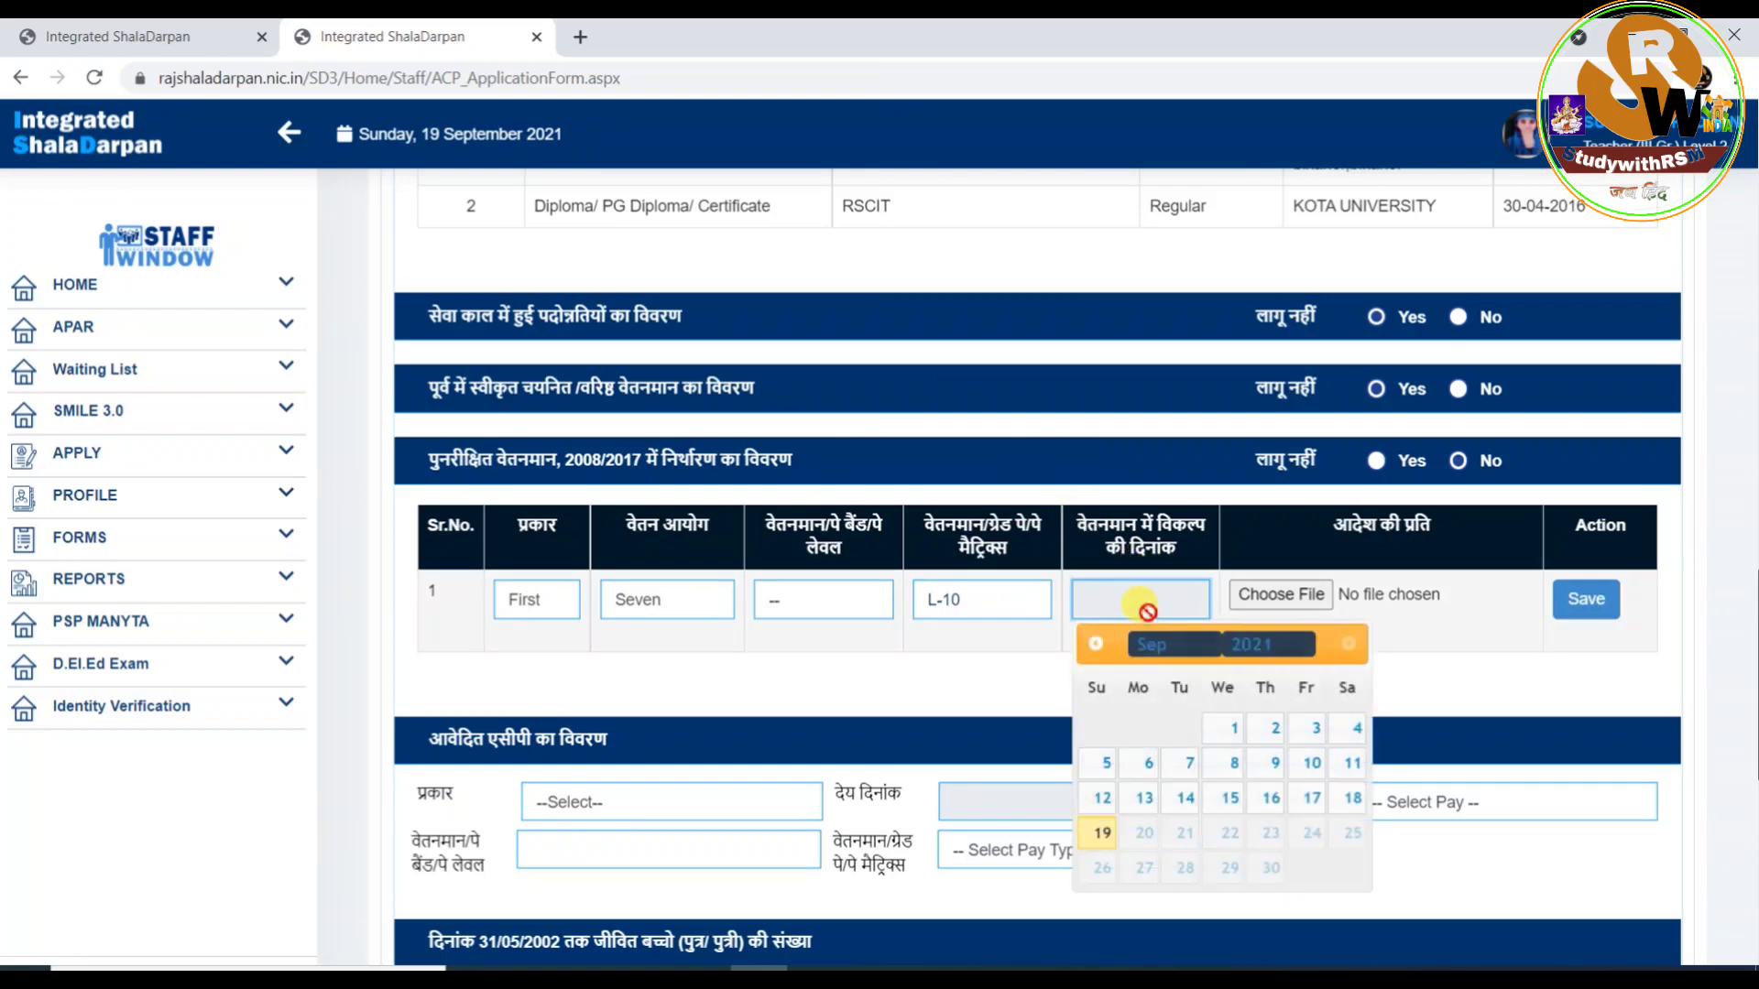
{"action": "left_click", "coordinate": [1266, 645]}
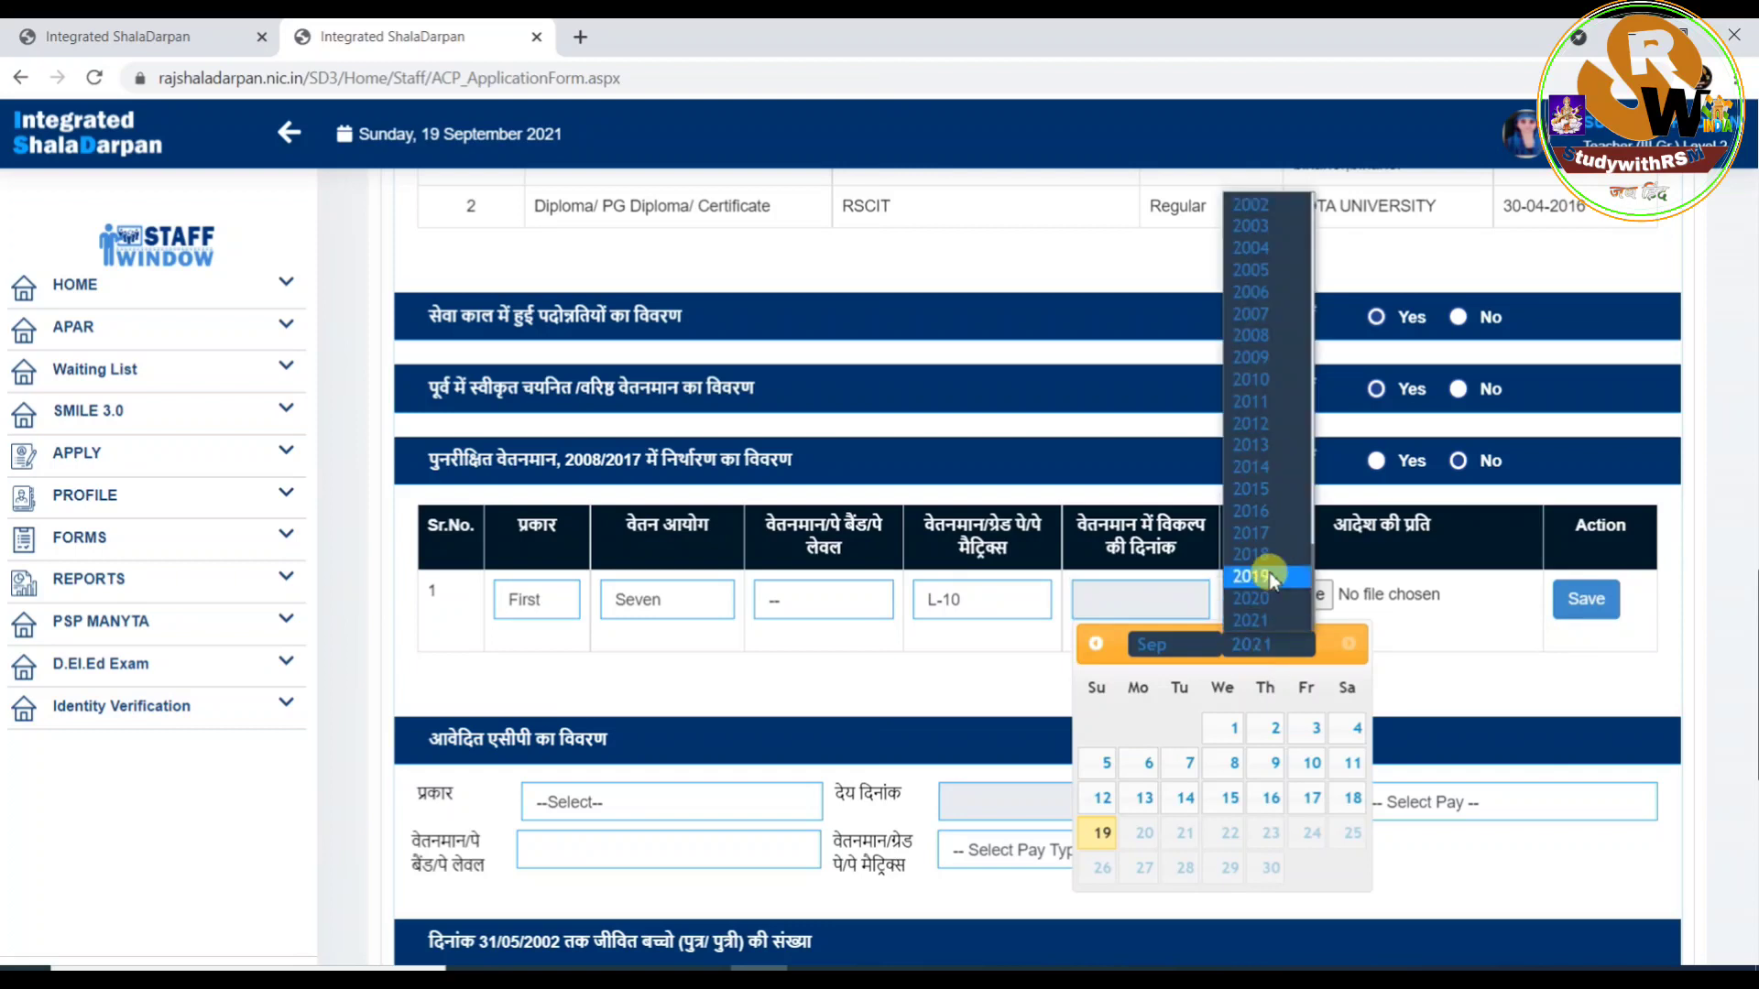
{"action": "left_click", "coordinate": [1257, 510]}
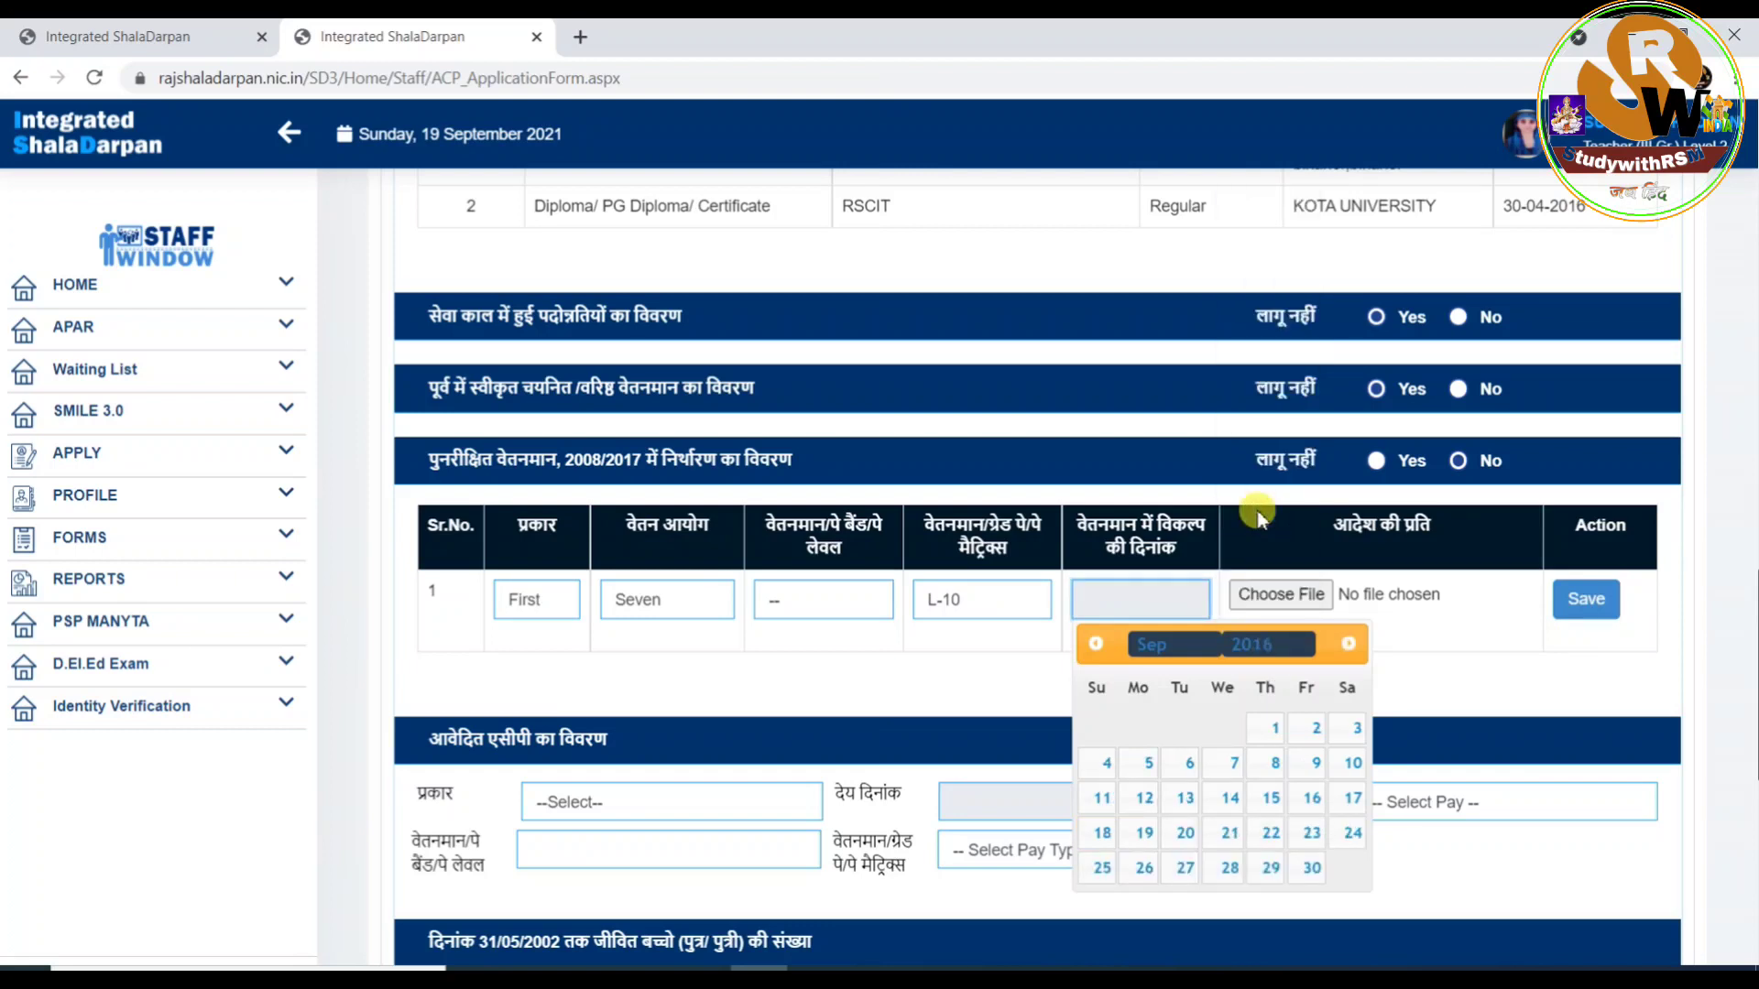
{"action": "left_click", "coordinate": [1181, 649]}
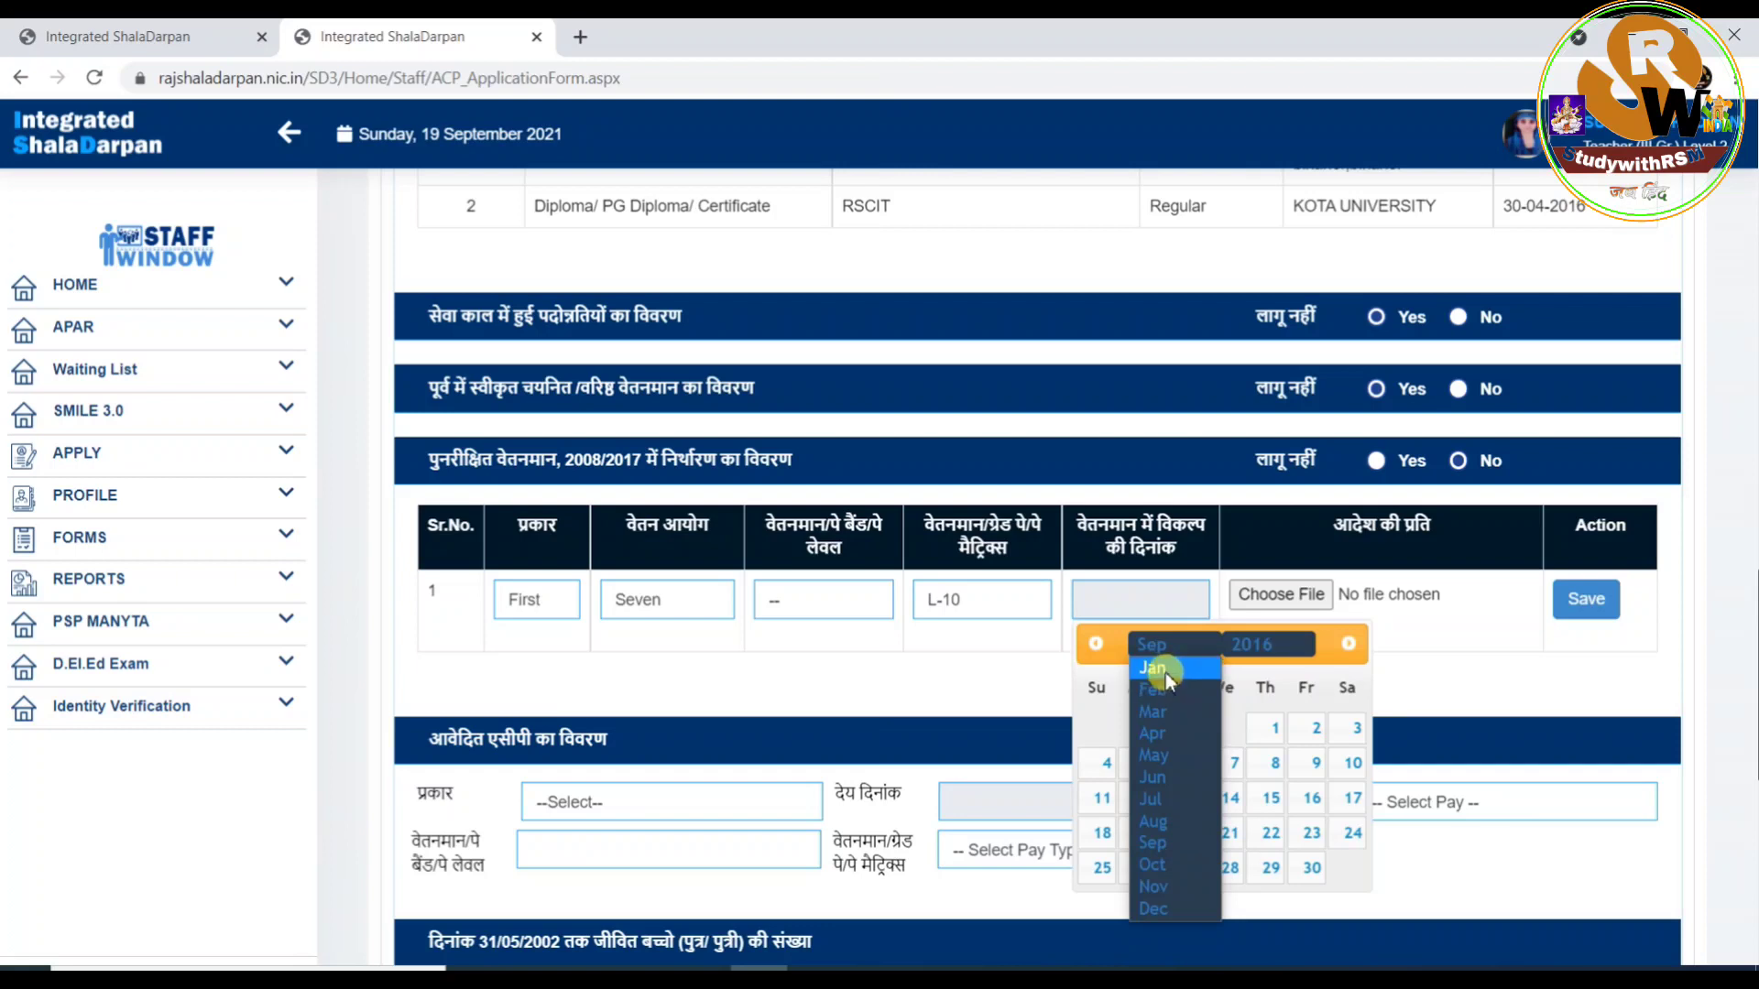
{"action": "left_click", "coordinate": [1152, 668]}
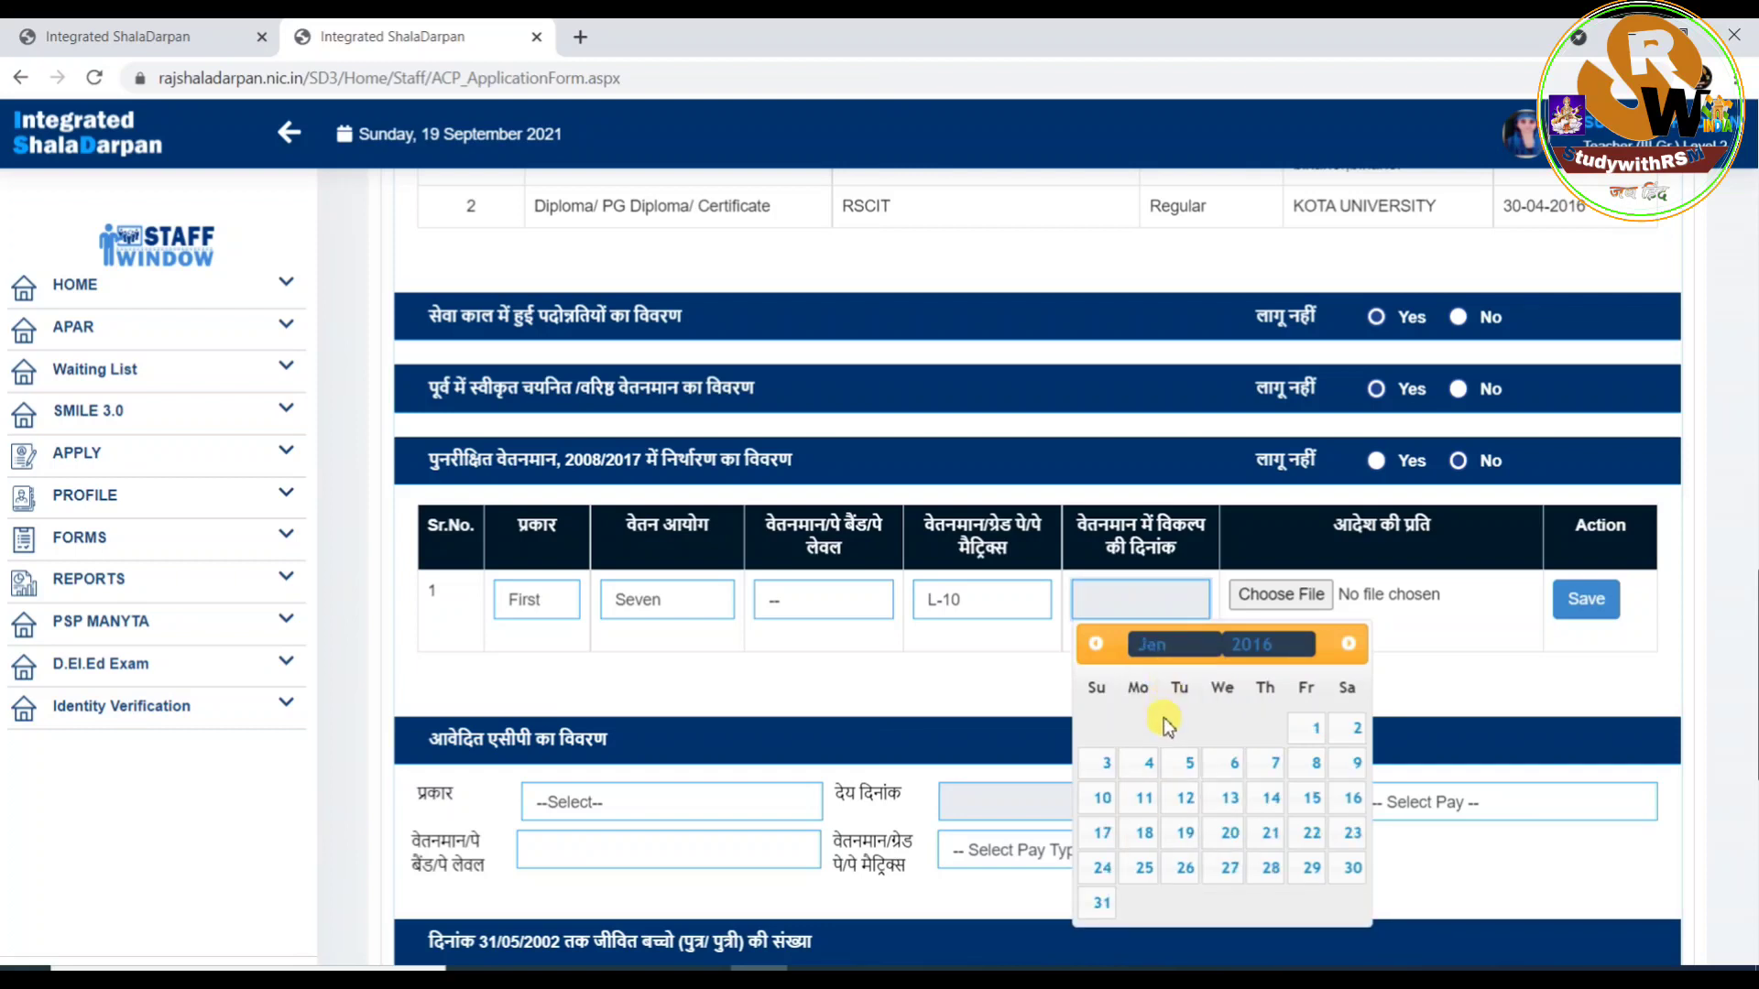
{"action": "left_click", "coordinate": [1313, 732]}
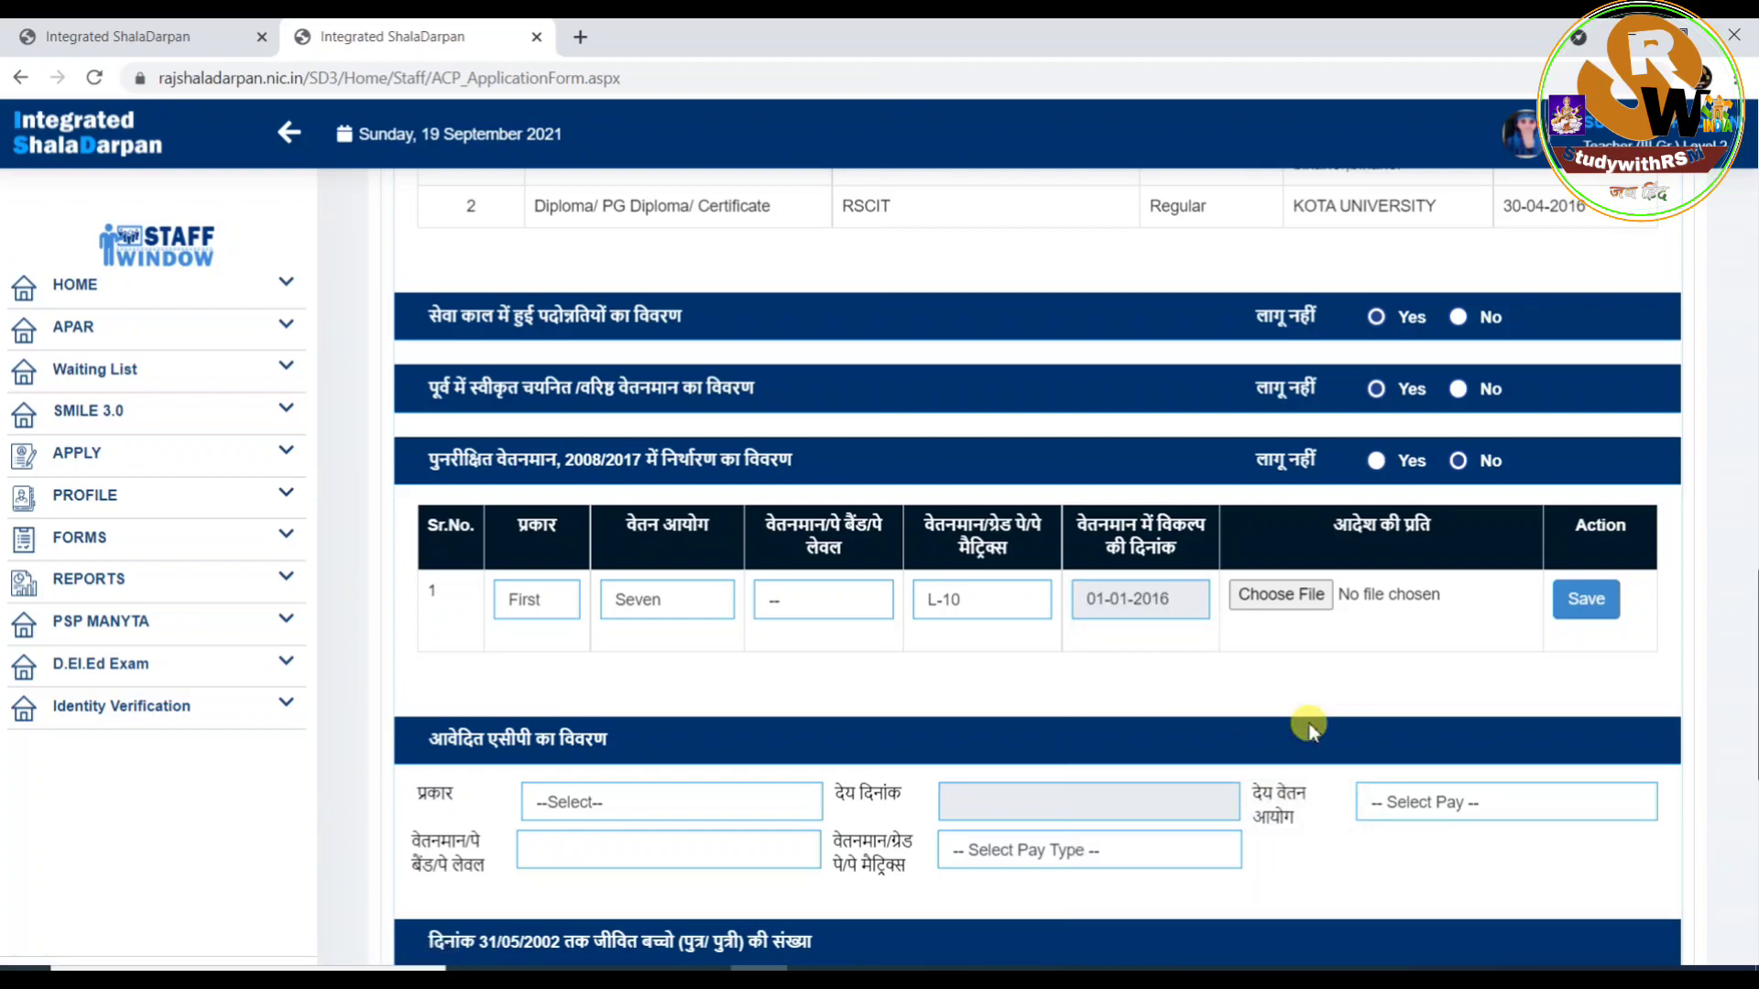
Step: Attach Pay Fix 2017 to the revised pay row and save it
{"action": "left_click", "coordinate": [1280, 595]}
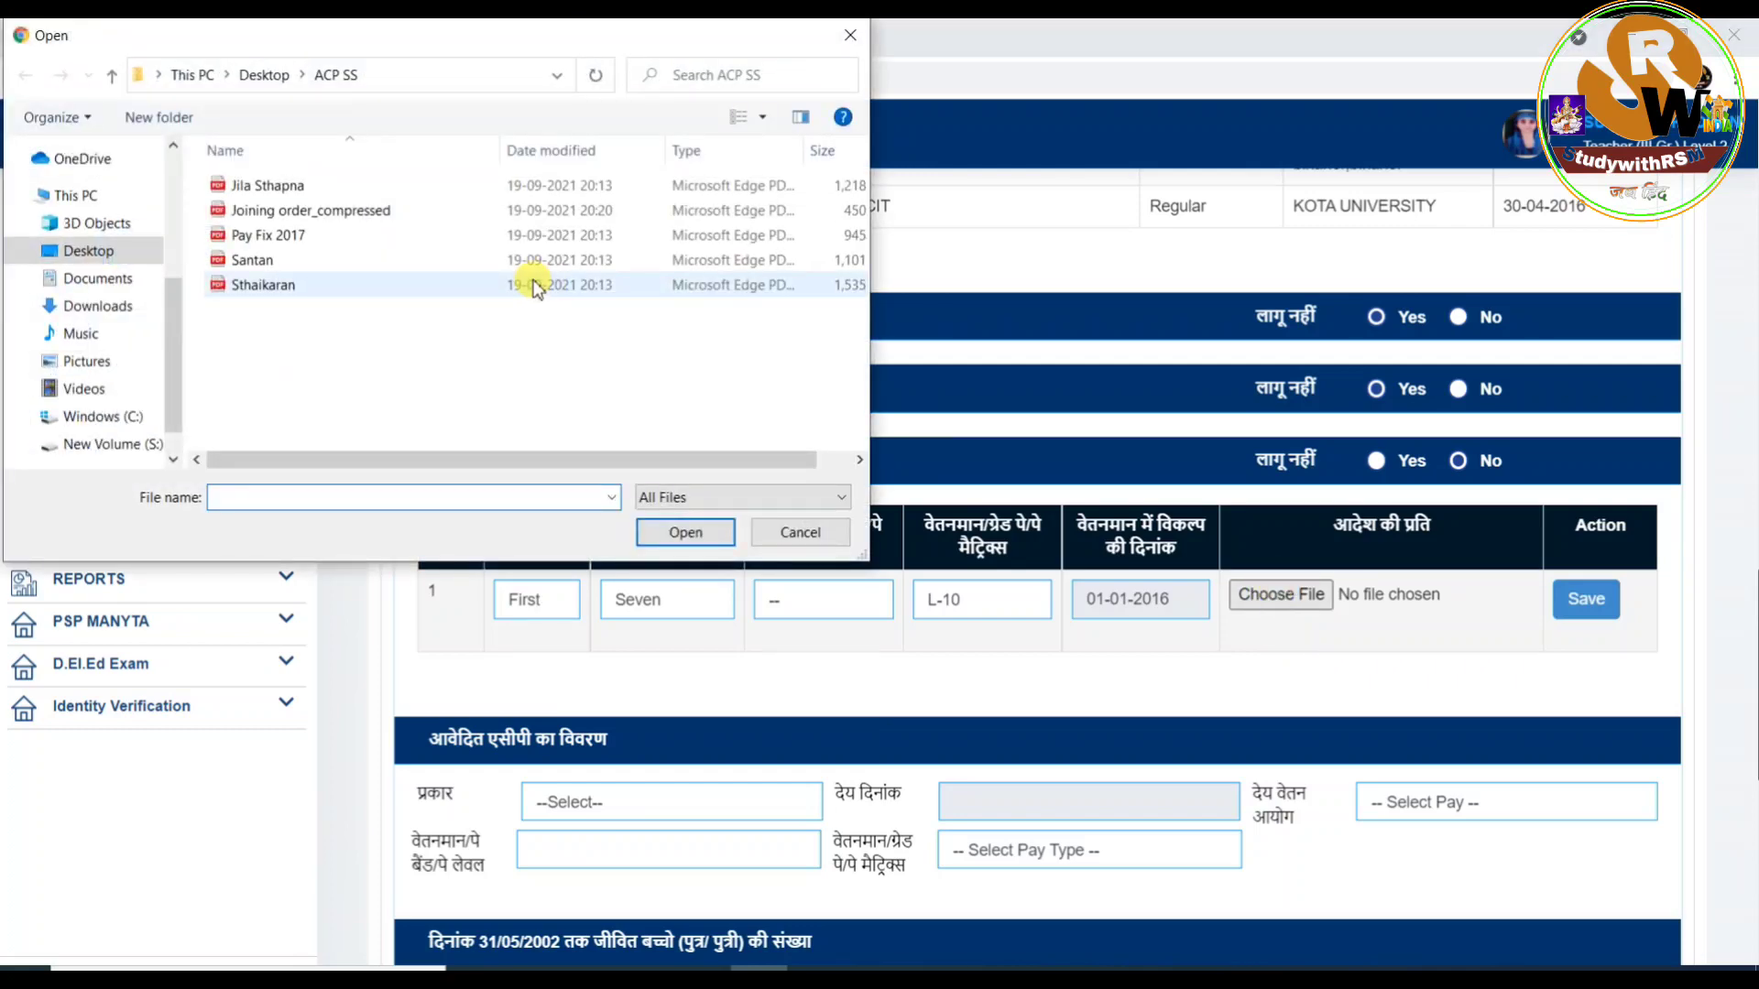
{"action": "double_click", "coordinate": [310, 235]}
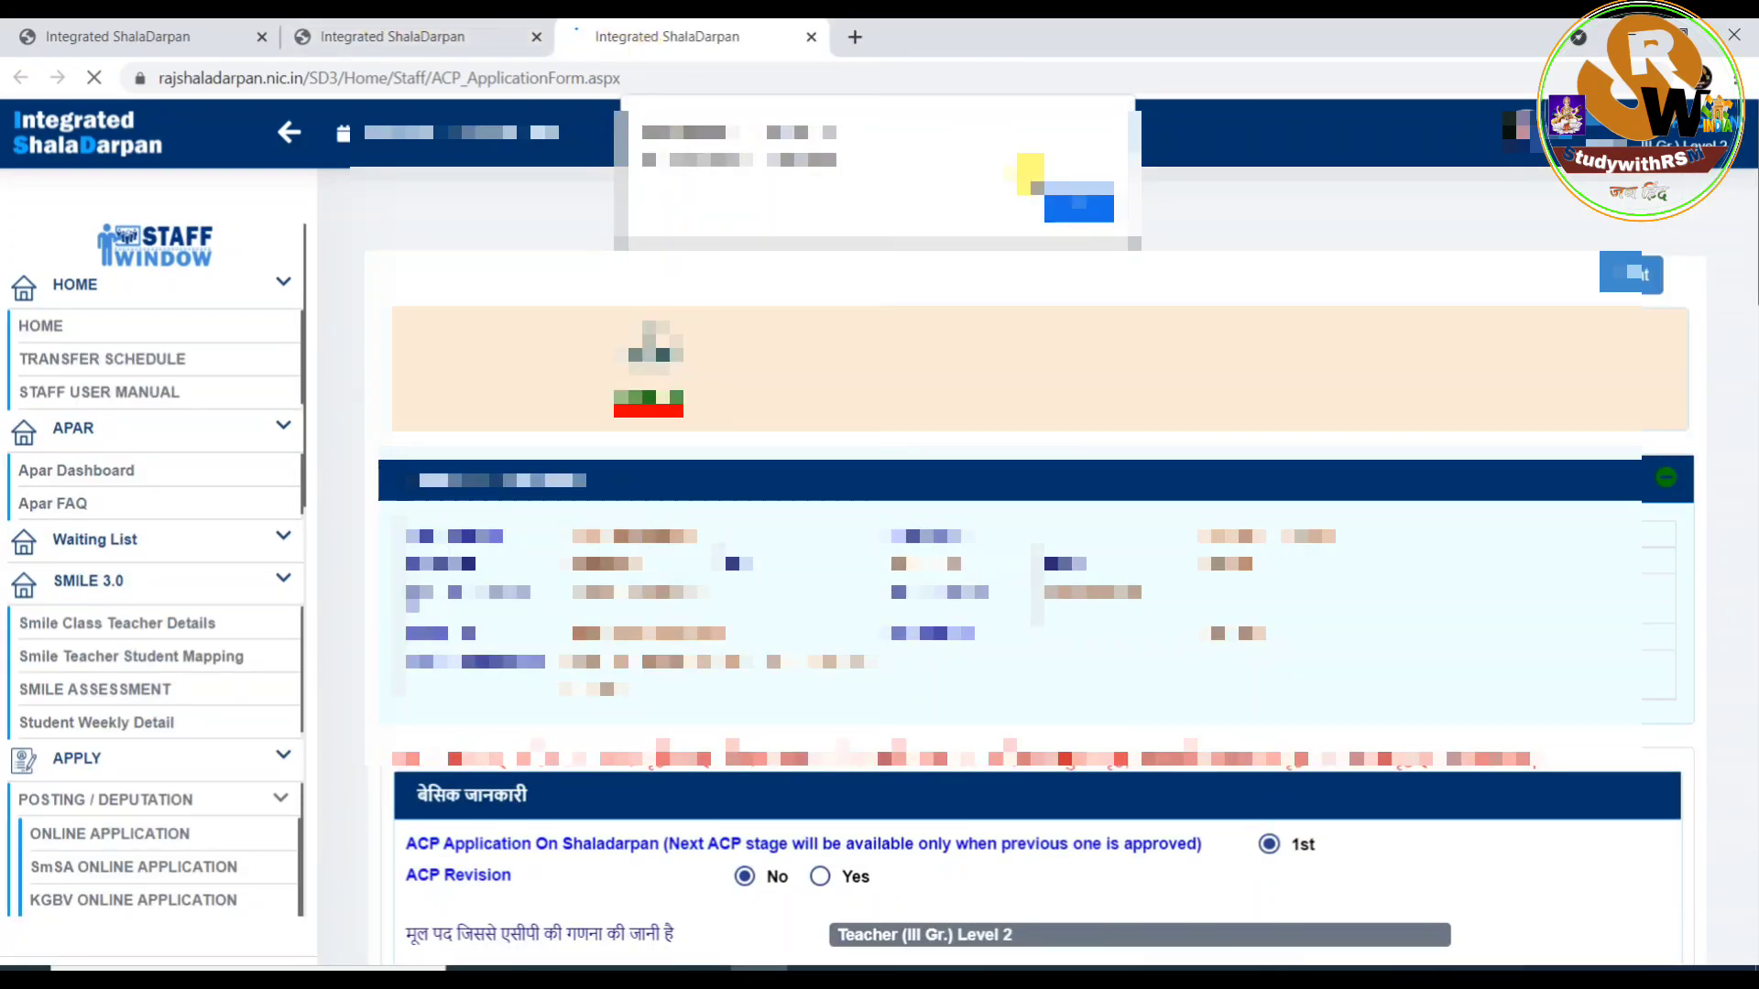
{"action": "left_click", "coordinate": [1074, 206]}
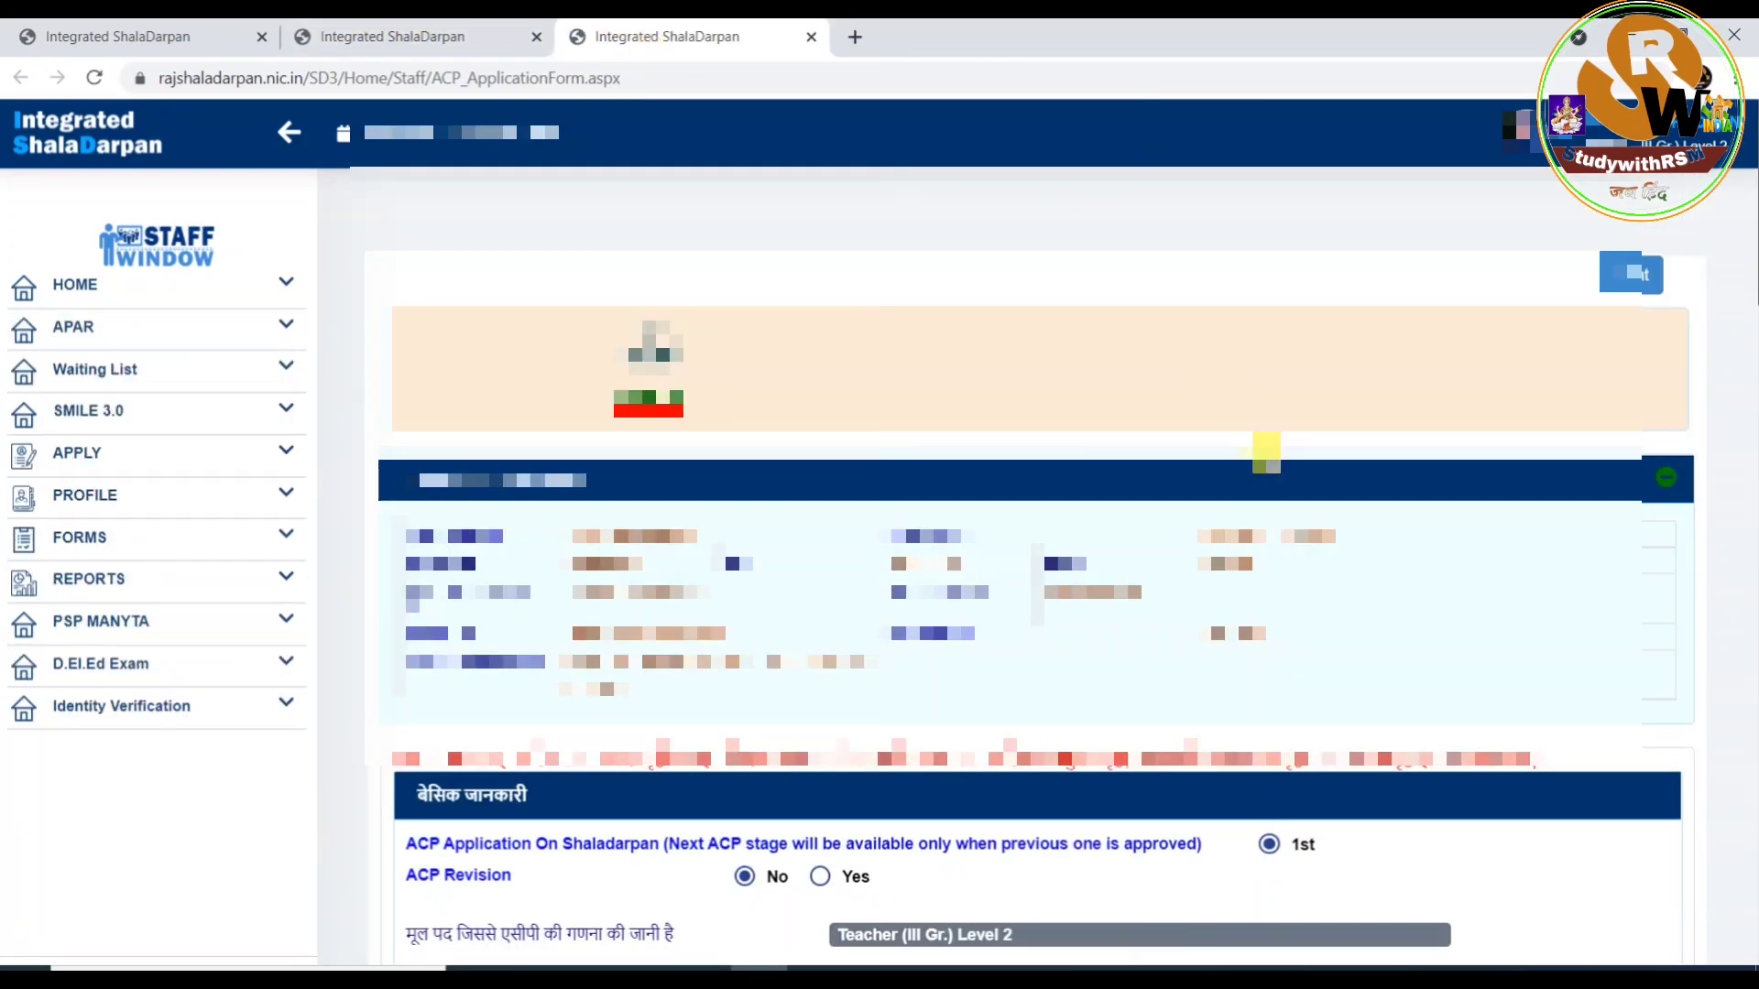
{"action": "scroll", "coordinate": [1260, 445], "scroll_direction": "down", "scroll_amount": 2}
{"action": "scroll", "coordinate": [1267, 451], "scroll_direction": "down", "scroll_amount": 6}
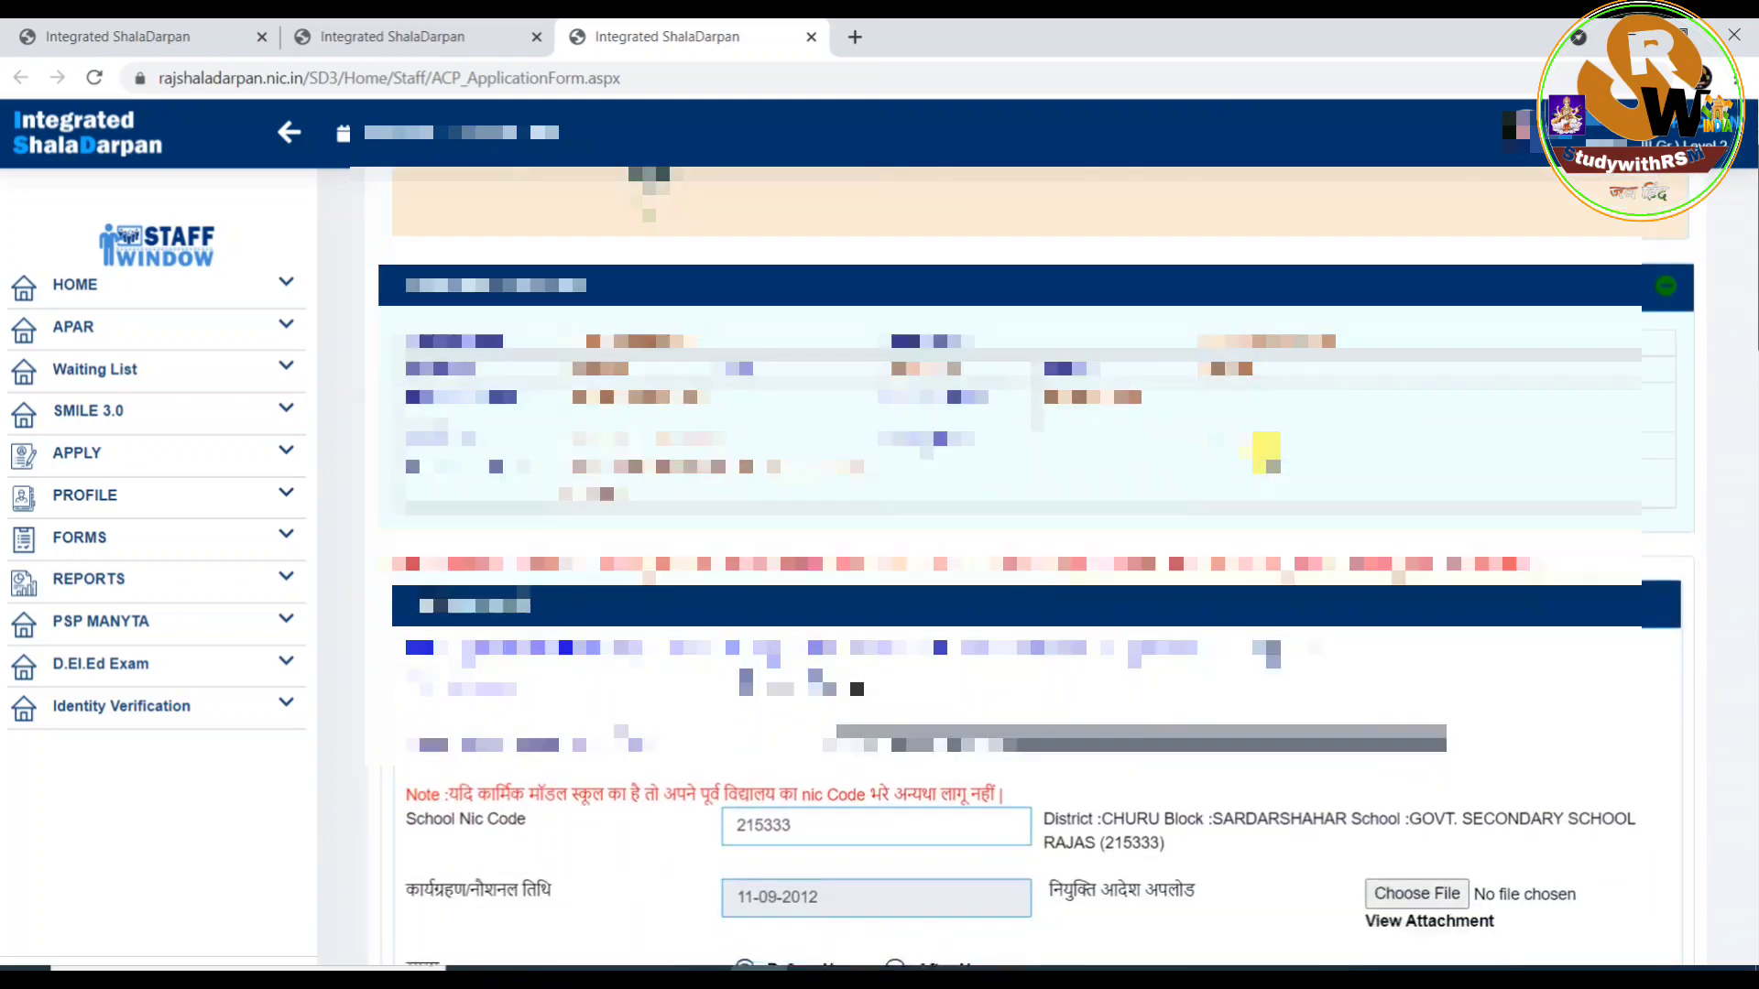
{"action": "scroll", "coordinate": [1267, 451], "scroll_direction": "down", "scroll_amount": 8}
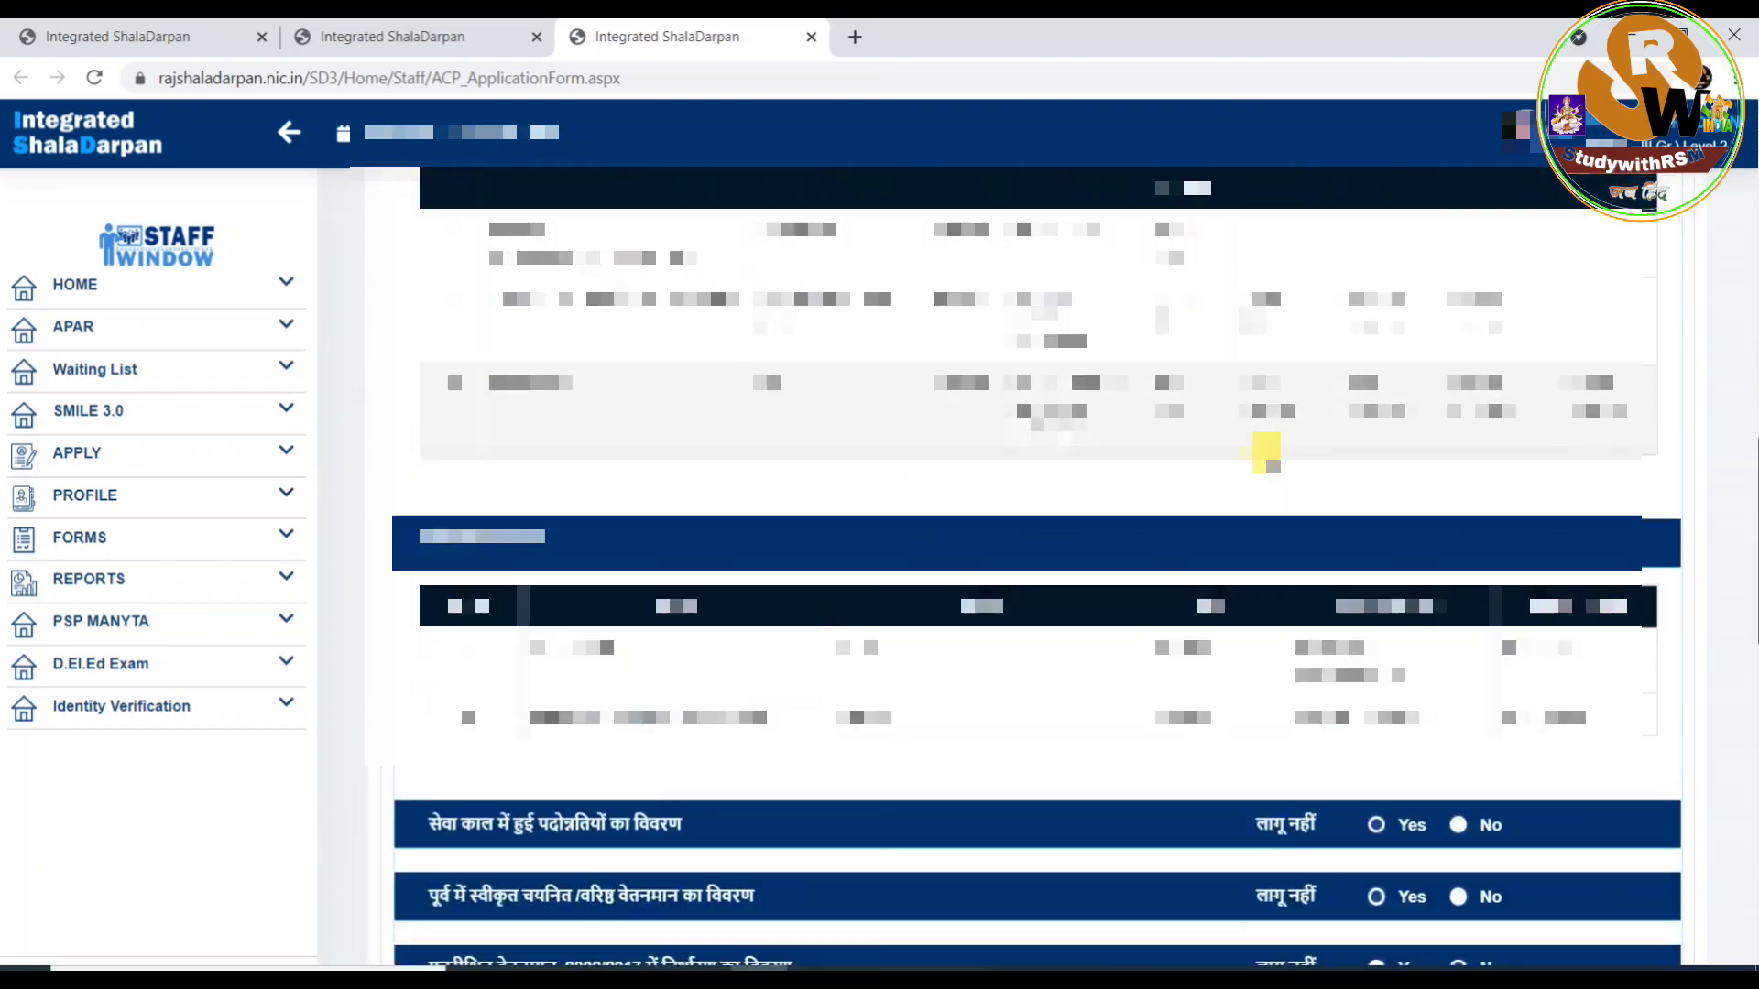
{"action": "scroll", "coordinate": [1267, 455], "scroll_direction": "down", "scroll_amount": 3}
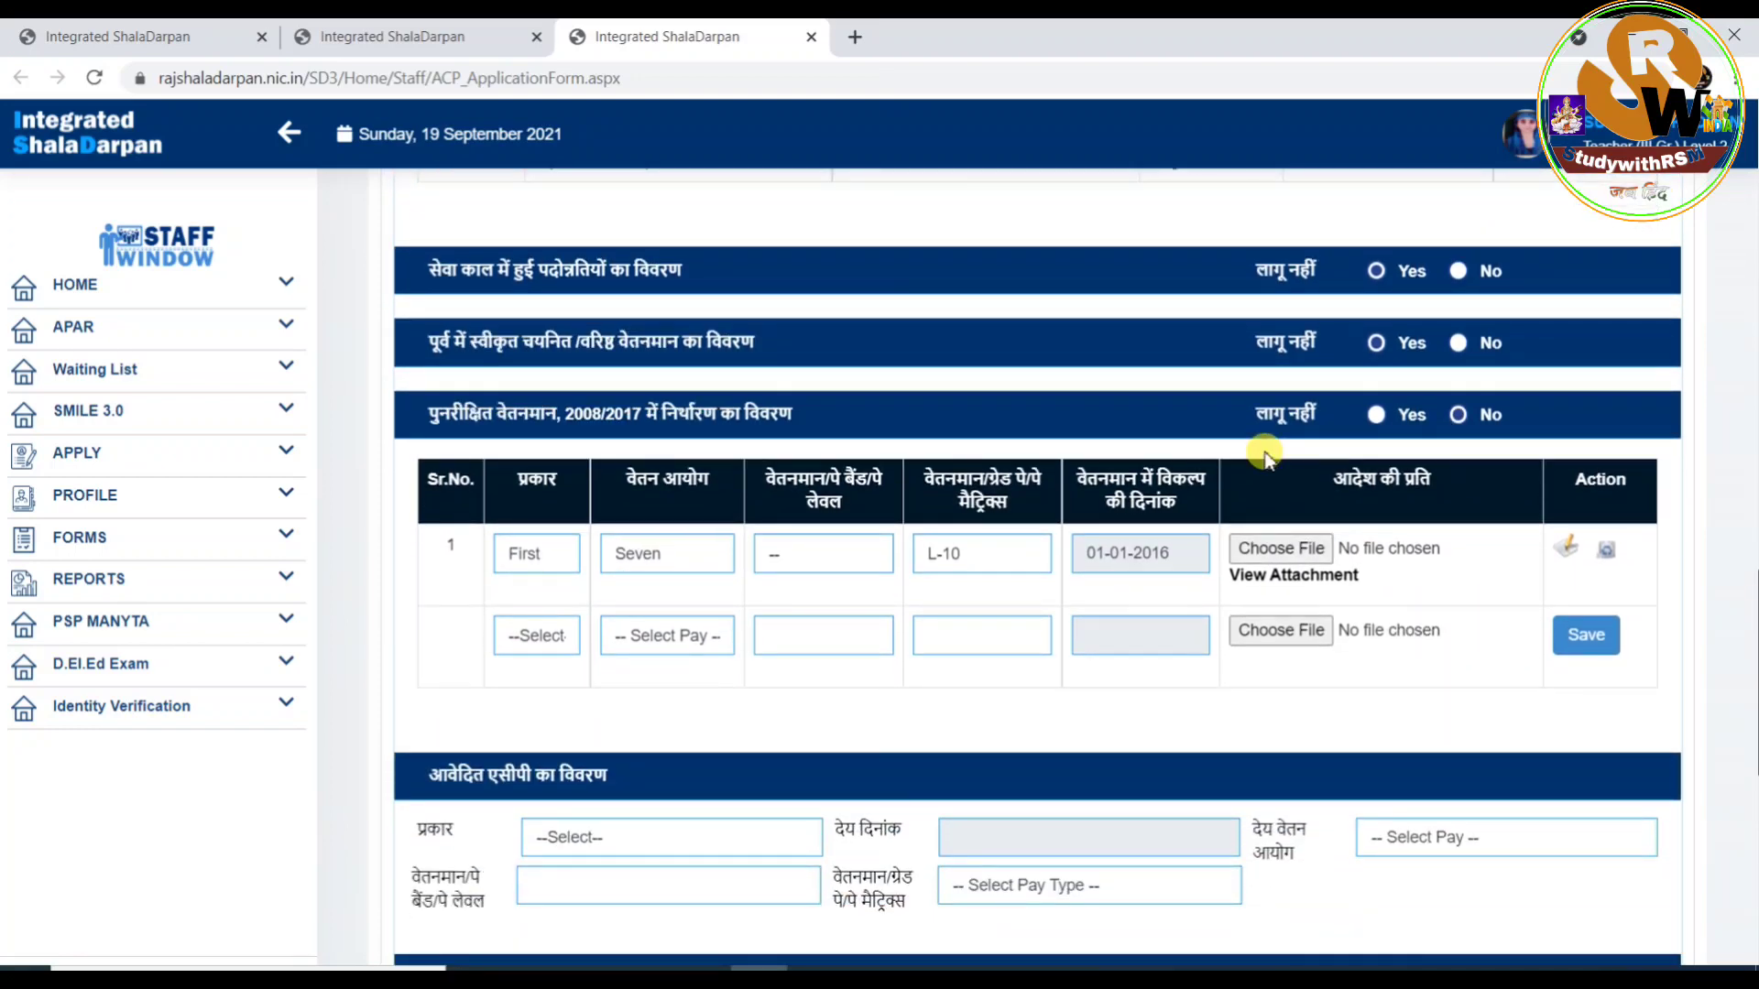
{"action": "scroll", "coordinate": [1268, 456], "scroll_direction": "down", "scroll_amount": 1}
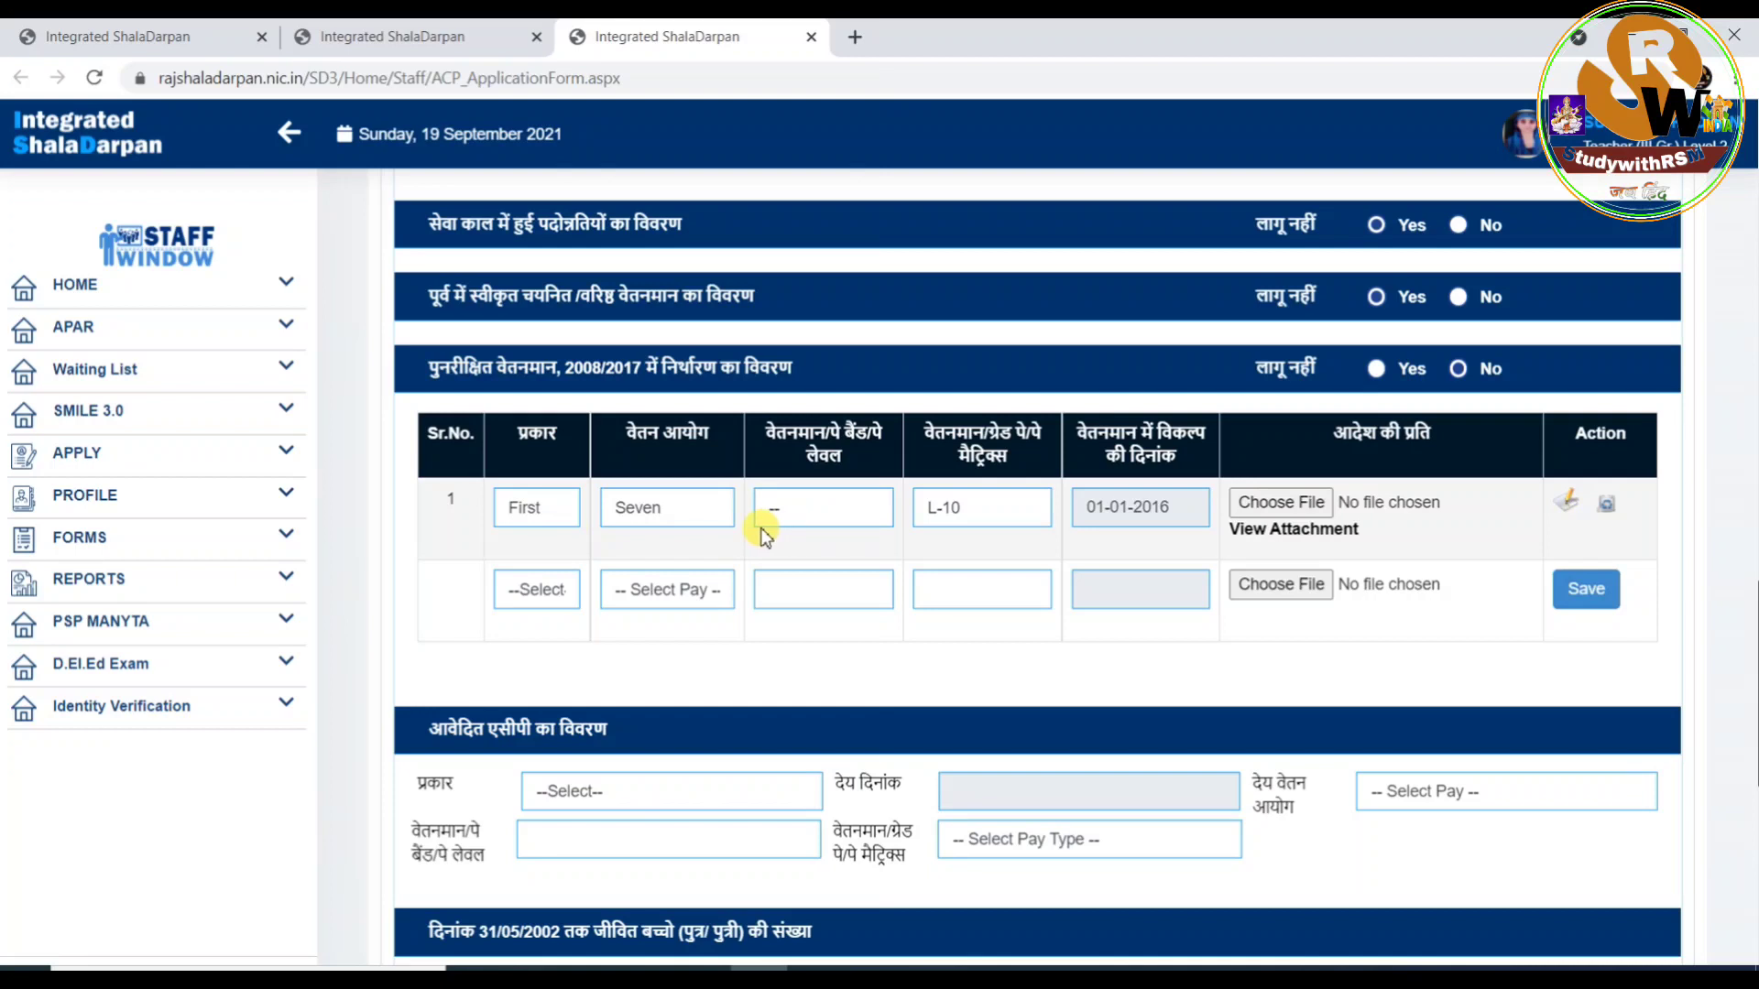
Step: Set the applied ACP type to 9 and due date to 11-09-2021
{"action": "left_click", "coordinate": [550, 590]}
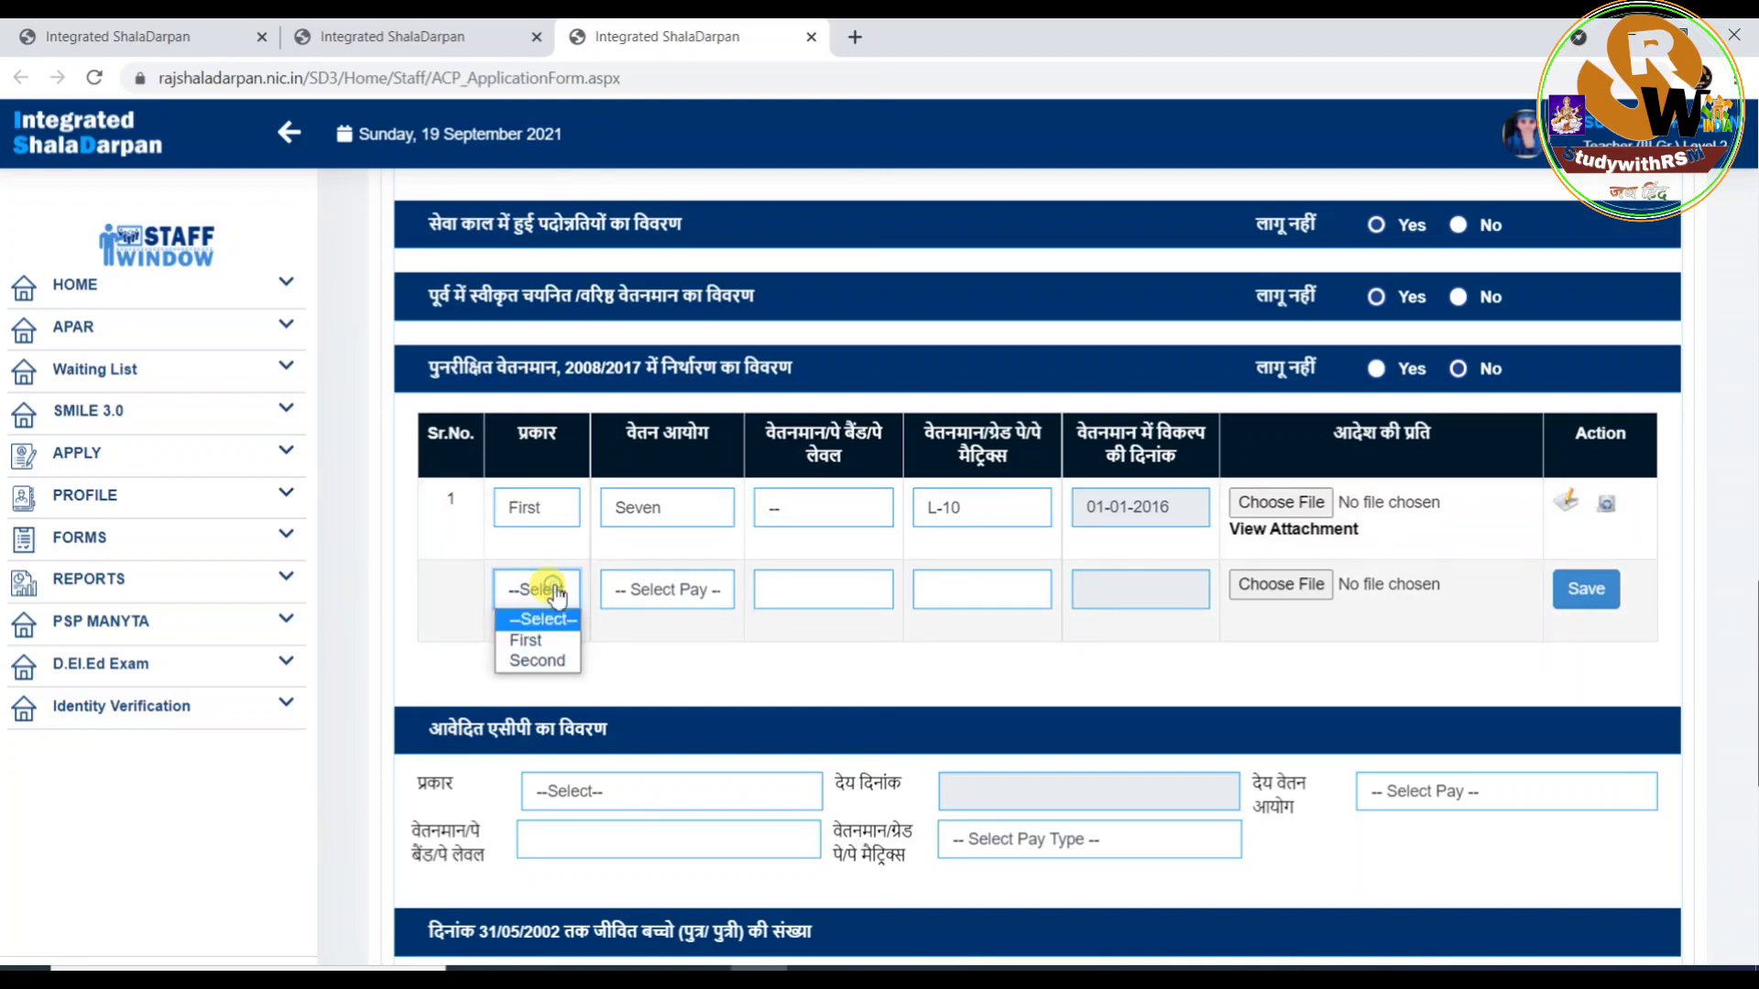
{"action": "left_click", "coordinate": [805, 691]}
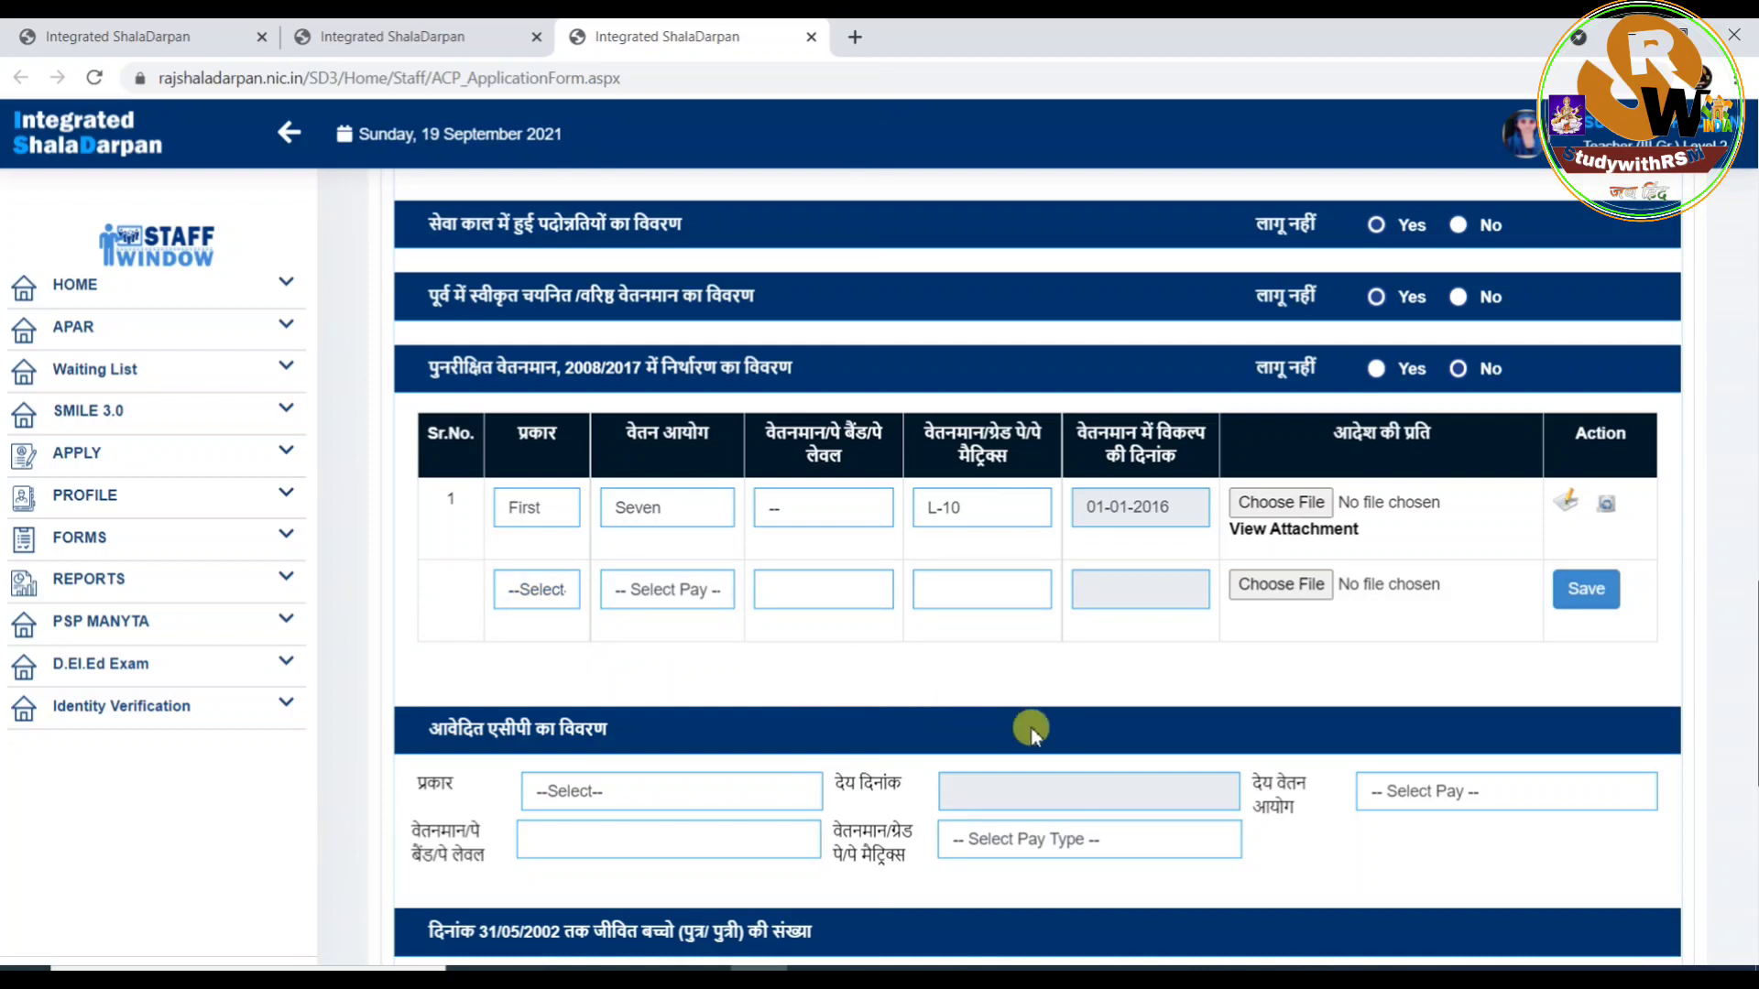
{"action": "scroll", "coordinate": [1030, 727], "scroll_direction": "down", "scroll_amount": 1}
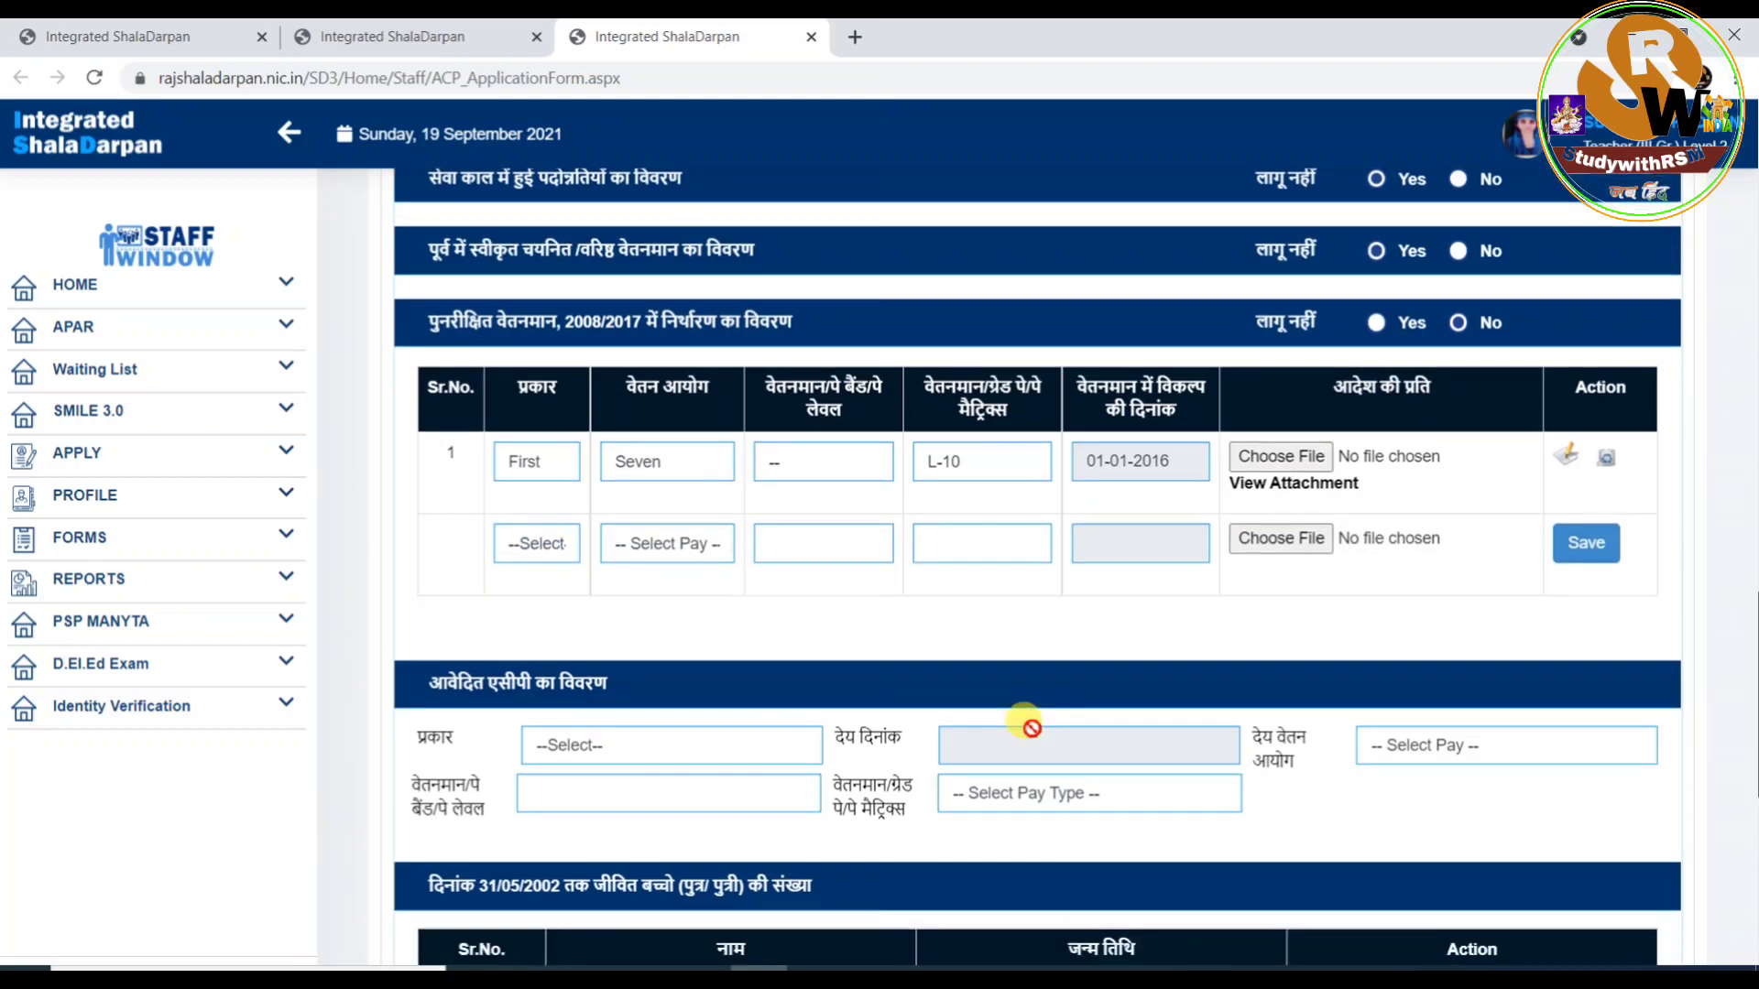
{"action": "left_click", "coordinate": [631, 756]}
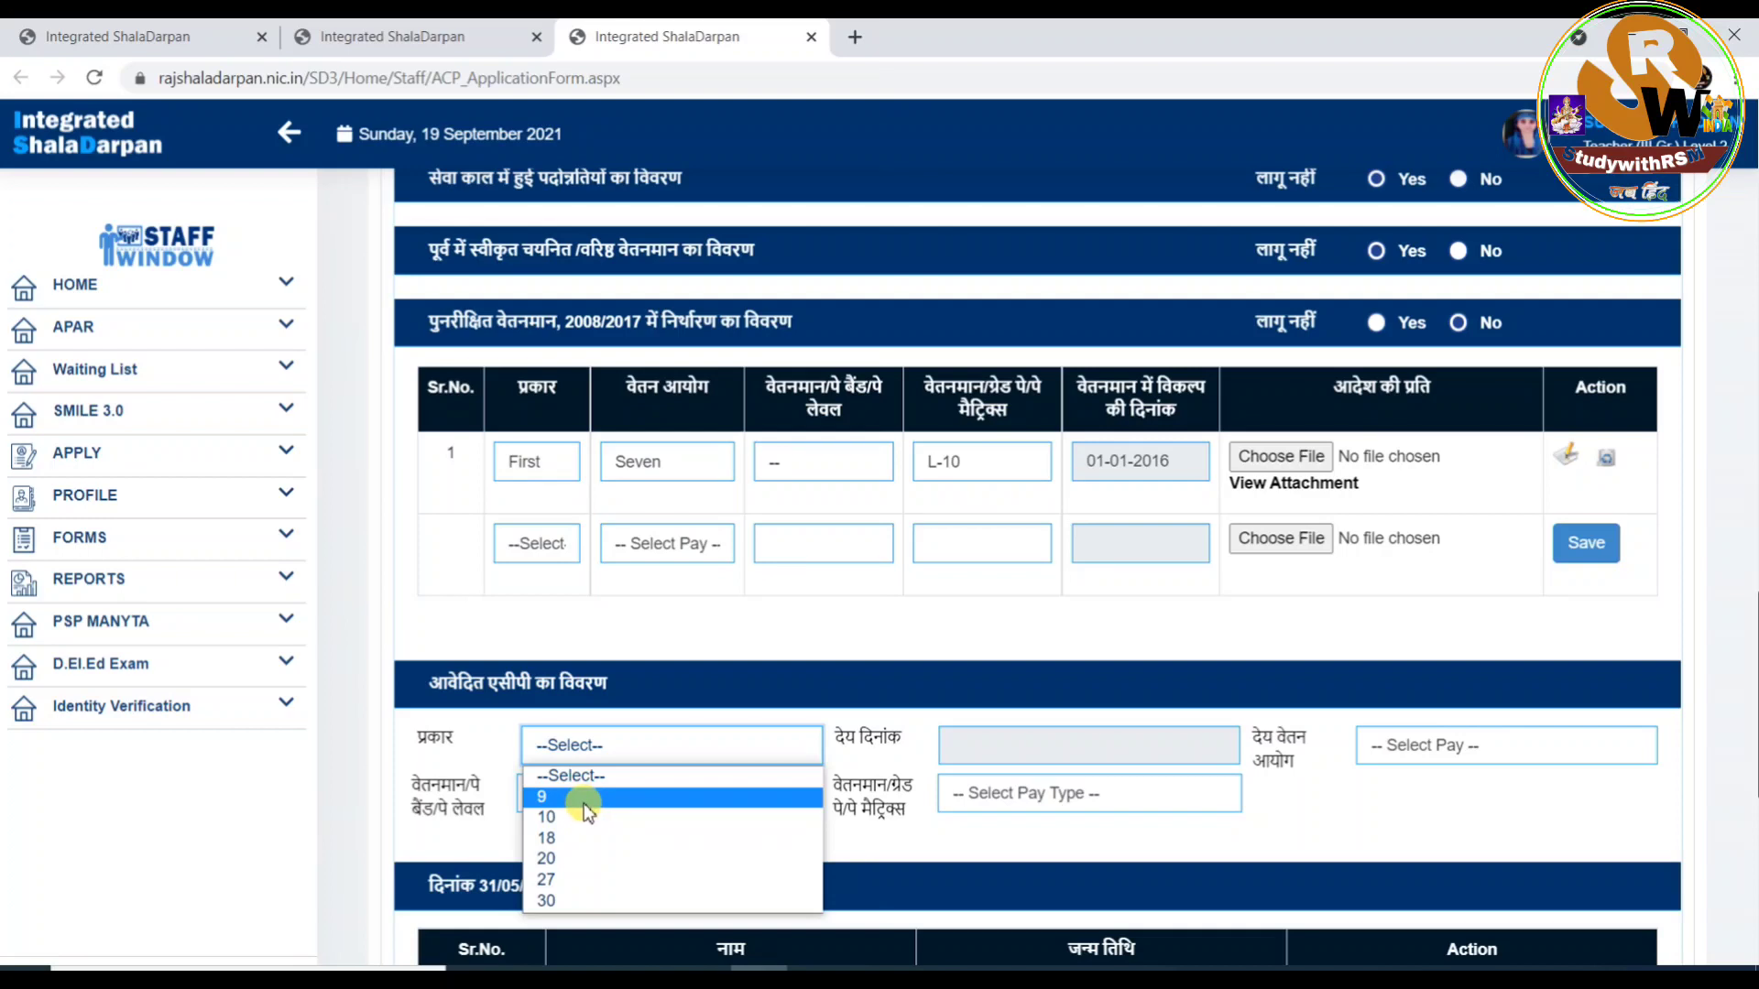
{"action": "left_click", "coordinate": [576, 799]}
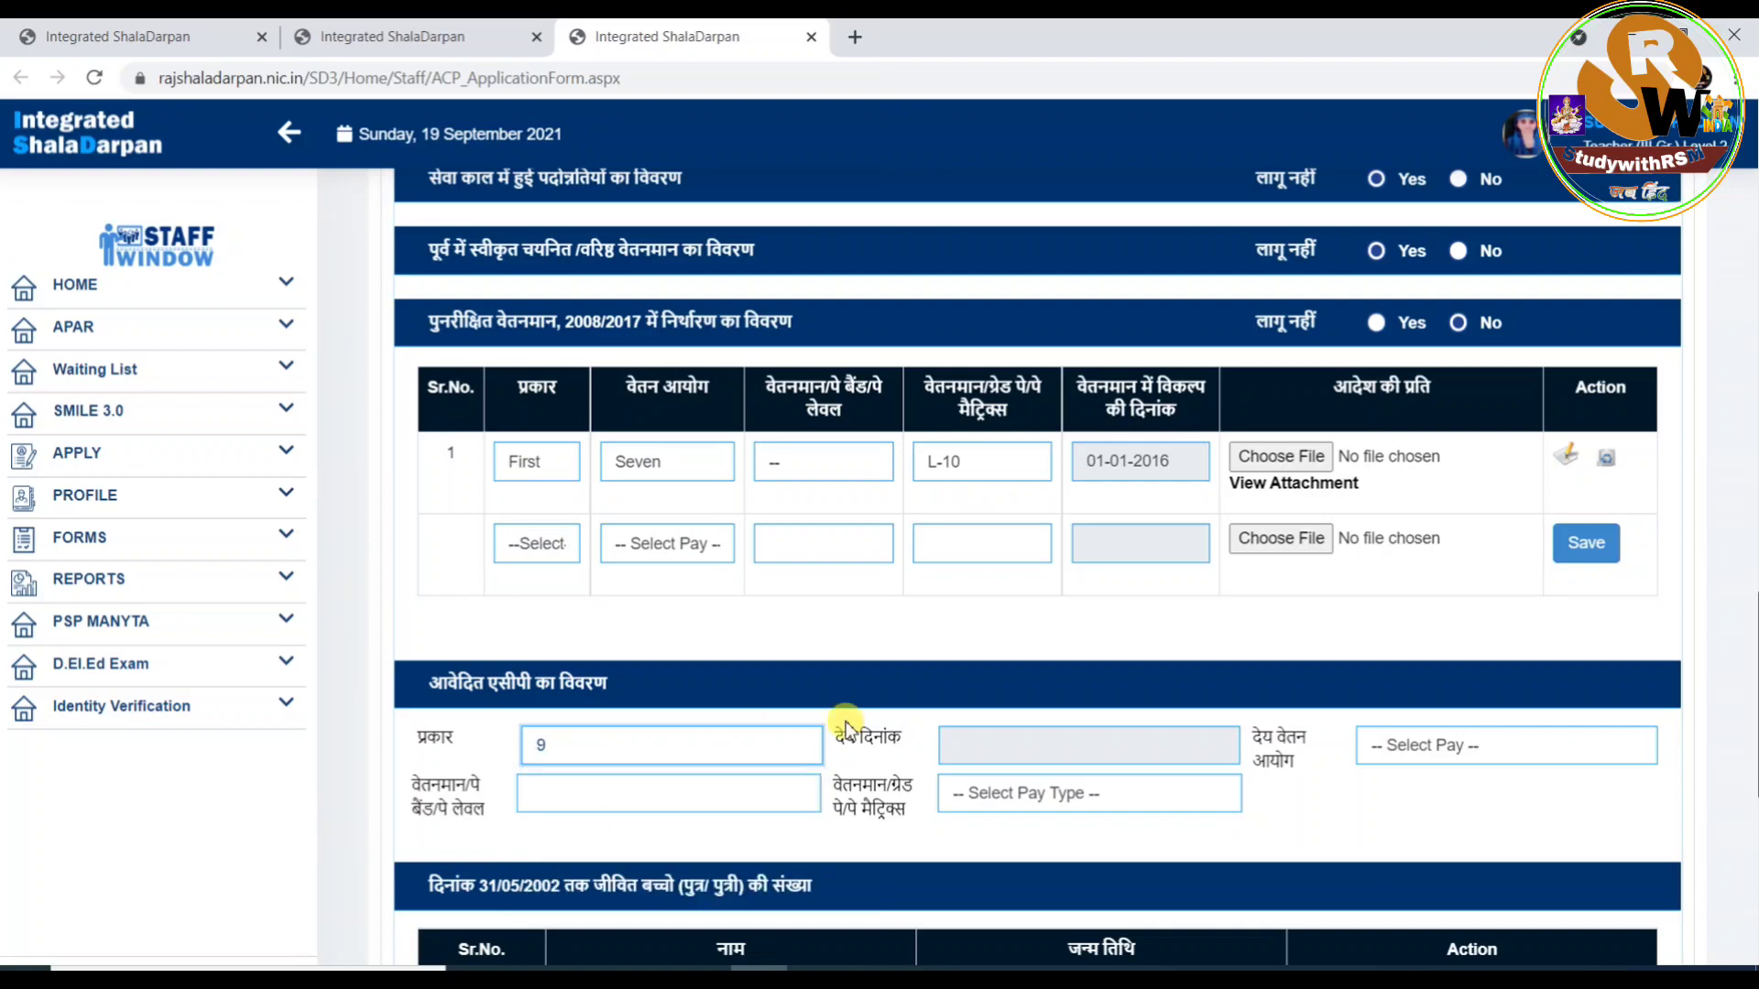
{"action": "left_click", "coordinate": [1026, 743]}
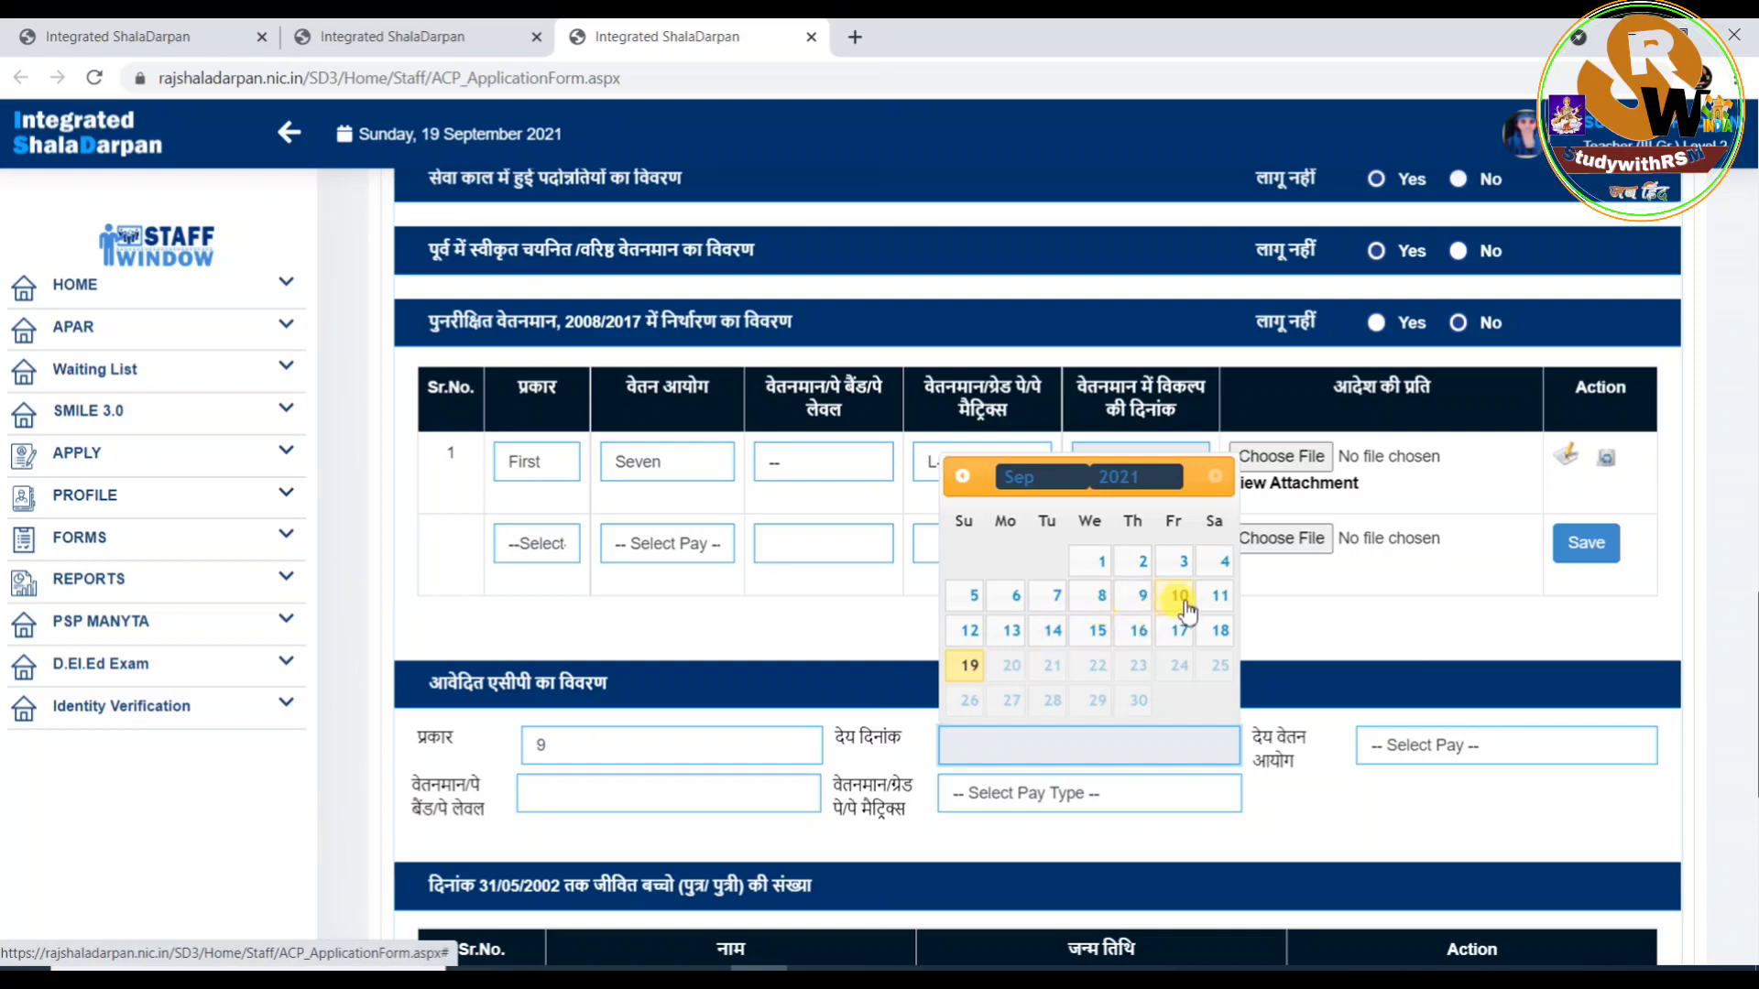
{"action": "left_click", "coordinate": [1219, 597]}
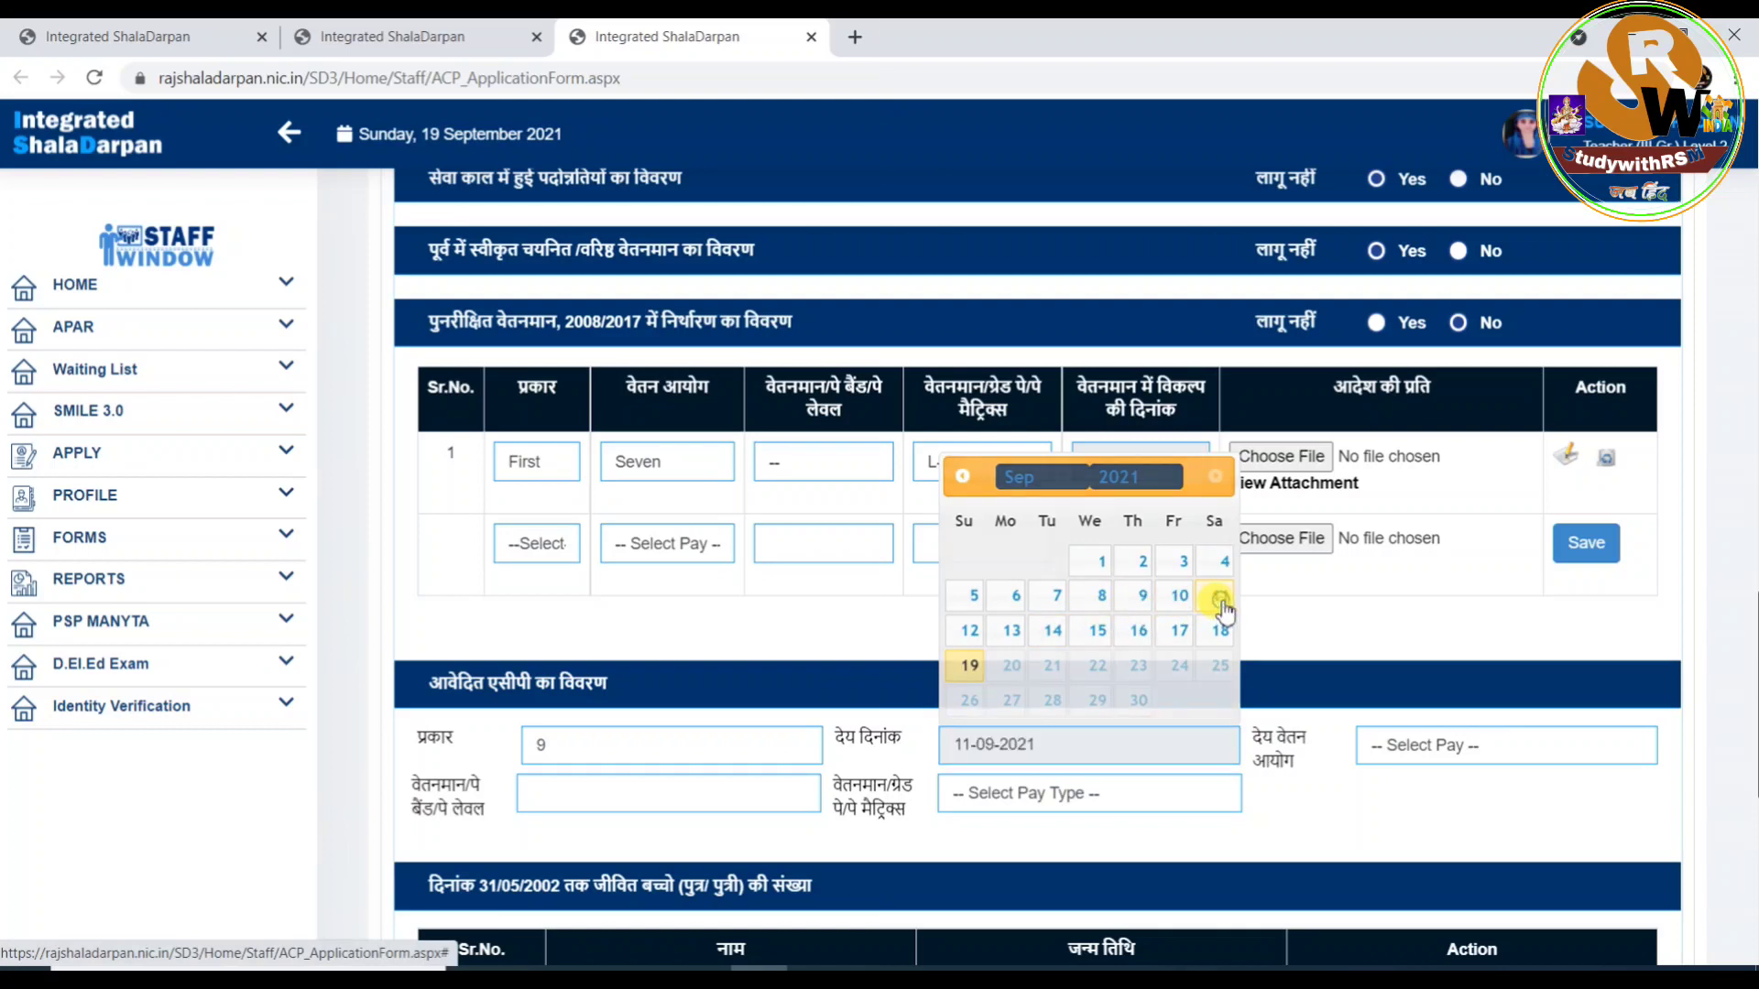
Step: Choose pay commission Seven, pay band level --, and pay matrix level L-11
{"action": "left_click", "coordinate": [1402, 752]}
{"action": "left_click", "coordinate": [1394, 858]}
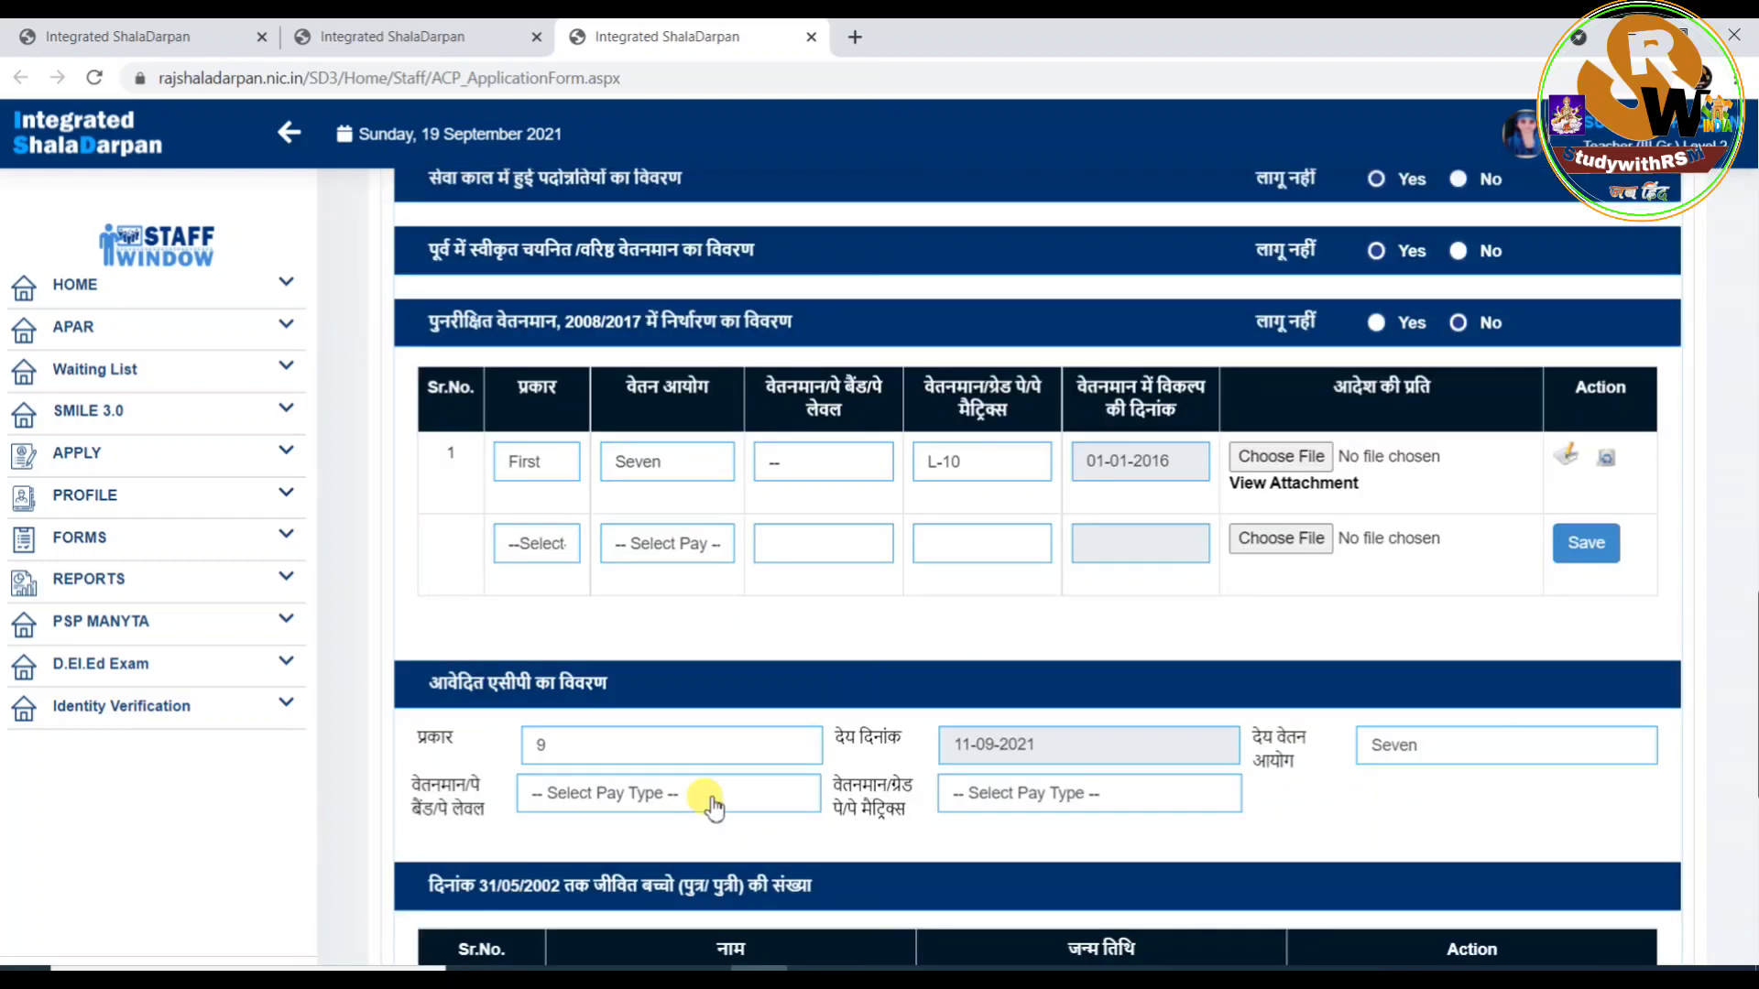
{"action": "left_click", "coordinate": [659, 799]}
{"action": "left_click", "coordinate": [604, 844]}
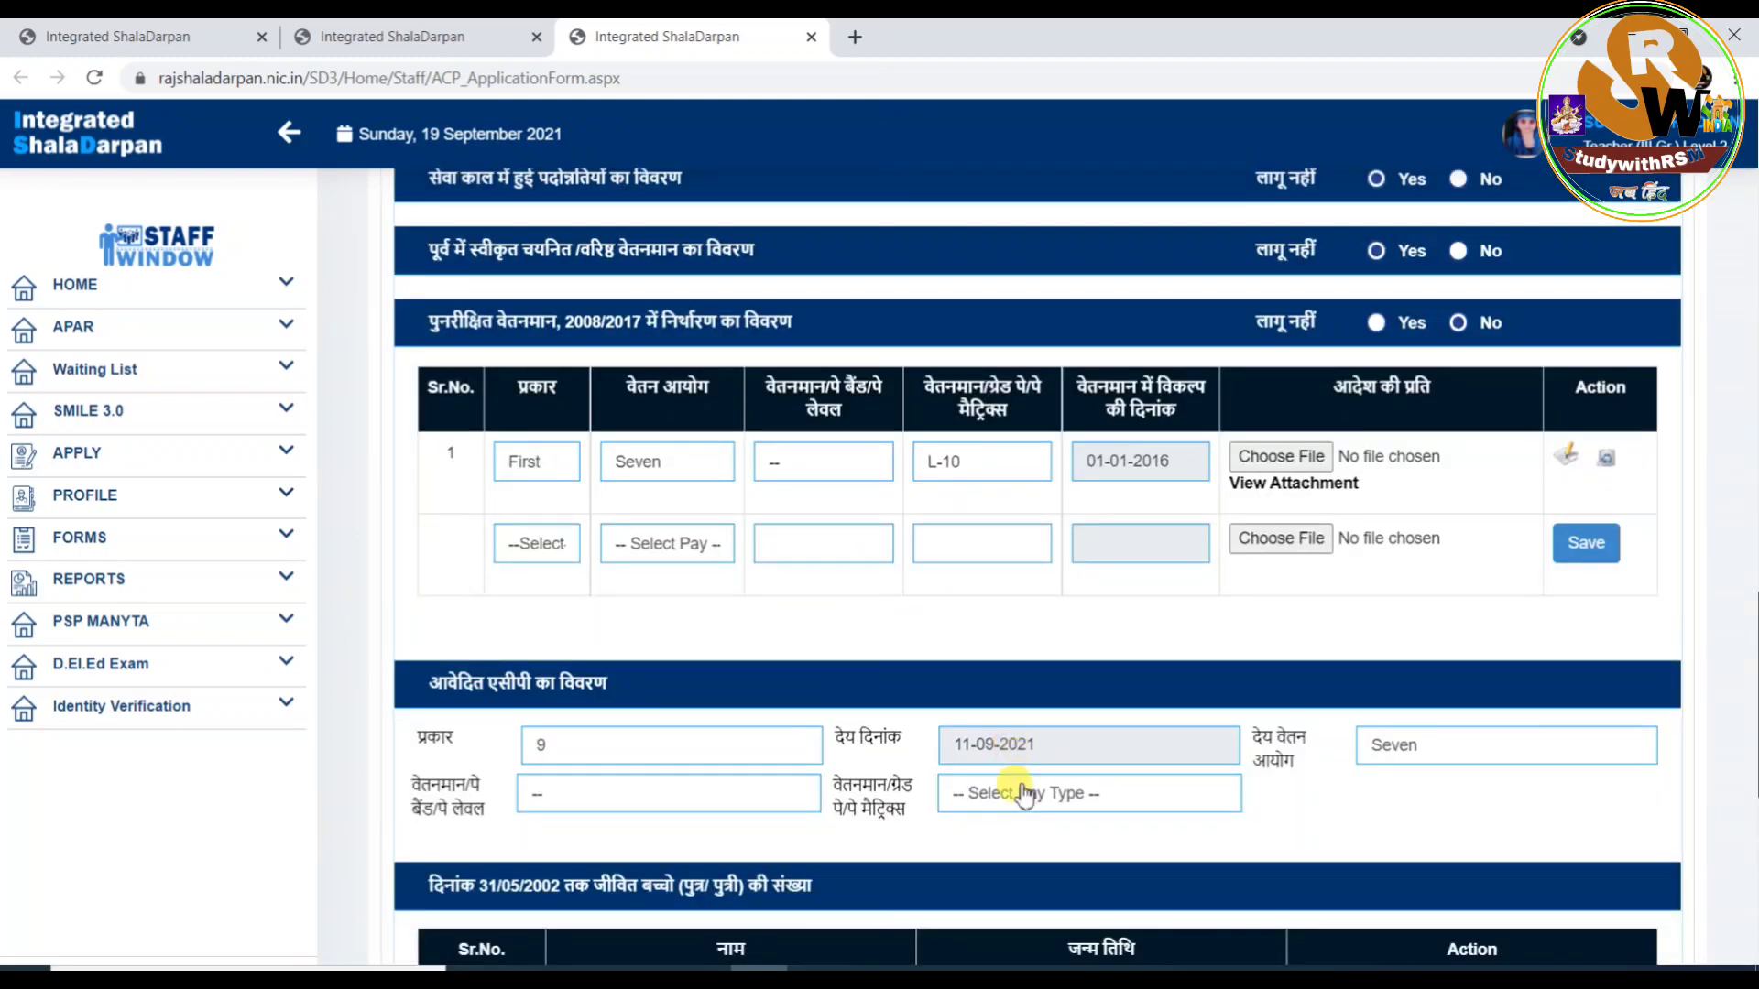
{"action": "left_click", "coordinate": [1023, 796]}
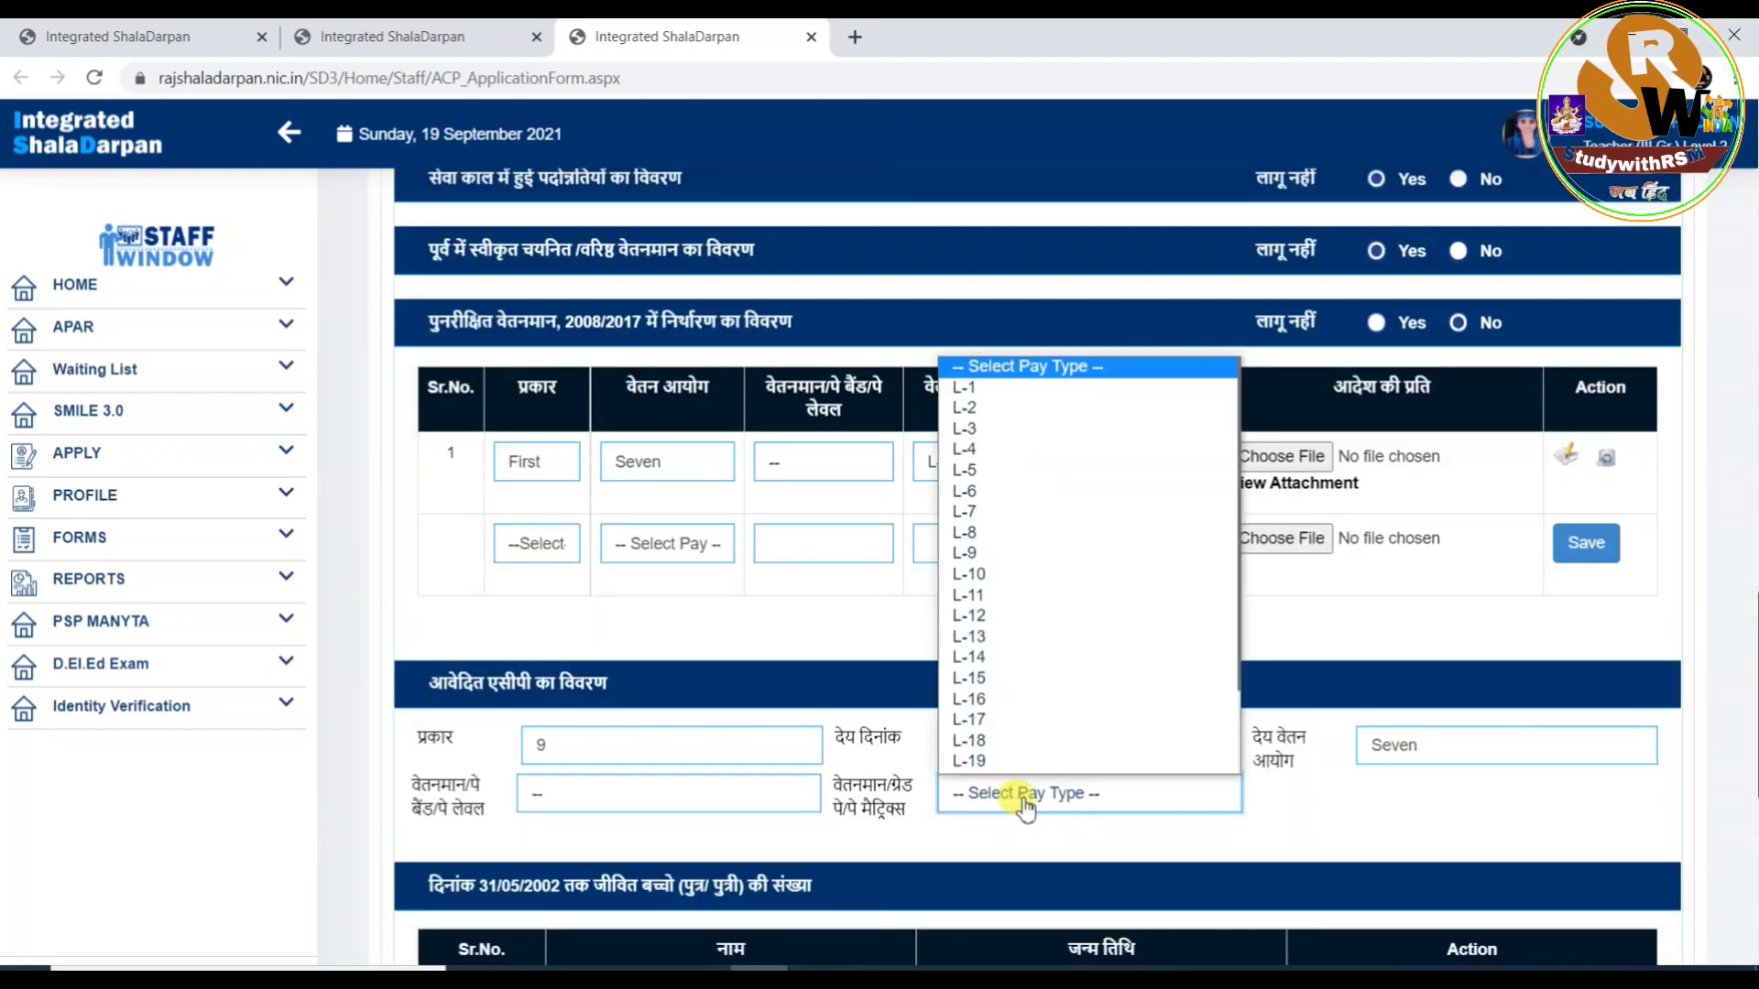
{"action": "scroll", "coordinate": [1019, 733], "scroll_direction": "down", "scroll_amount": 1}
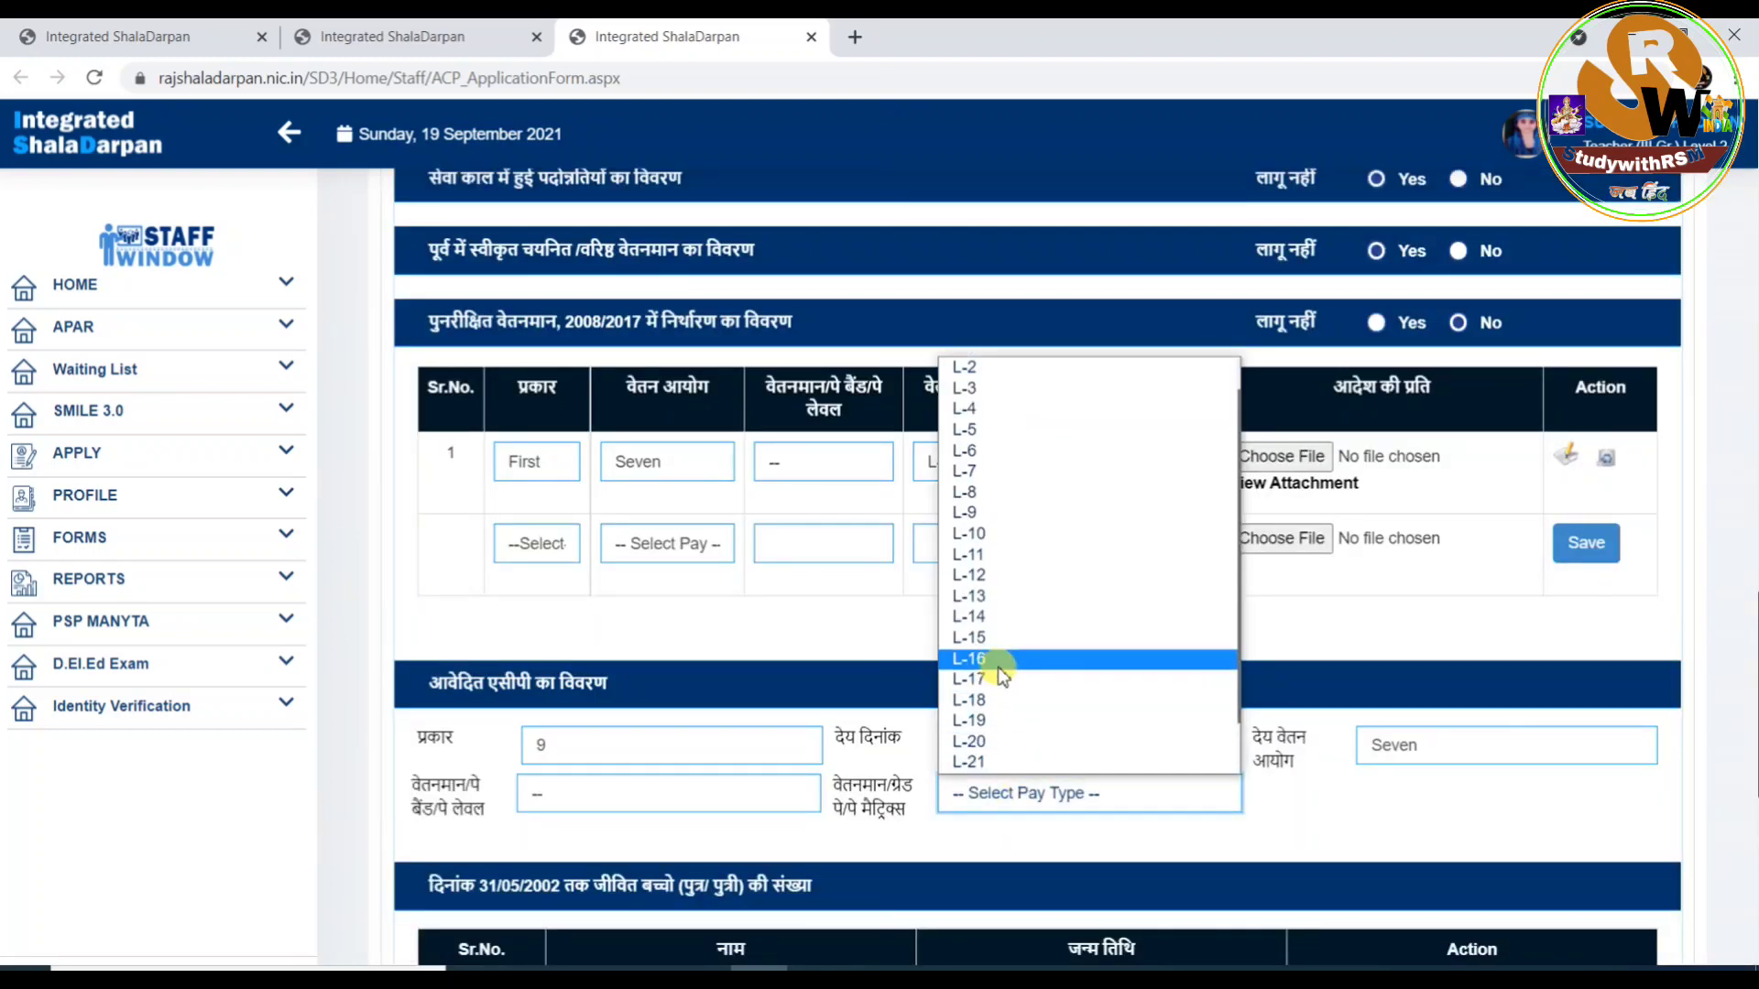
{"action": "left_click", "coordinate": [998, 556]}
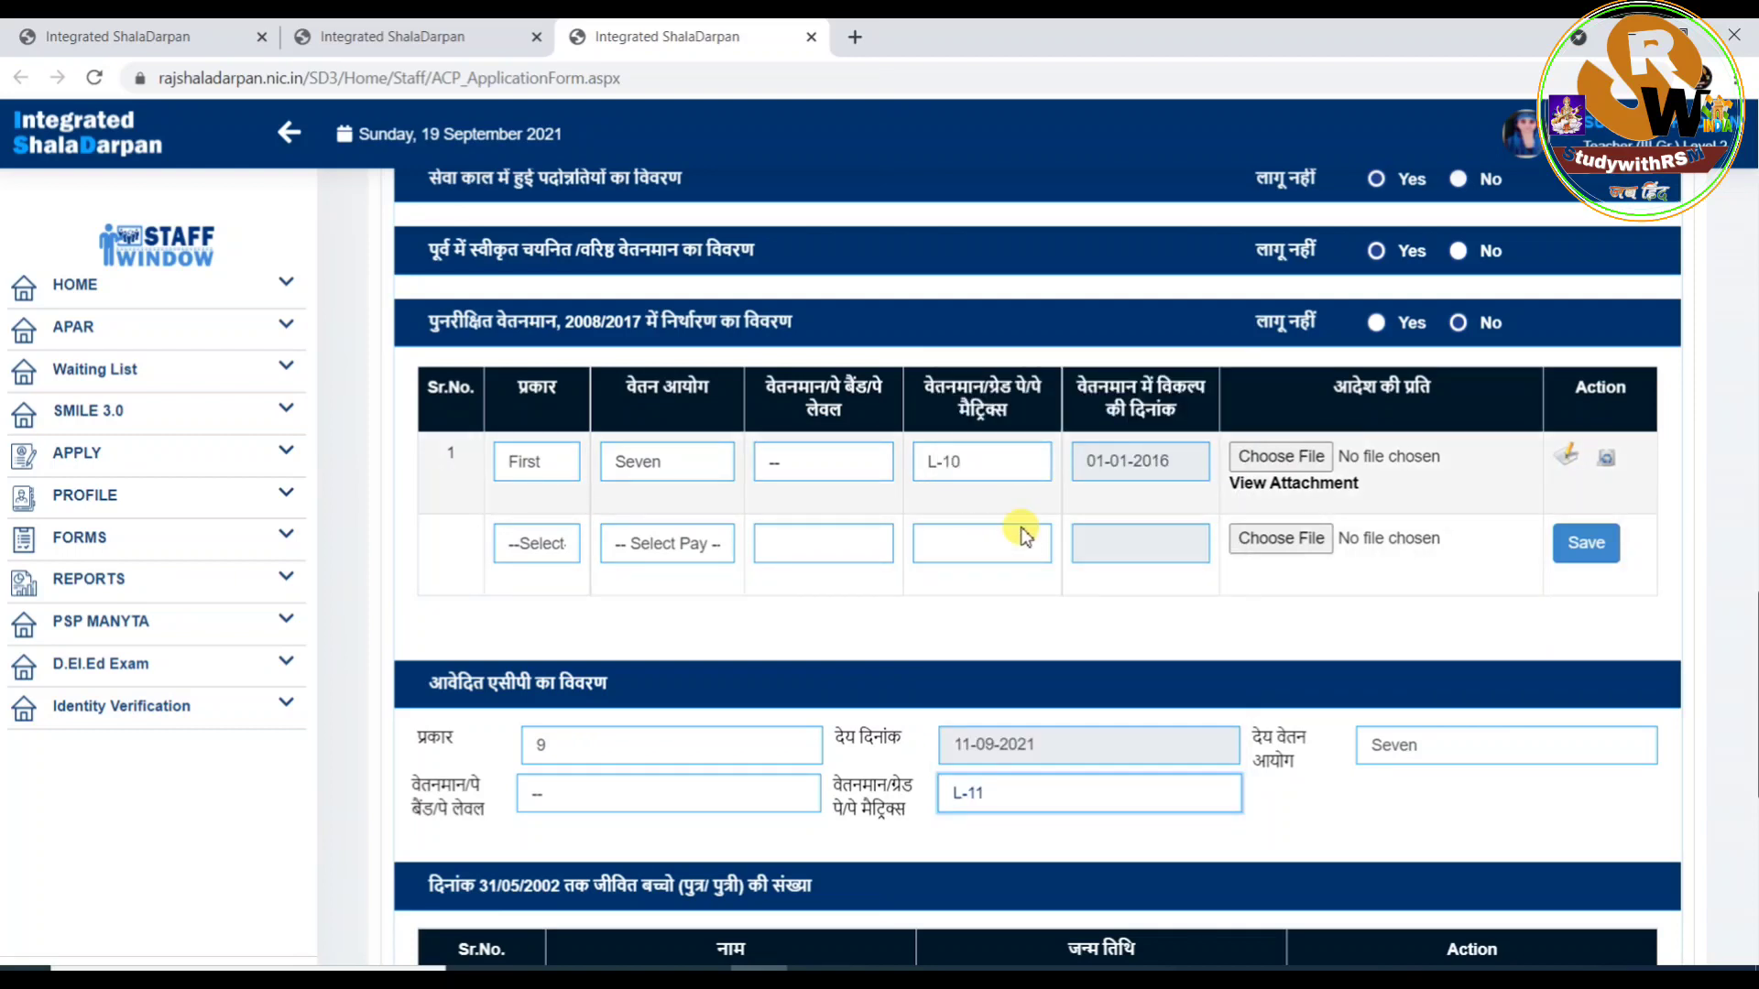
{"action": "left_click", "coordinate": [1442, 786]}
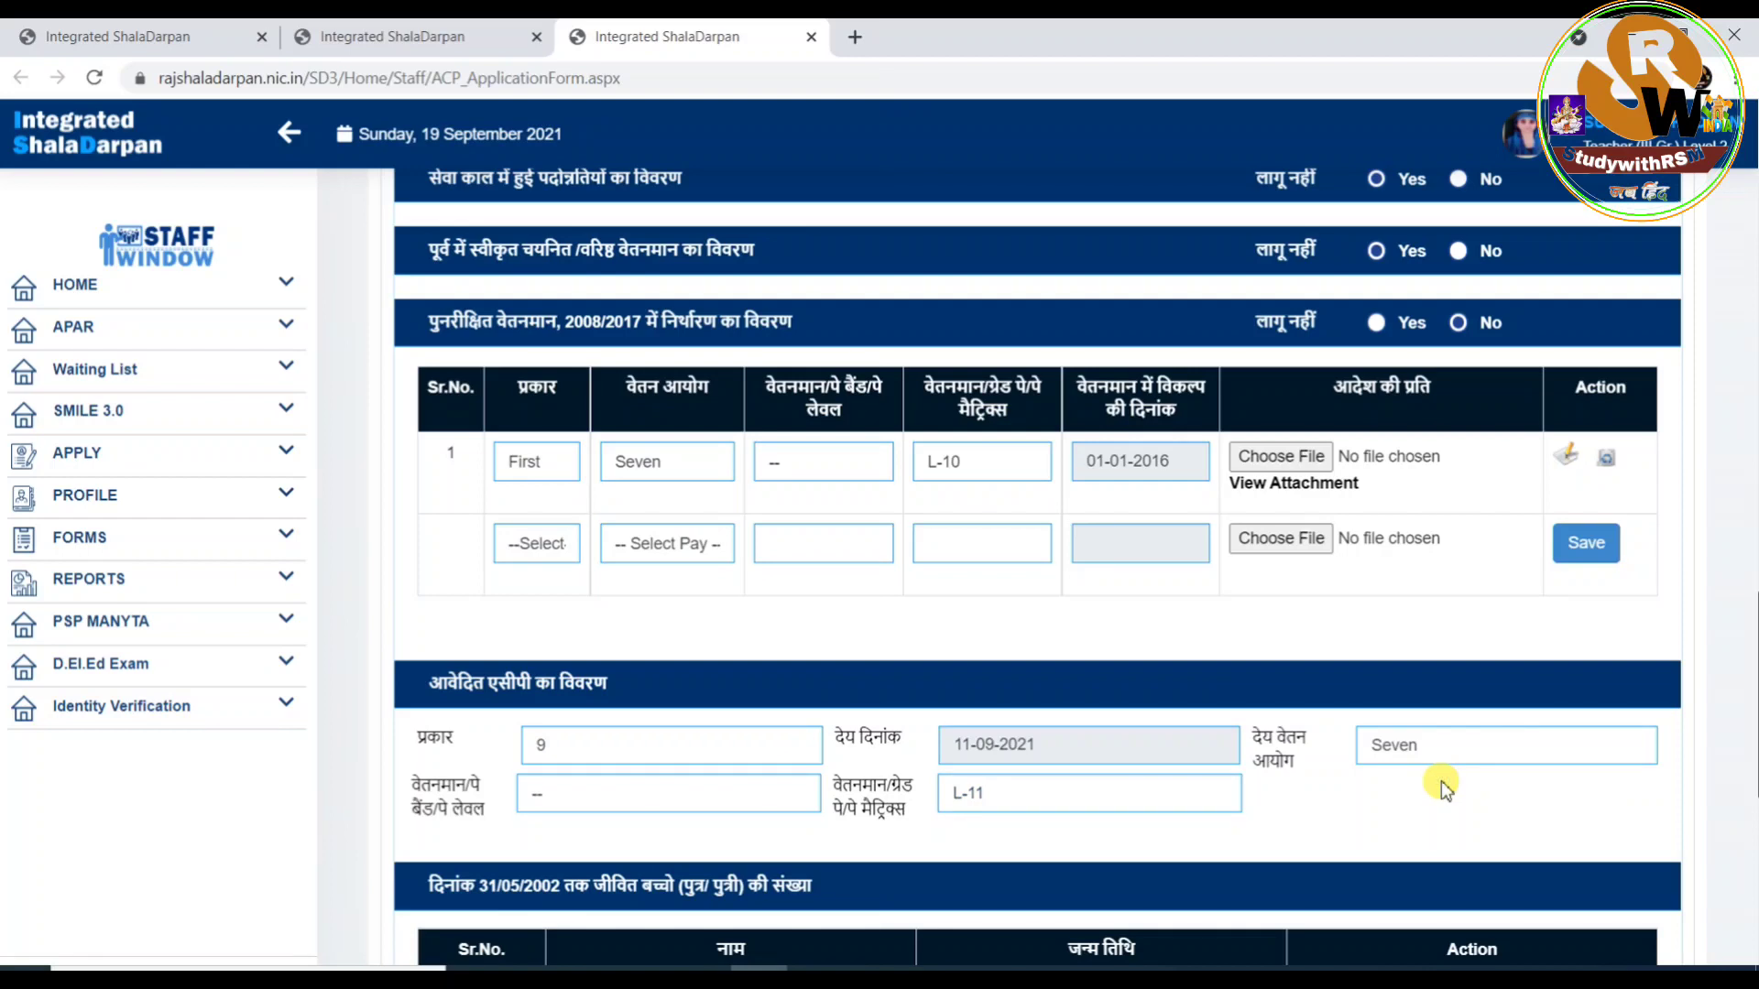
{"action": "scroll", "coordinate": [1444, 786], "scroll_direction": "down", "scroll_amount": 2}
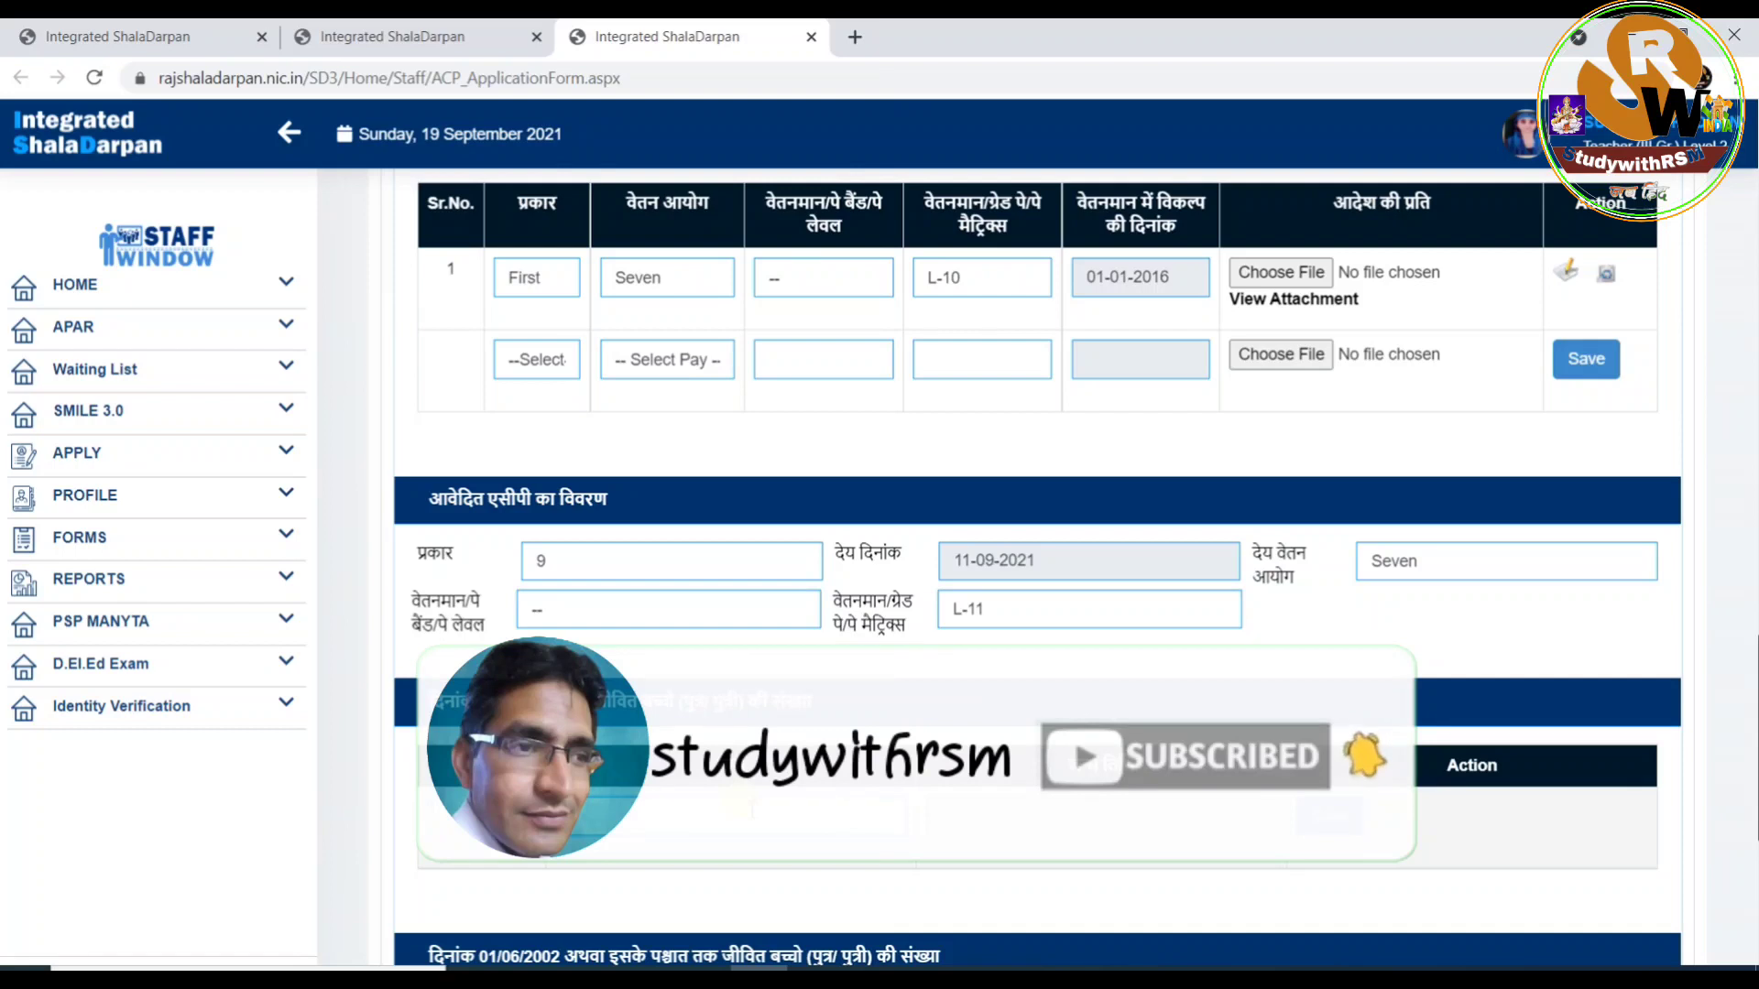
Step: Save a child's entry in the table of children living on or after 01/06/2002
{"action": "left_click", "coordinate": [751, 810]}
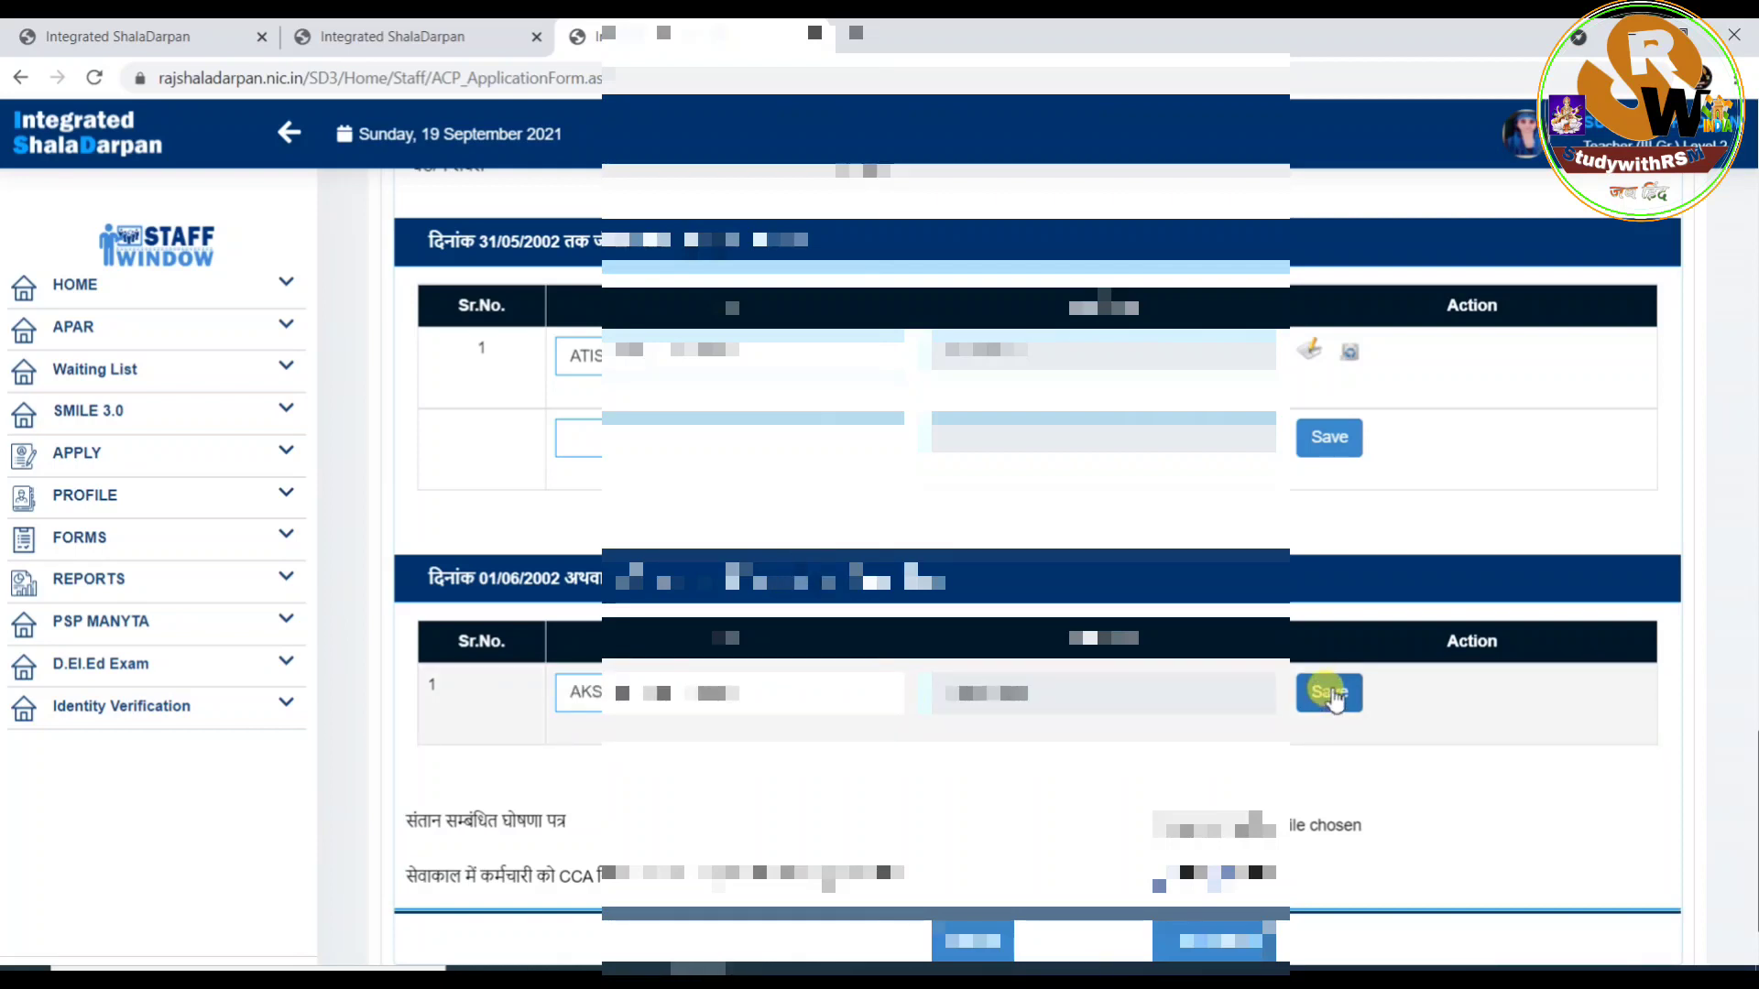
{"action": "left_click", "coordinate": [1333, 696]}
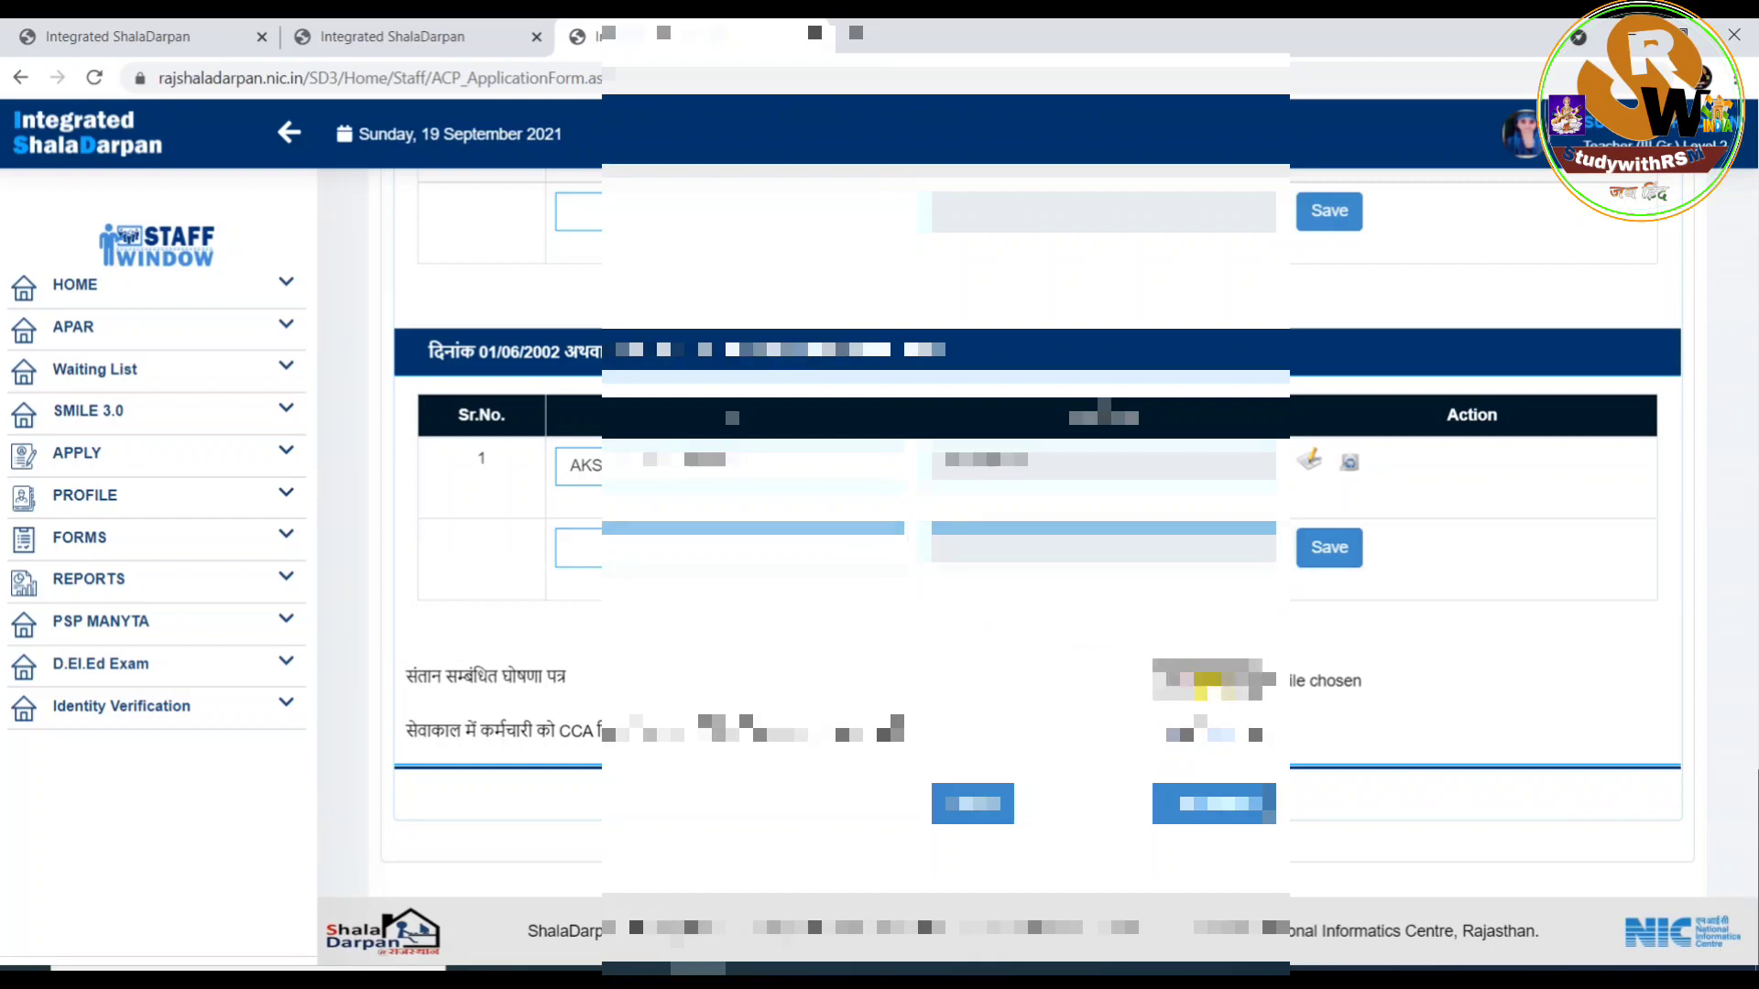
{"action": "left_click", "coordinate": [1208, 683]}
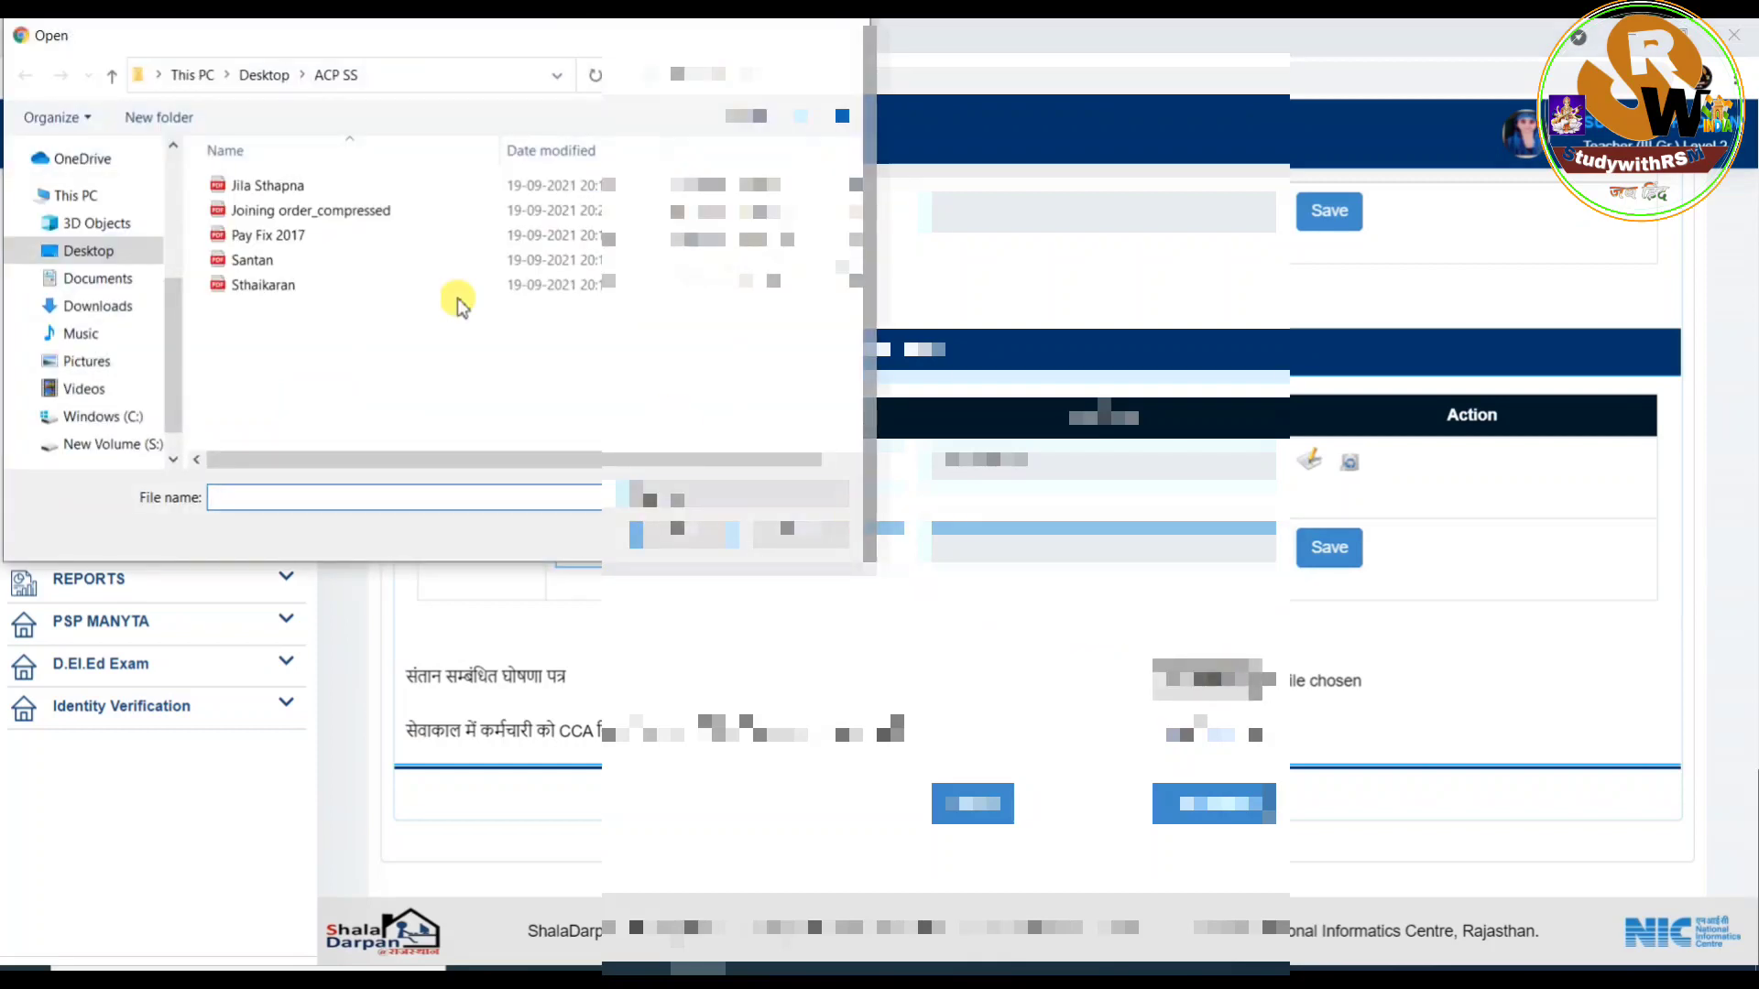
Step: Attach Santan from the ACP SS folder as the children-related declaration PDF
{"action": "double_click", "coordinate": [293, 261]}
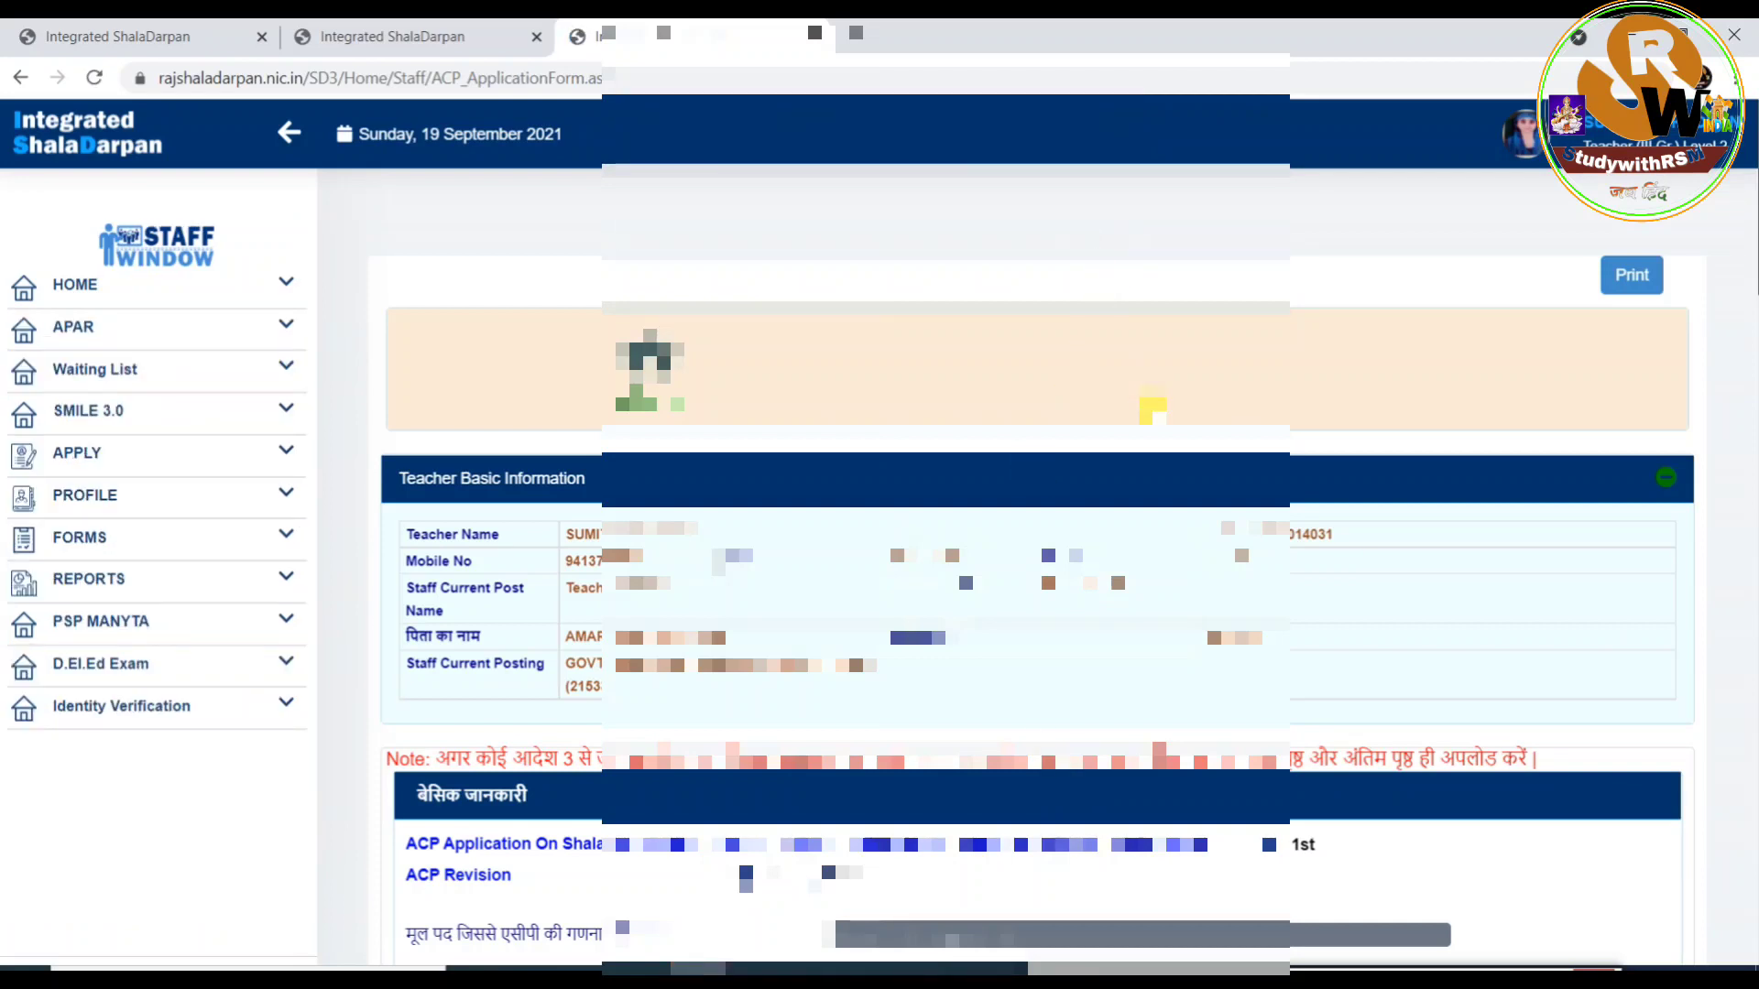
Step: Open the uploaded children declaration from View Attachment at the bottom of the ACP form
{"action": "scroll", "coordinate": [1035, 586], "scroll_direction": "down", "scroll_amount": 20}
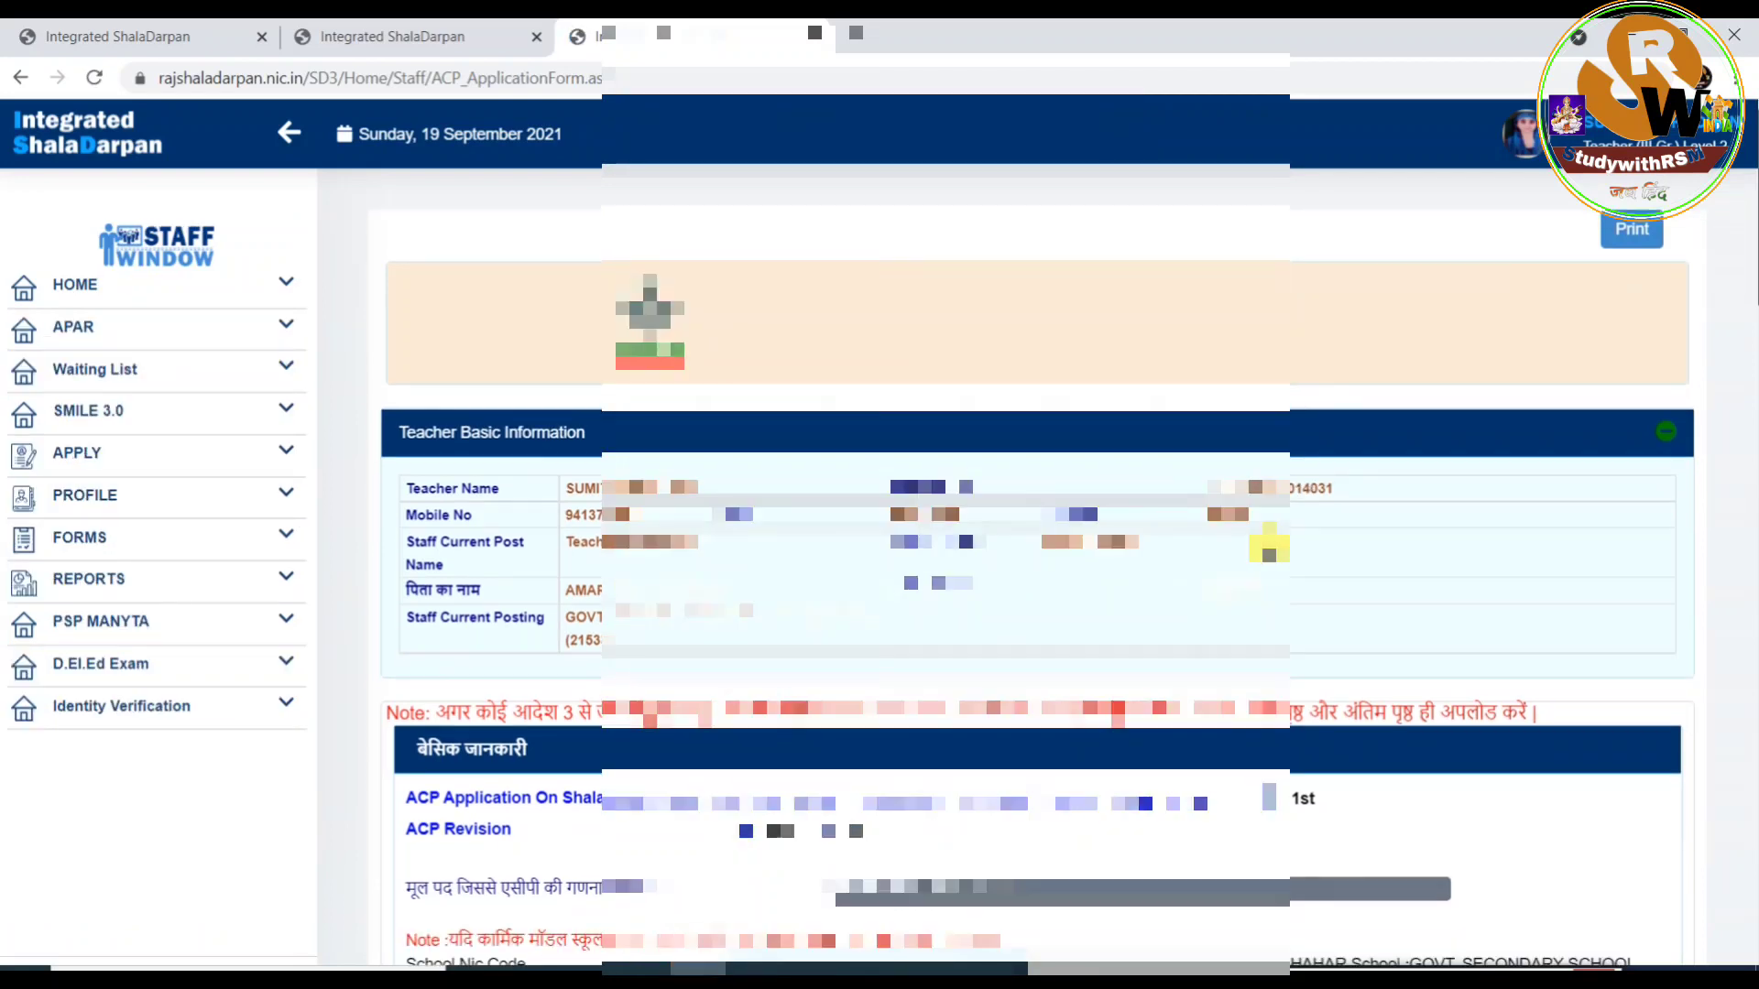
{"action": "scroll", "coordinate": [1037, 555], "scroll_direction": "down", "scroll_amount": 10}
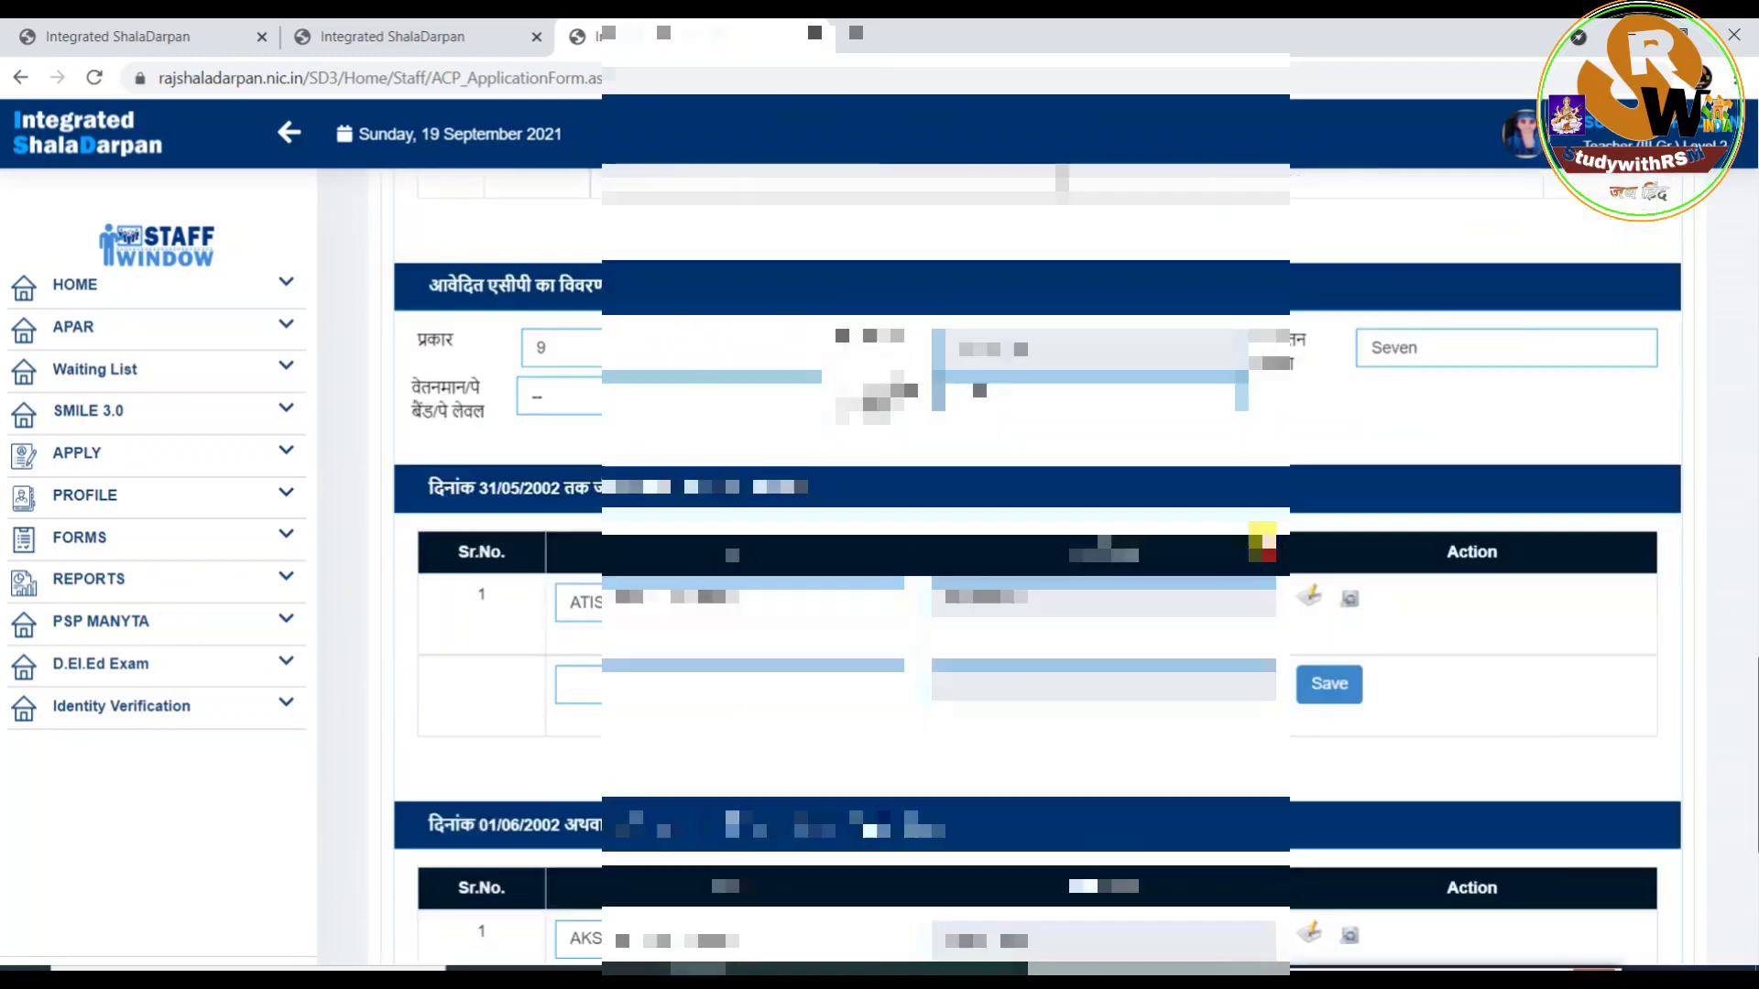
{"action": "scroll", "coordinate": [1264, 548], "scroll_direction": "down", "scroll_amount": 2}
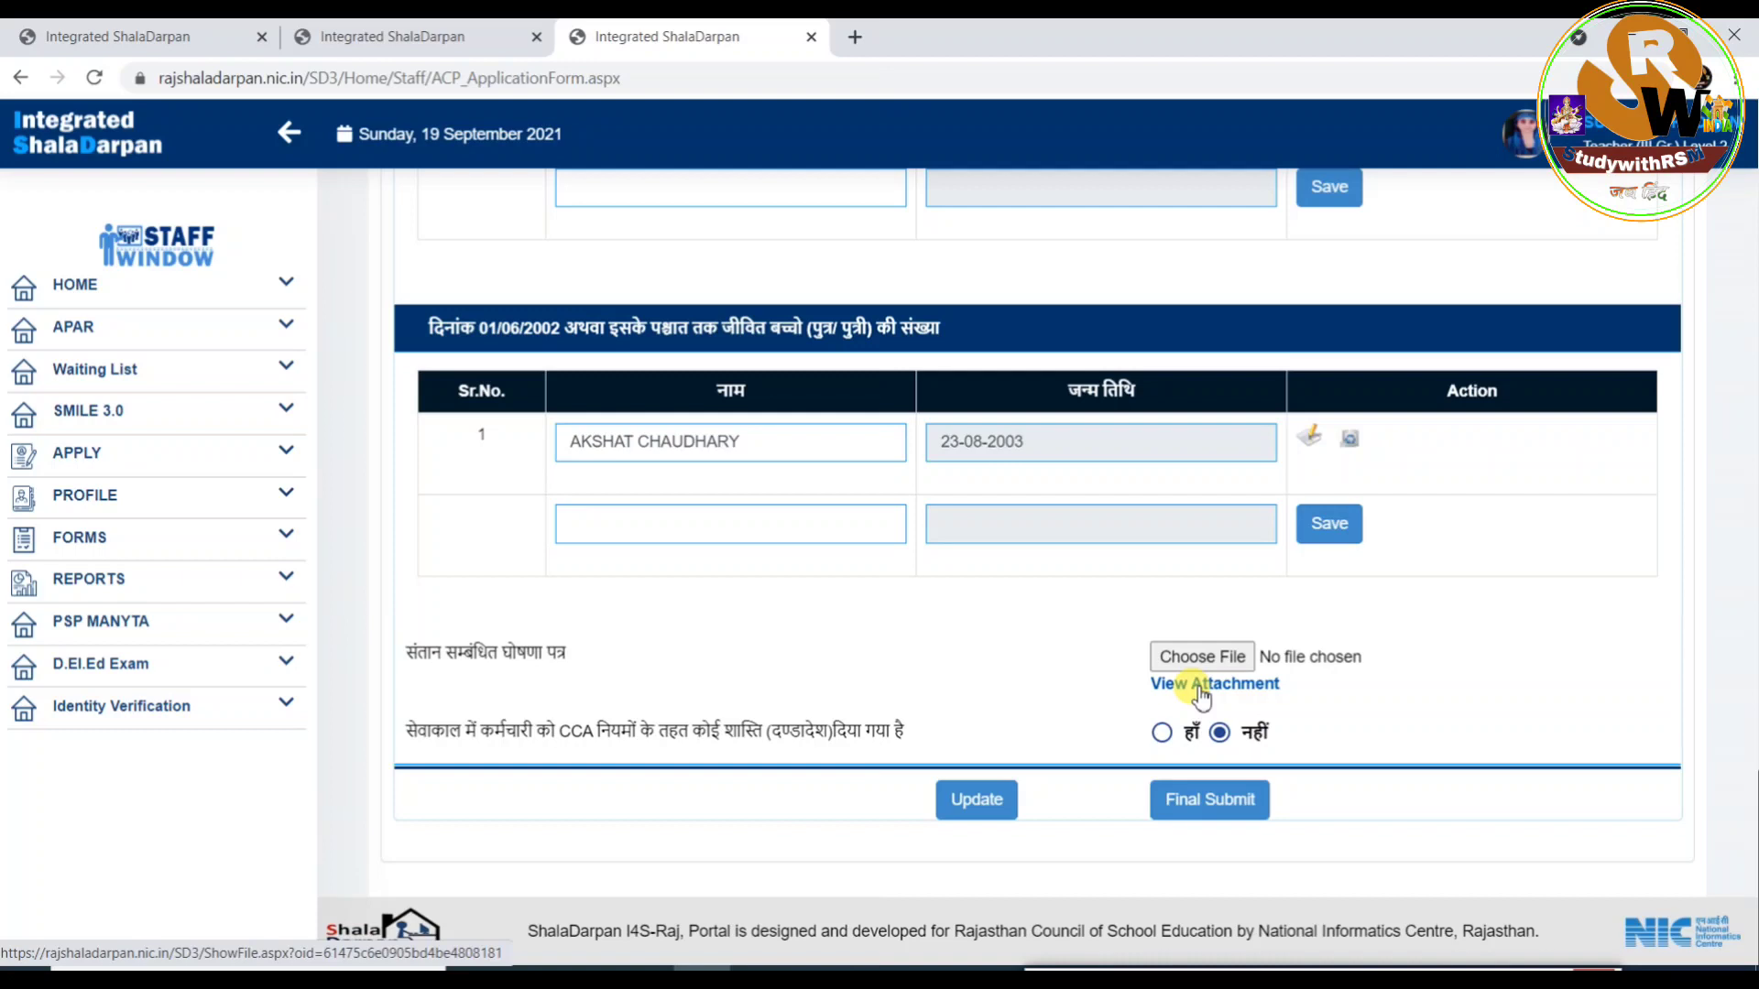
{"action": "left_click", "coordinate": [1201, 686]}
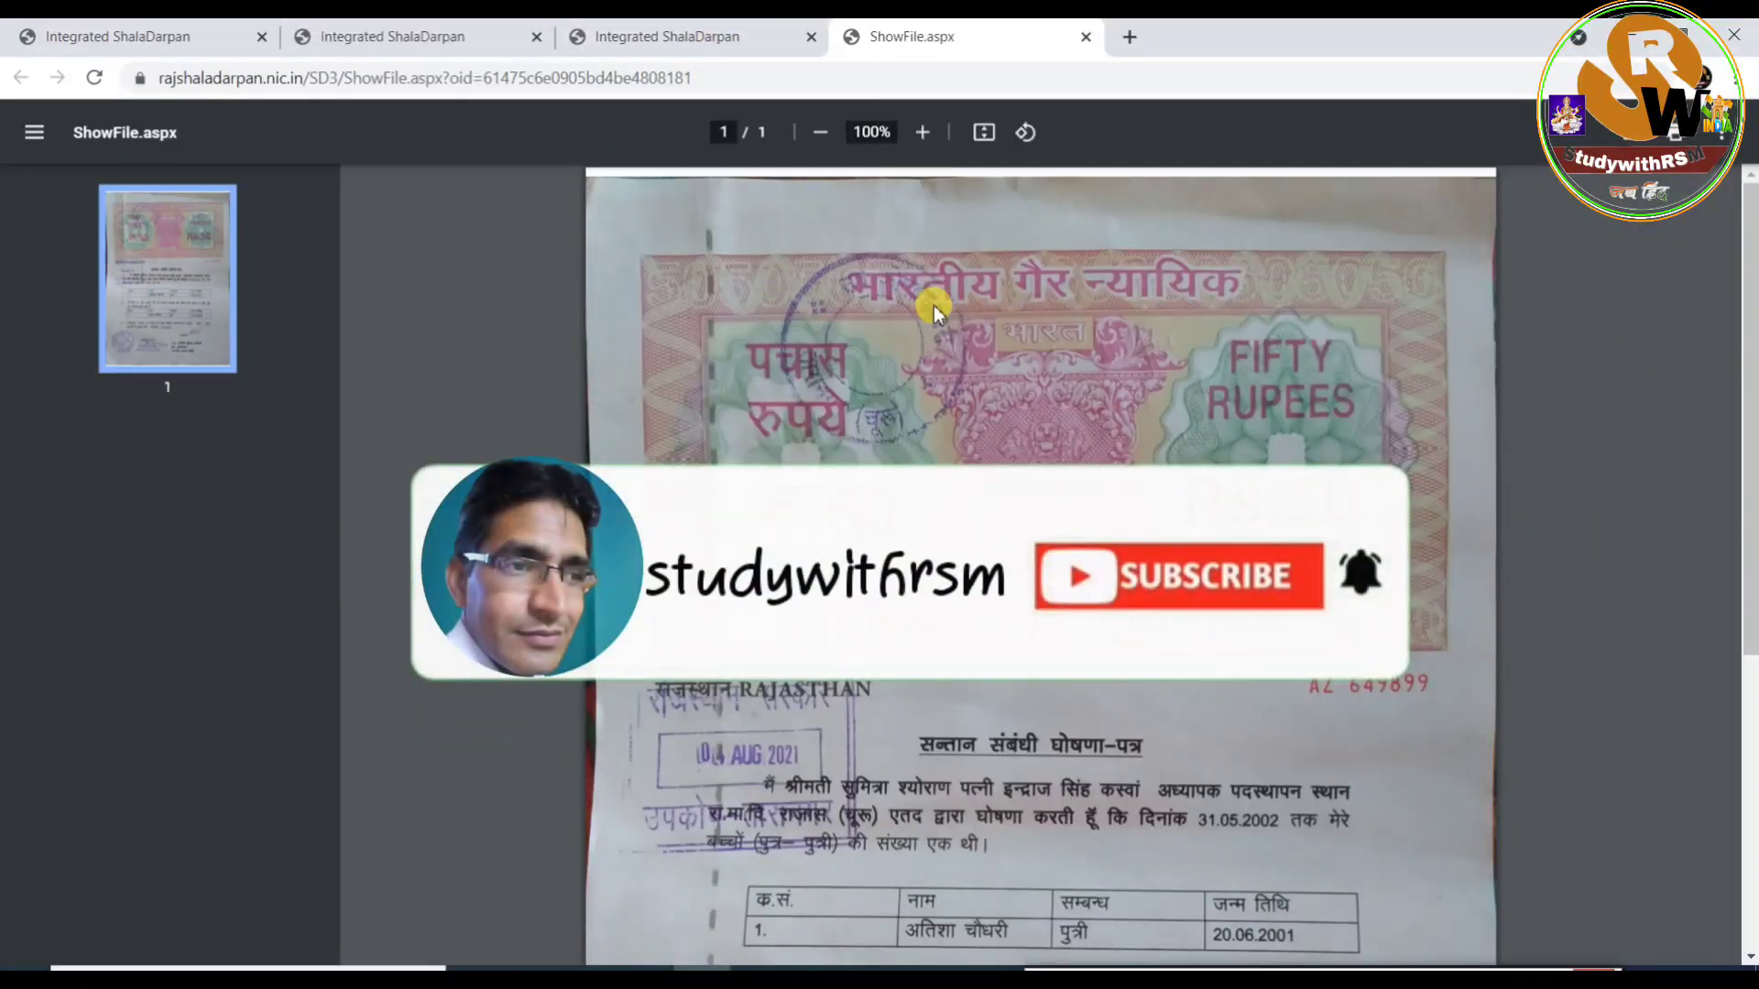
Step: Close the ShowFile.aspx declaration tab to return to the ACP form
{"action": "left_click", "coordinate": [1086, 37]}
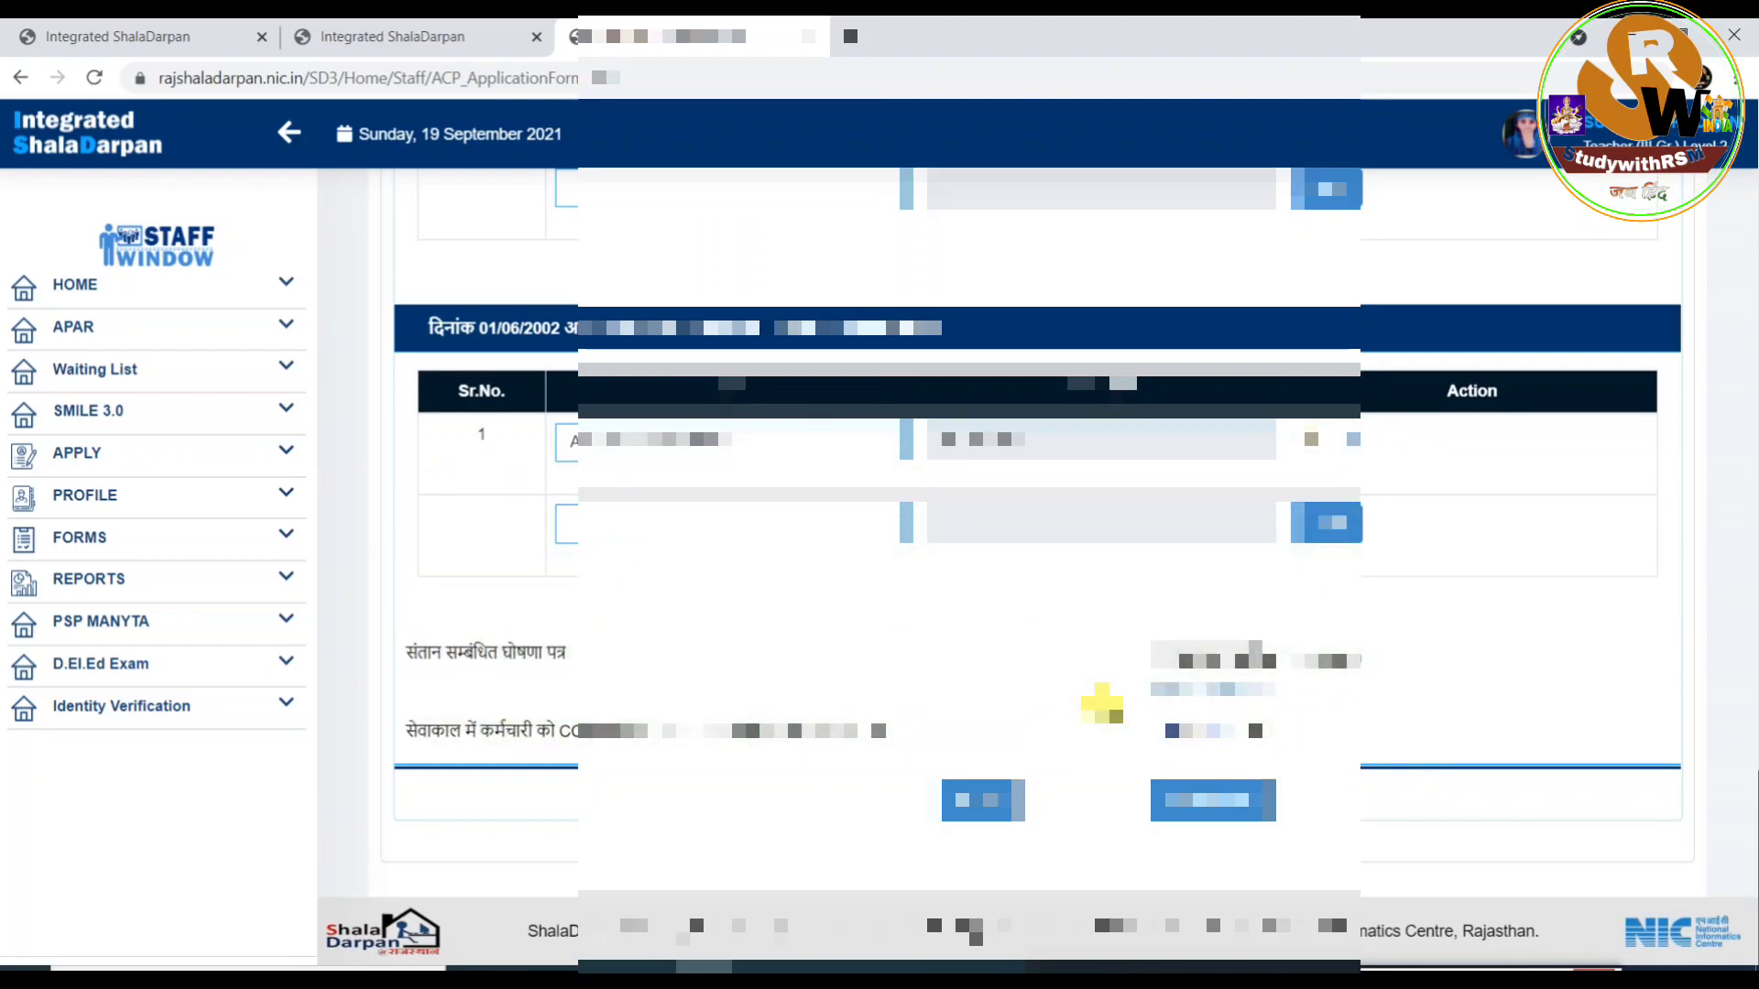
{"action": "scroll", "coordinate": [1102, 704], "scroll_direction": "up", "scroll_amount": 9}
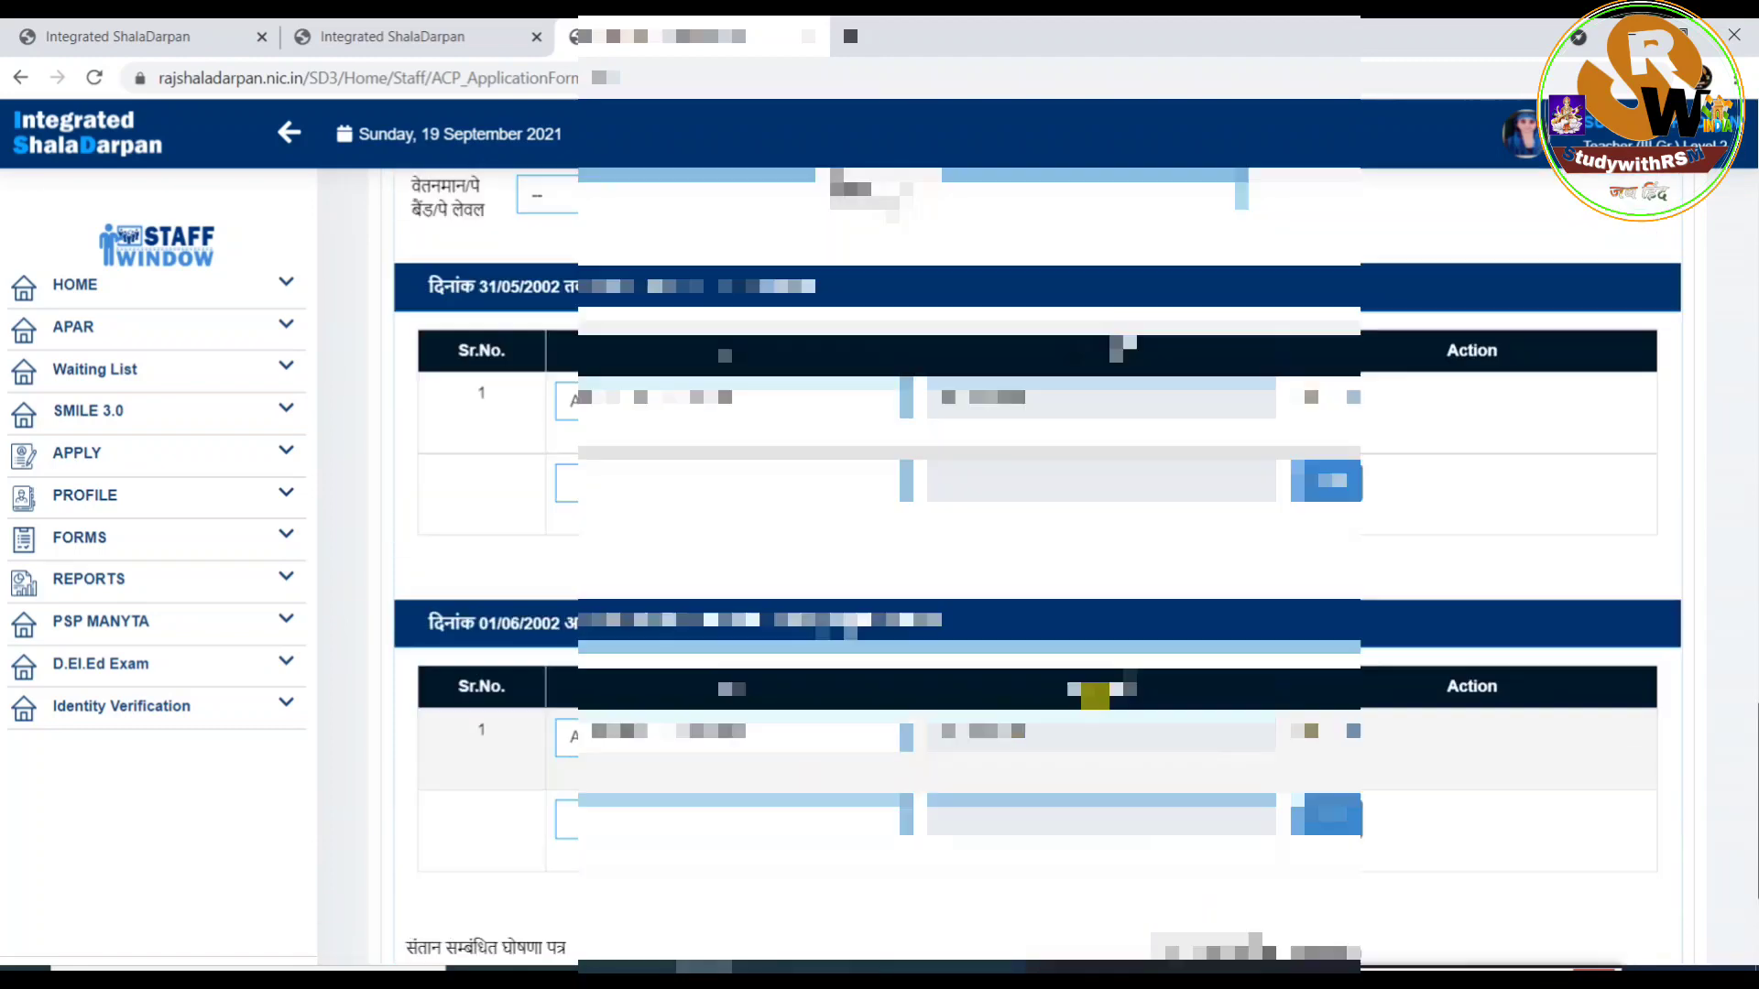
{"action": "scroll", "coordinate": [1102, 704], "scroll_direction": "up", "scroll_amount": 8}
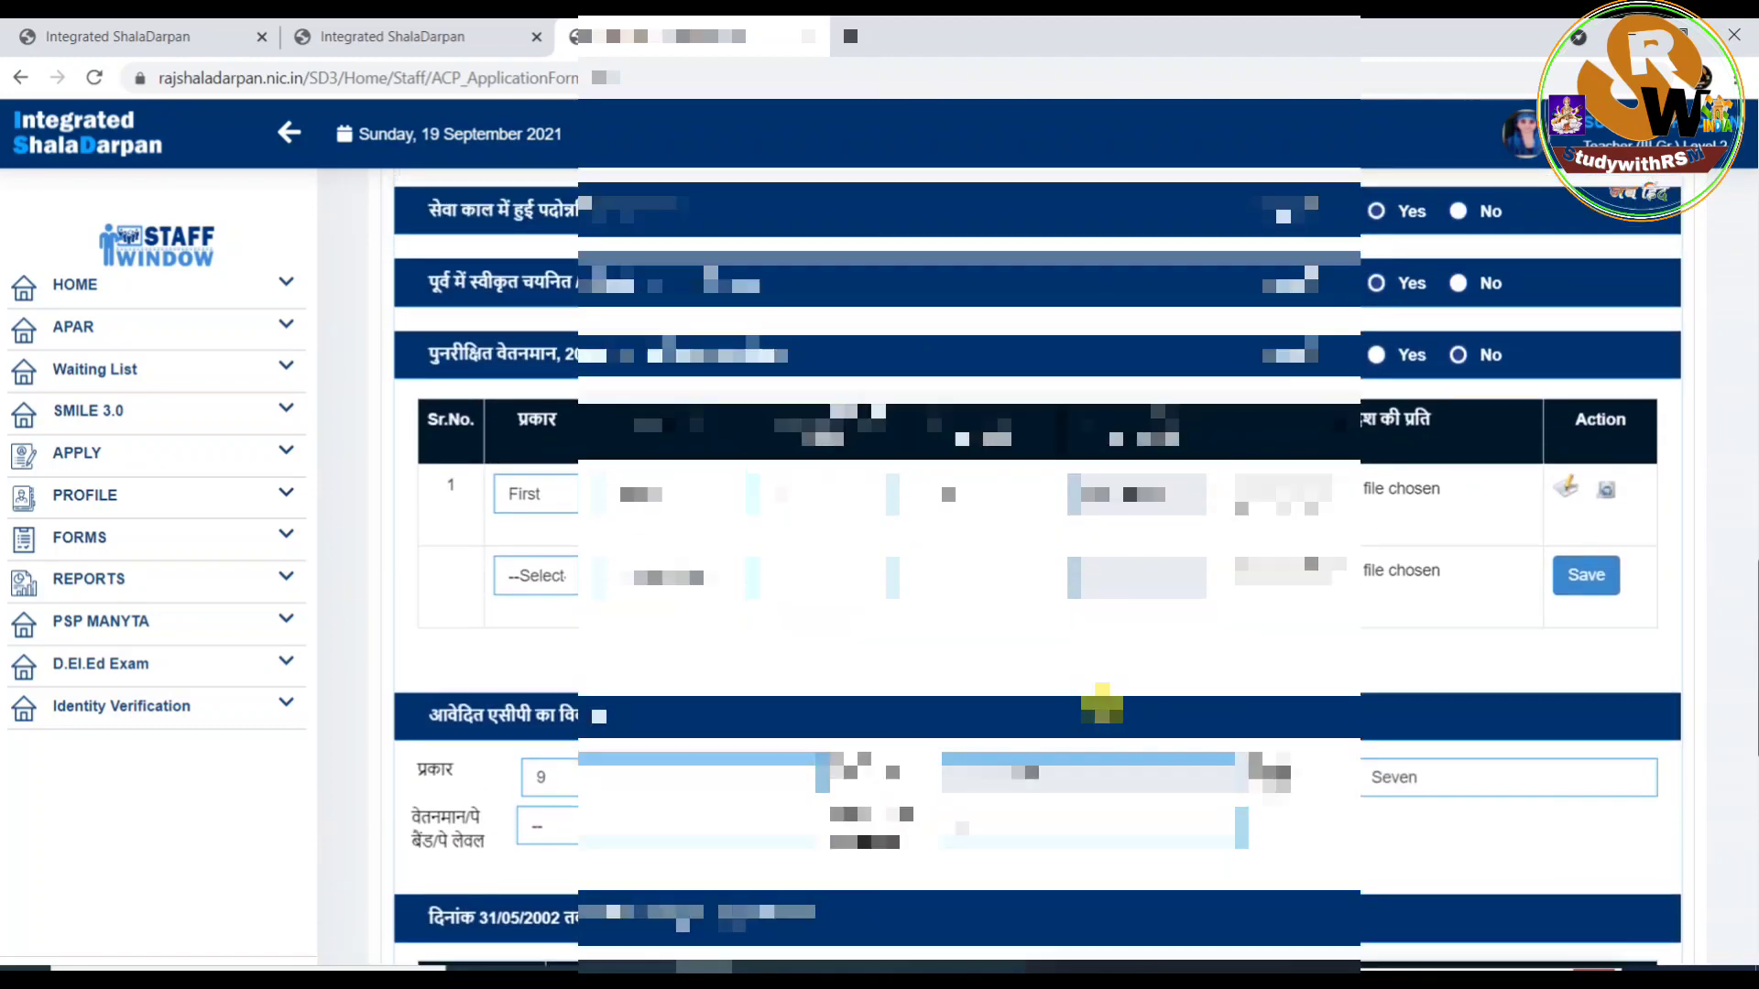
{"action": "scroll", "coordinate": [1102, 703], "scroll_direction": "up", "scroll_amount": 9}
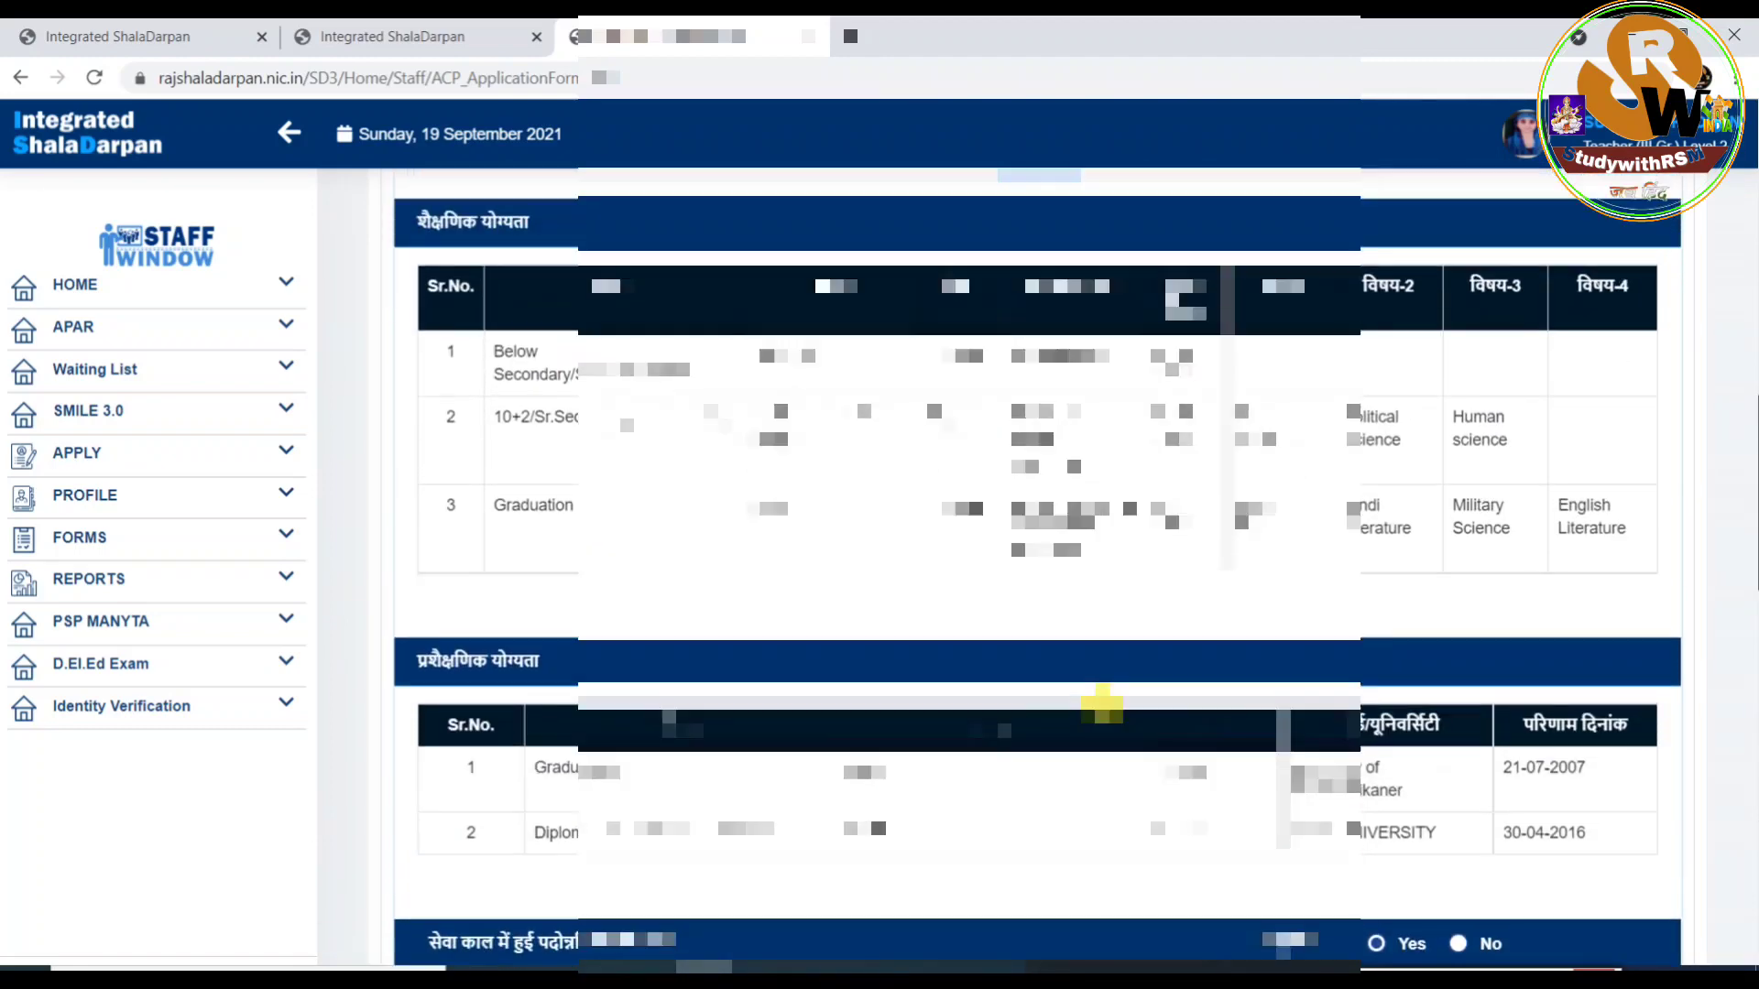
{"action": "scroll", "coordinate": [1102, 703], "scroll_direction": "up", "scroll_amount": 4}
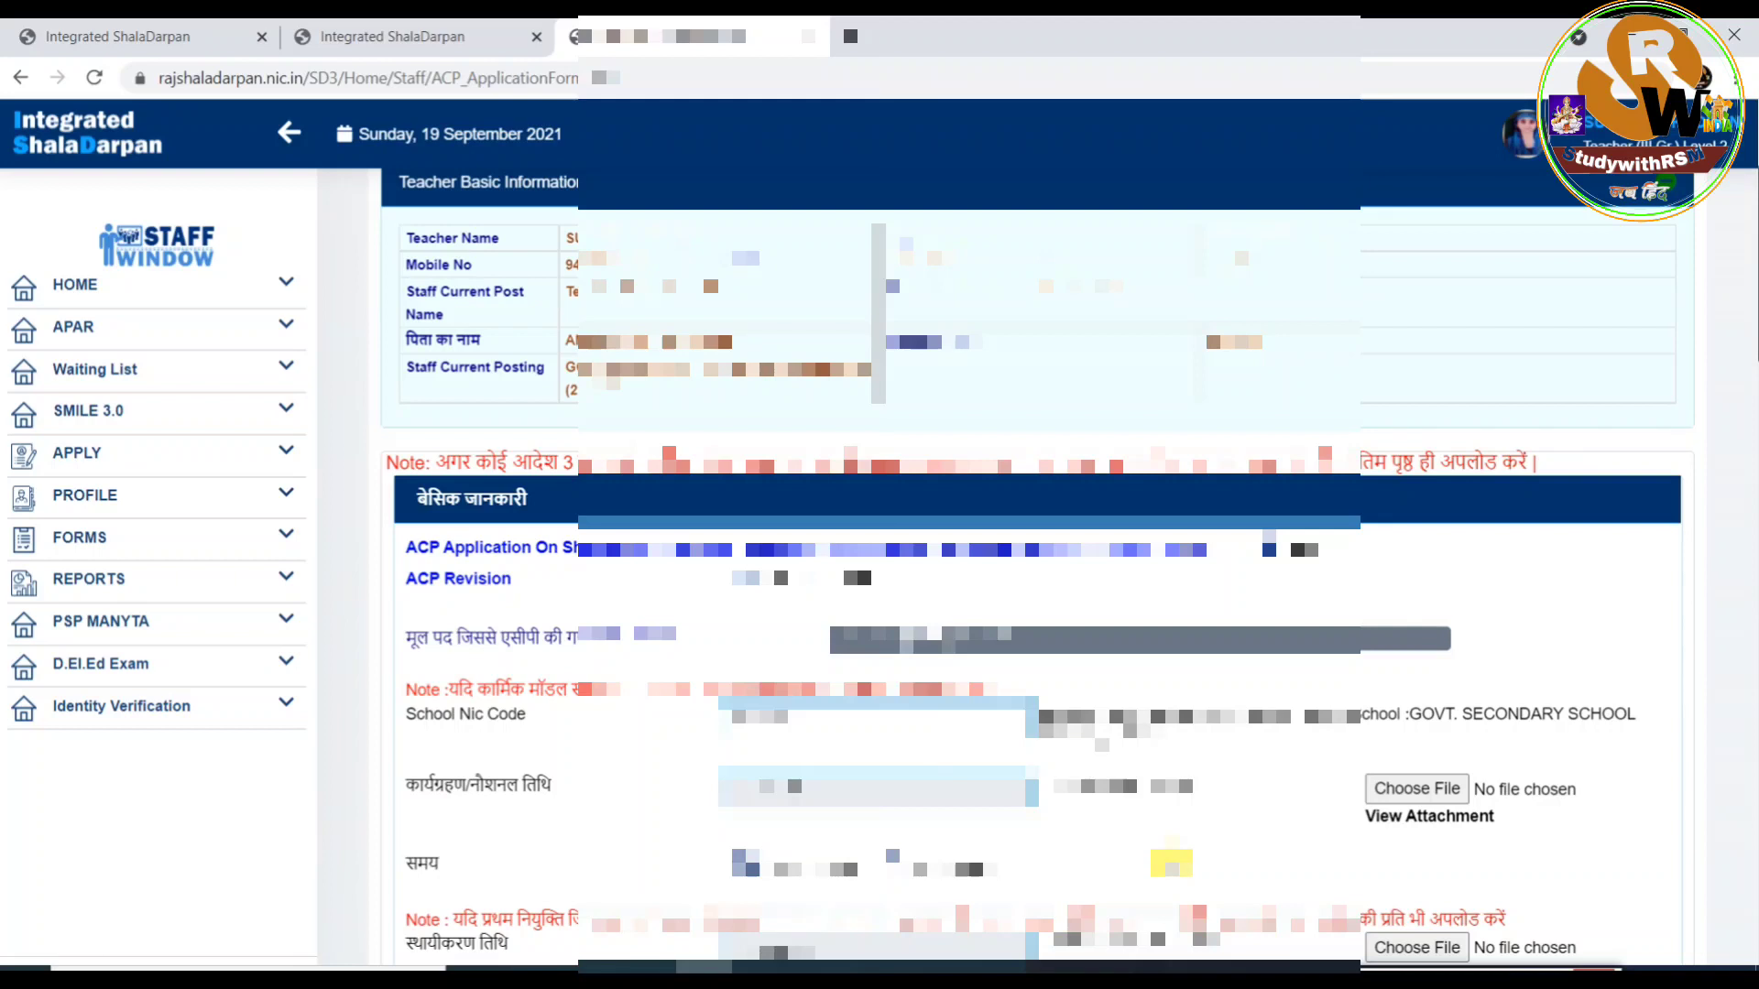
{"action": "scroll", "coordinate": [1263, 794], "scroll_direction": "down", "scroll_amount": 2}
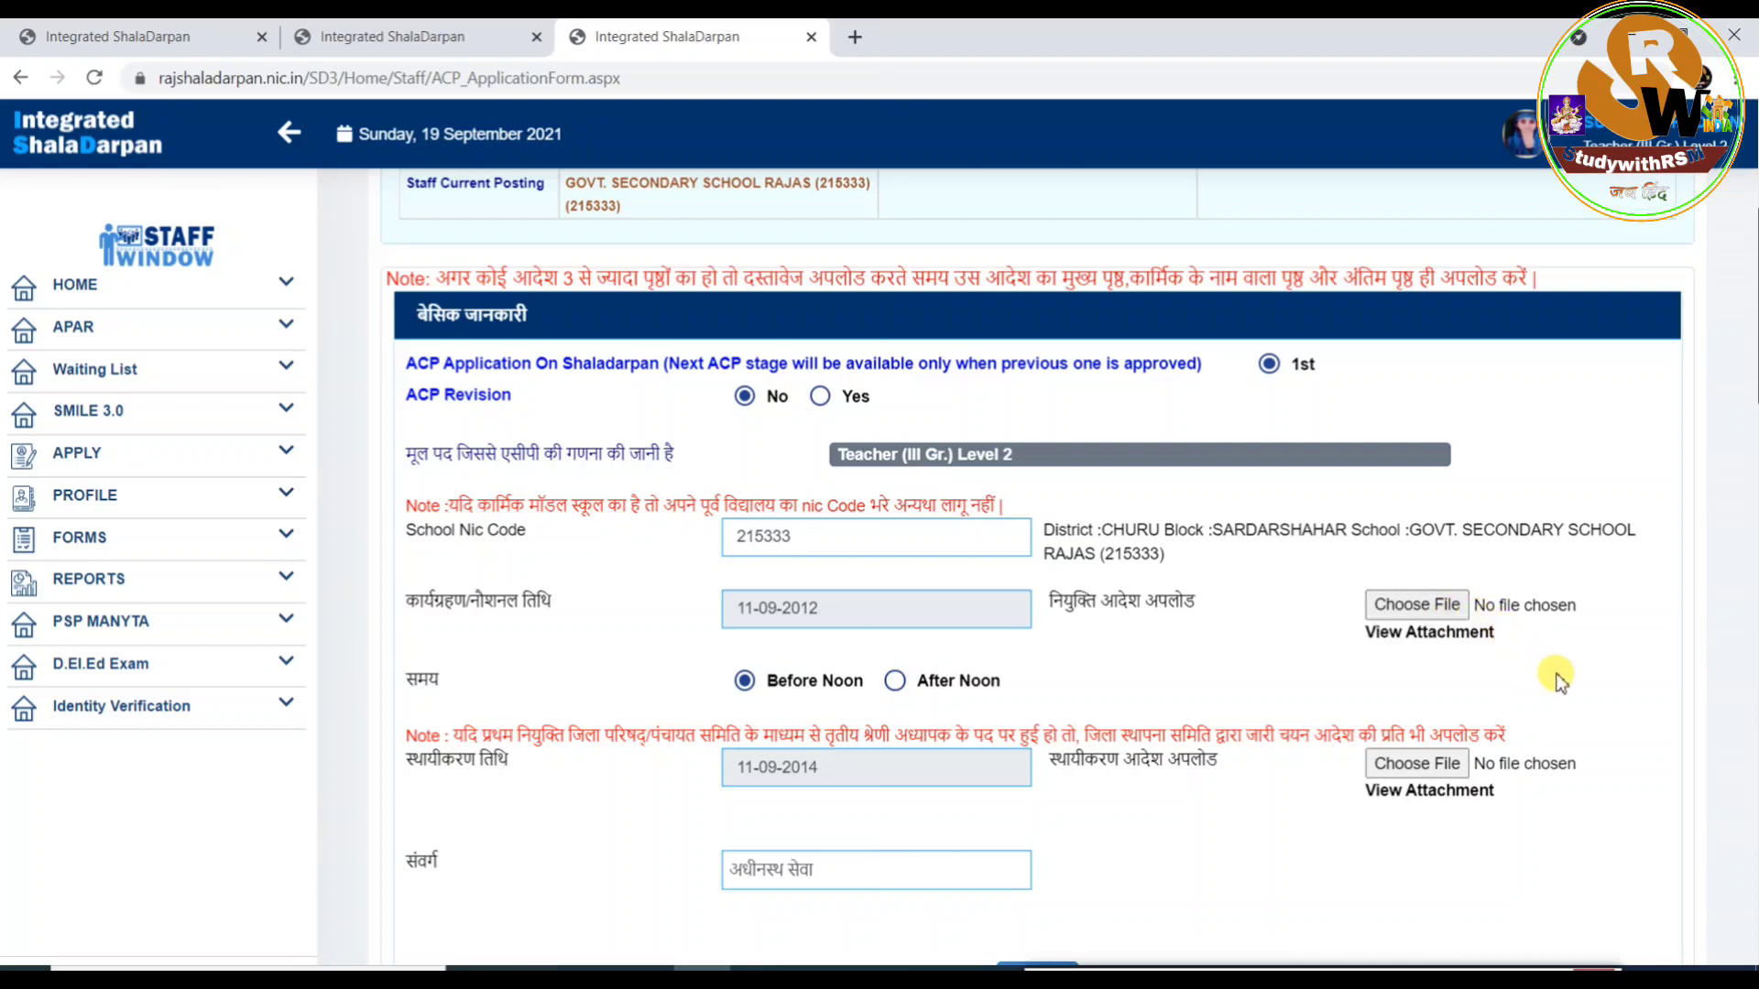
{"action": "scroll", "coordinate": [1561, 678], "scroll_direction": "down", "scroll_amount": 10}
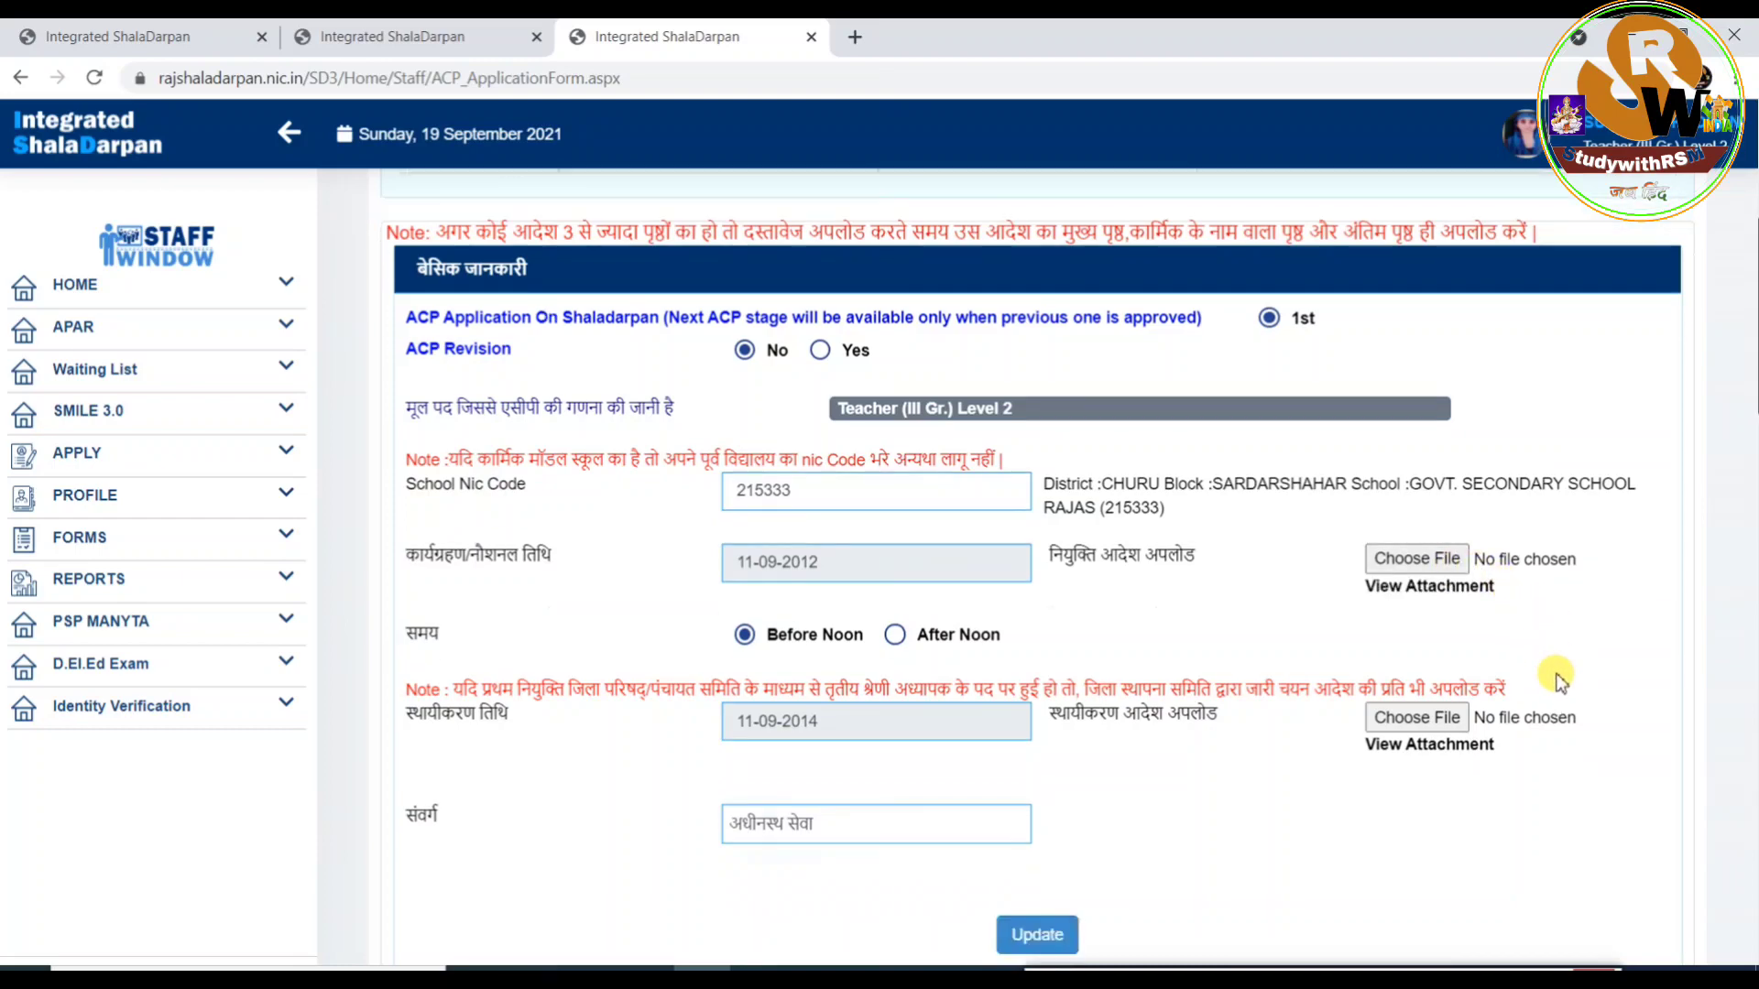
{"action": "scroll", "coordinate": [1560, 678], "scroll_direction": "down", "scroll_amount": 10}
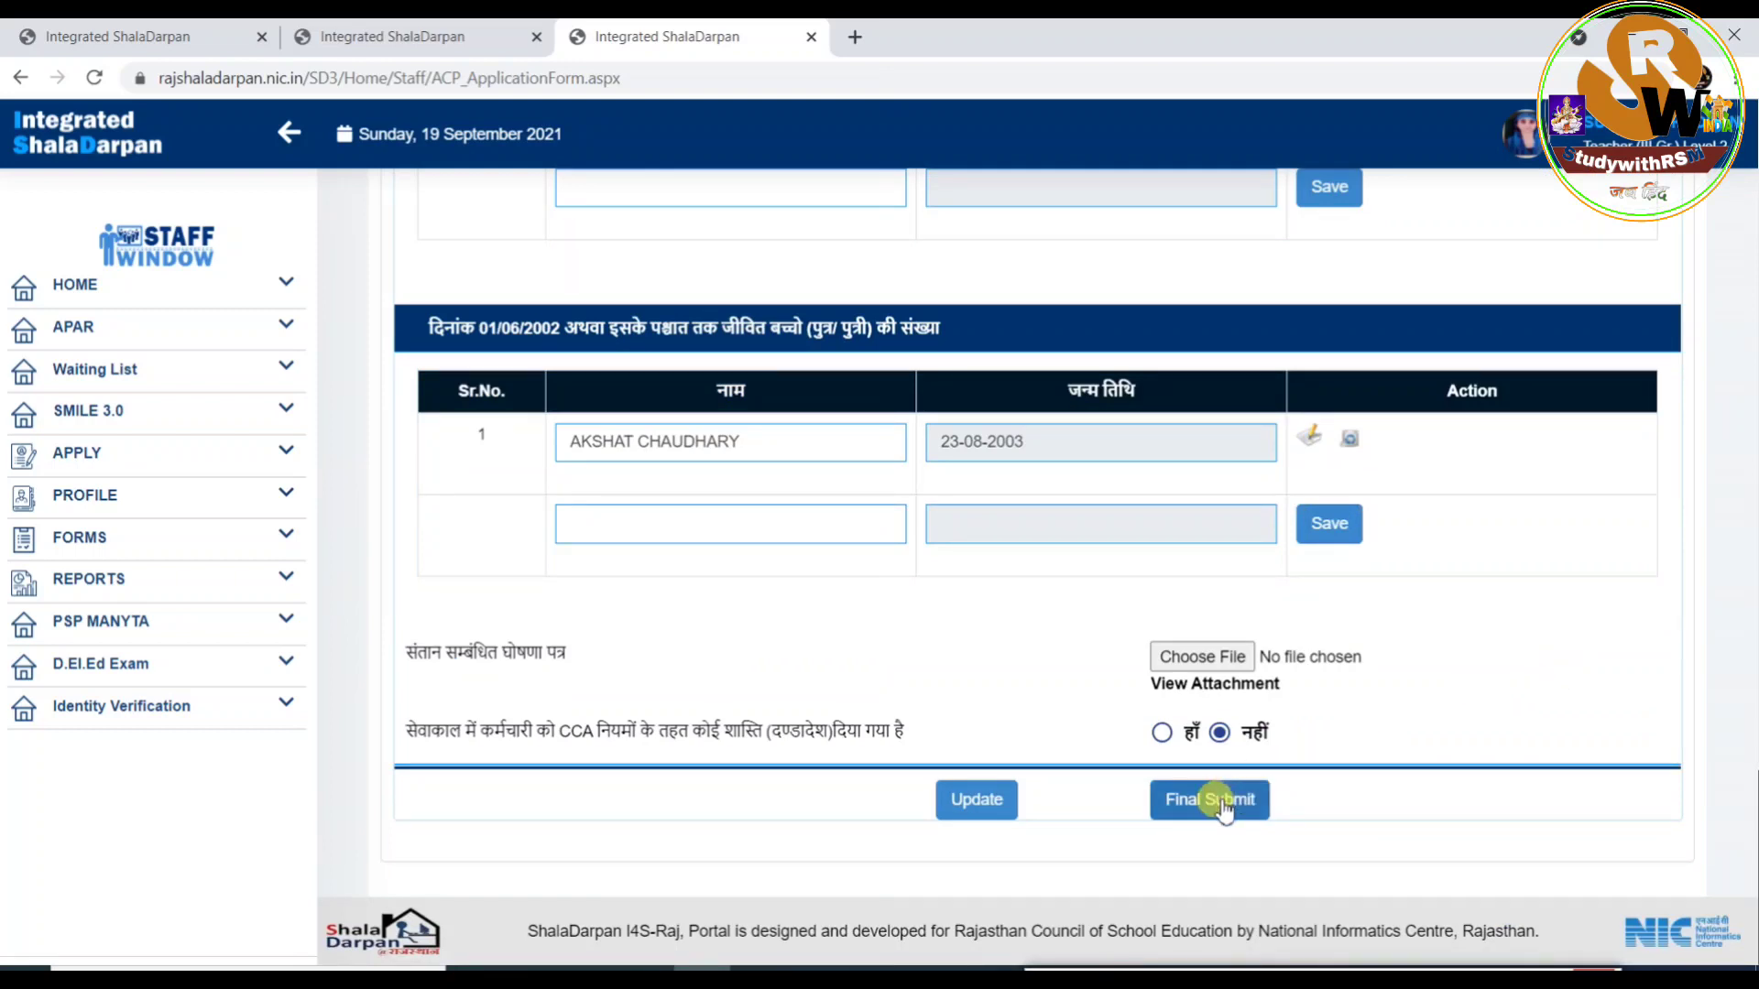
Step: Choose Final Submit and confirm Yes to forward the ACP application
{"action": "left_click", "coordinate": [1221, 800]}
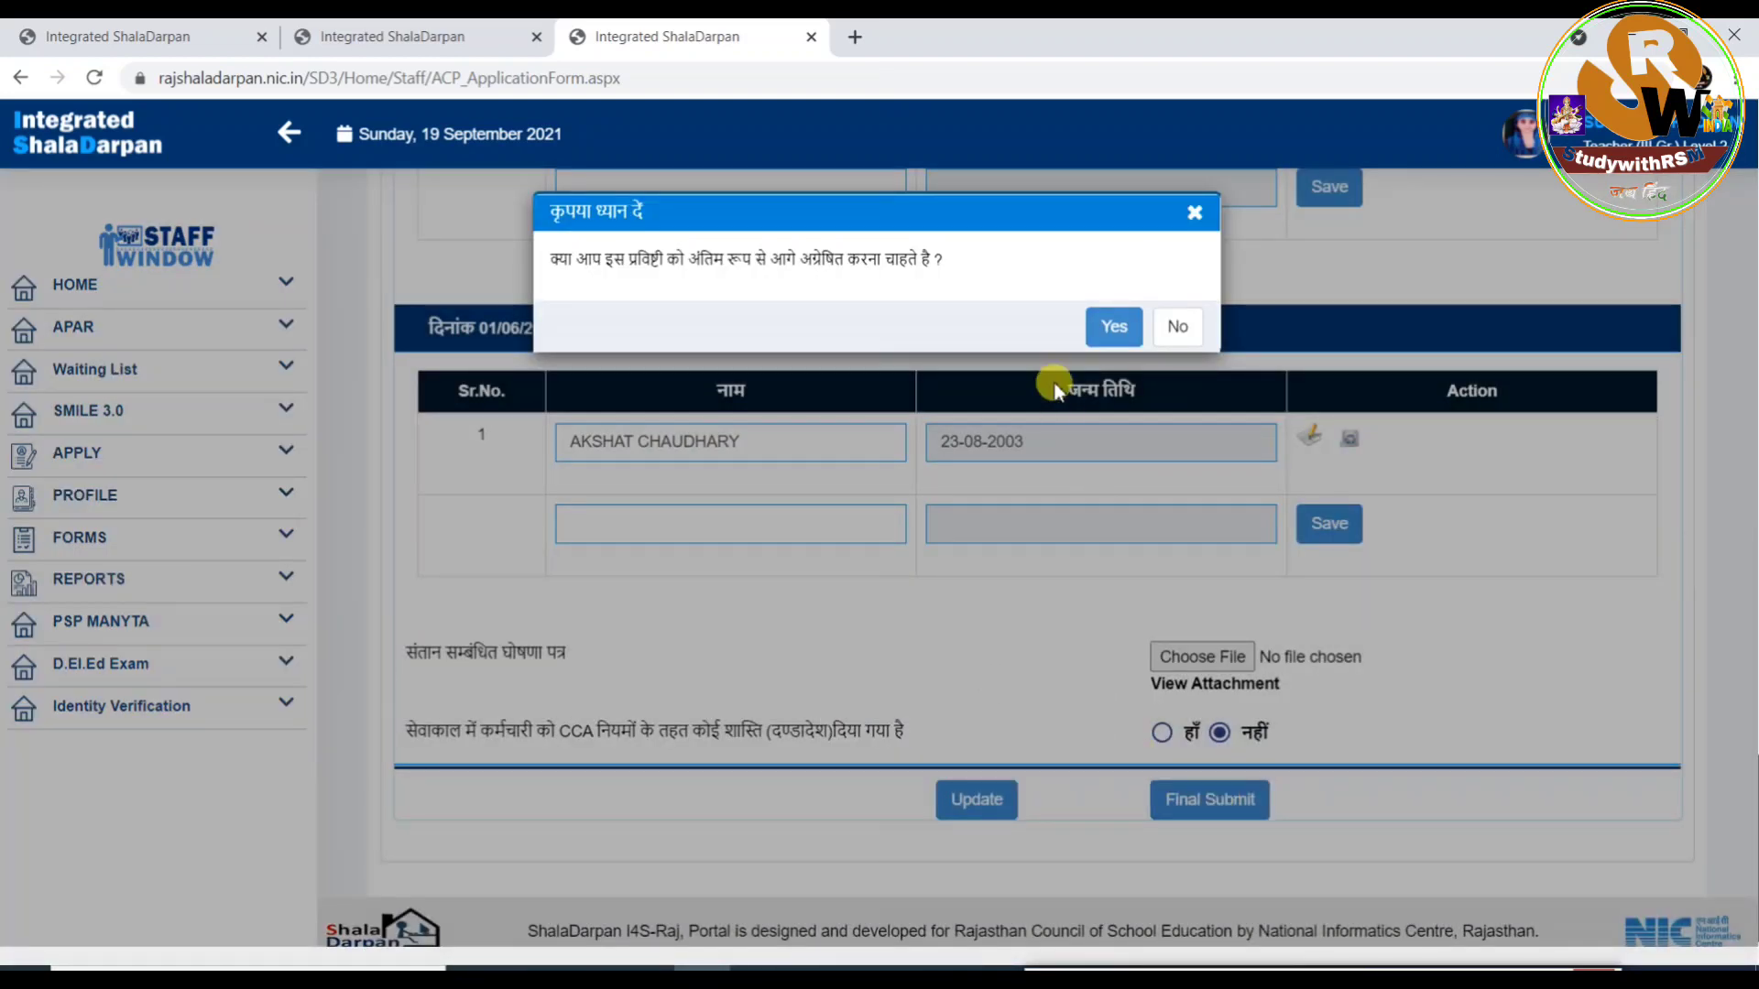
{"action": "left_click", "coordinate": [1113, 330]}
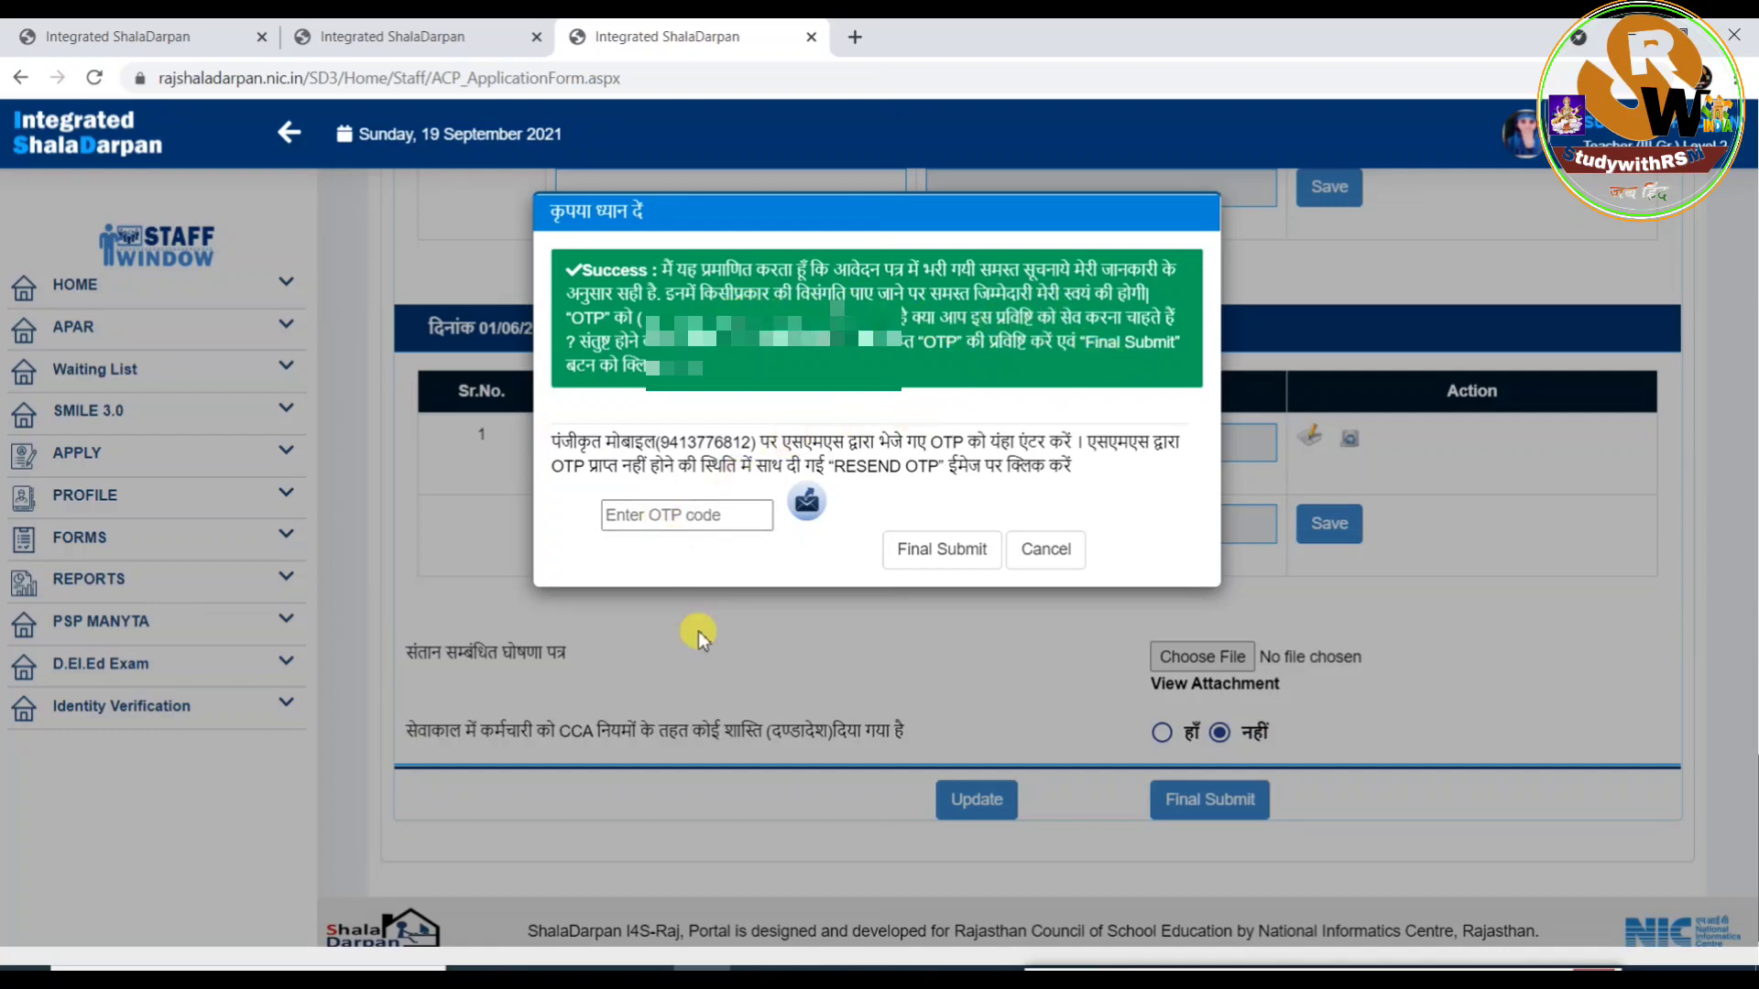
Step: Enter the SMS verification code and final-submit the ACP application
{"action": "left_click", "coordinate": [639, 516]}
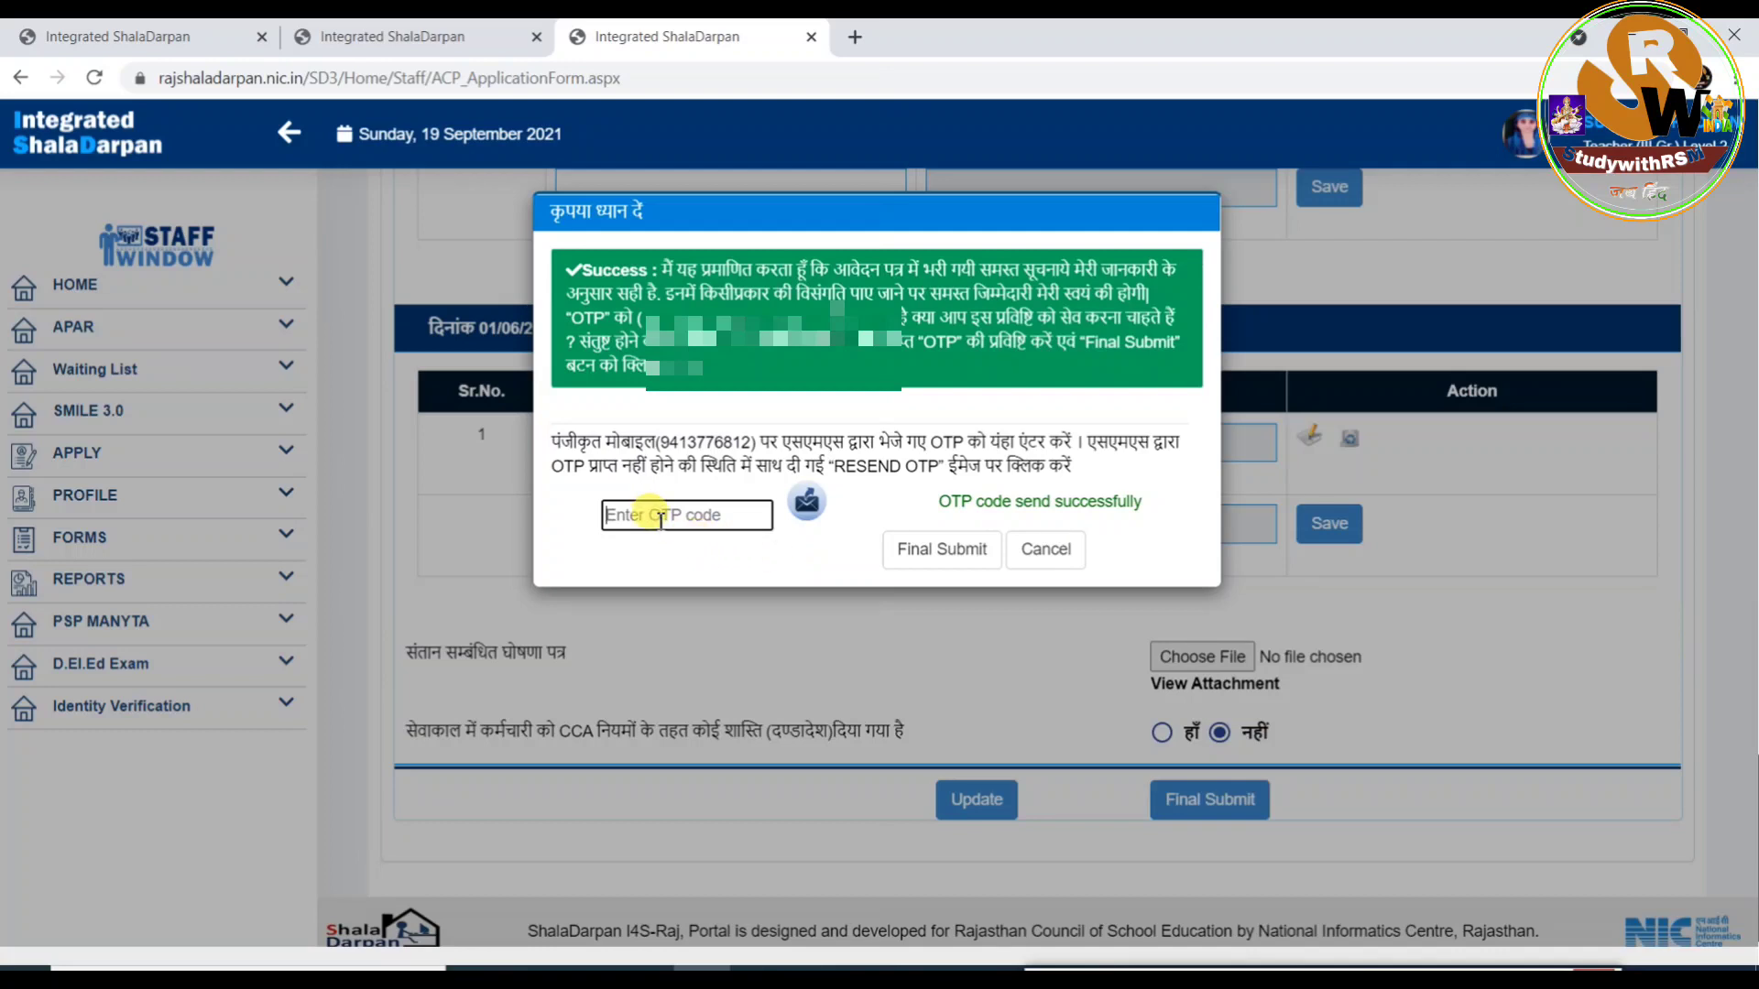
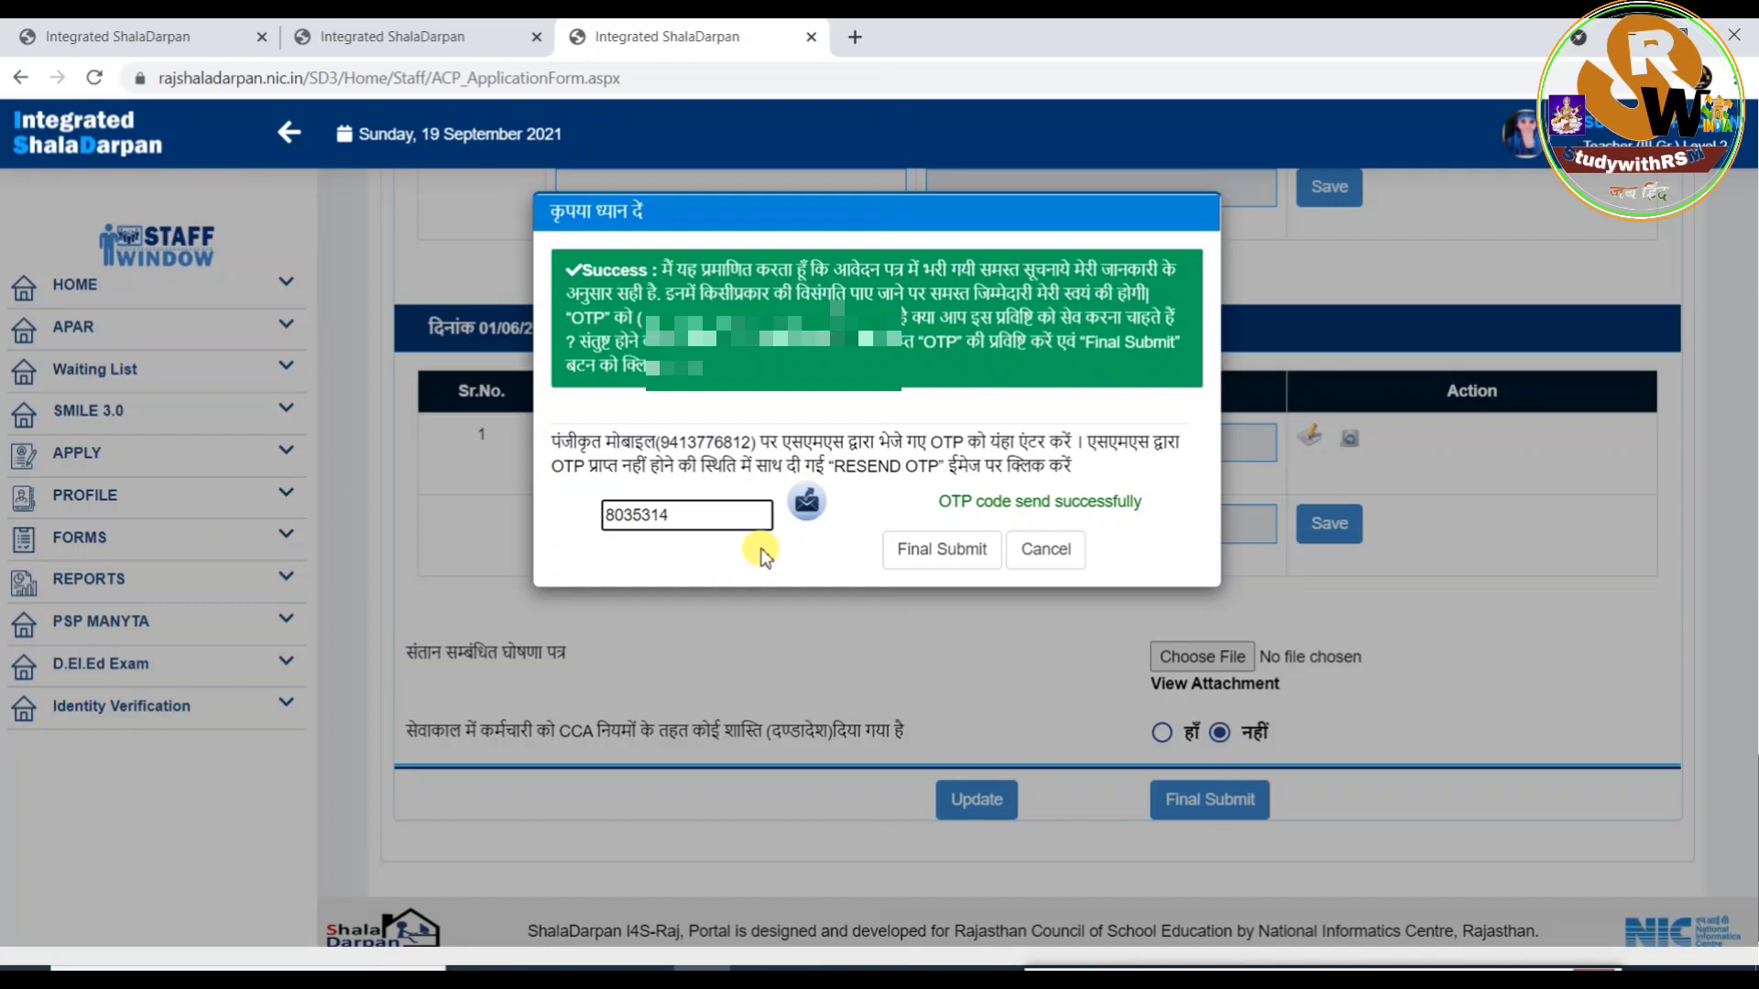
{"action": "left_click", "coordinate": [927, 547]}
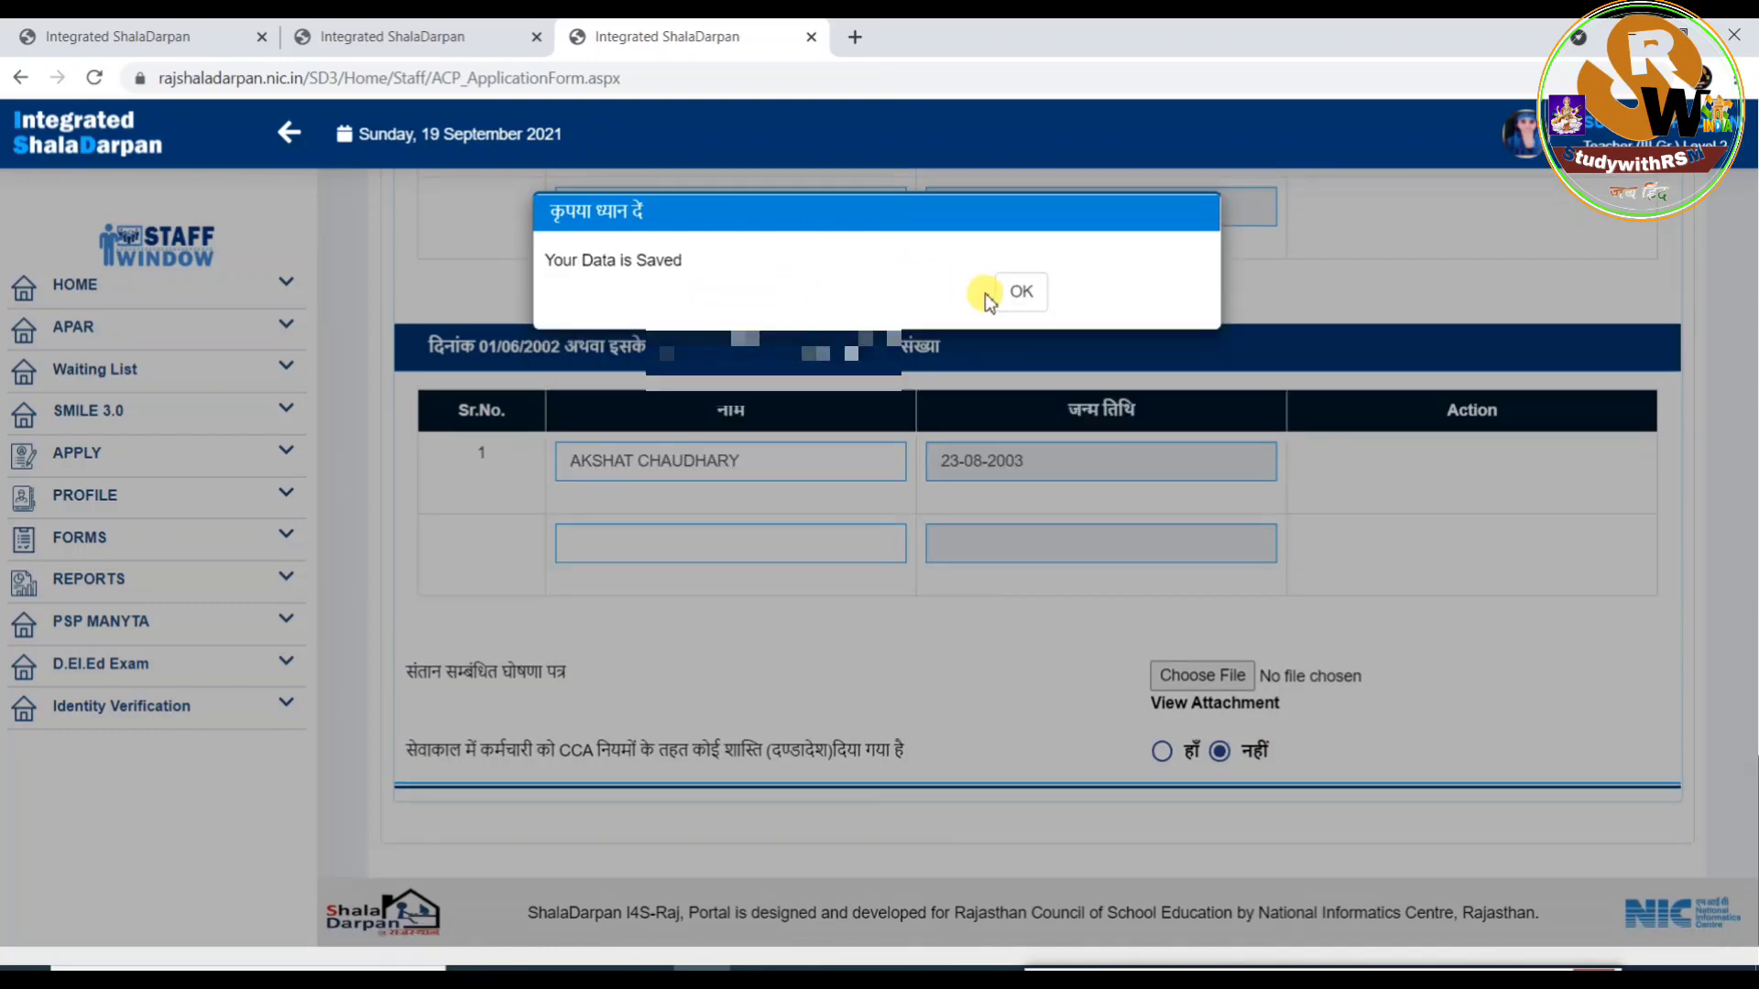
Step: Acknowledge the 'Your Data is Saved' message and open the ACP application's Print preview
{"action": "left_click", "coordinate": [1022, 293]}
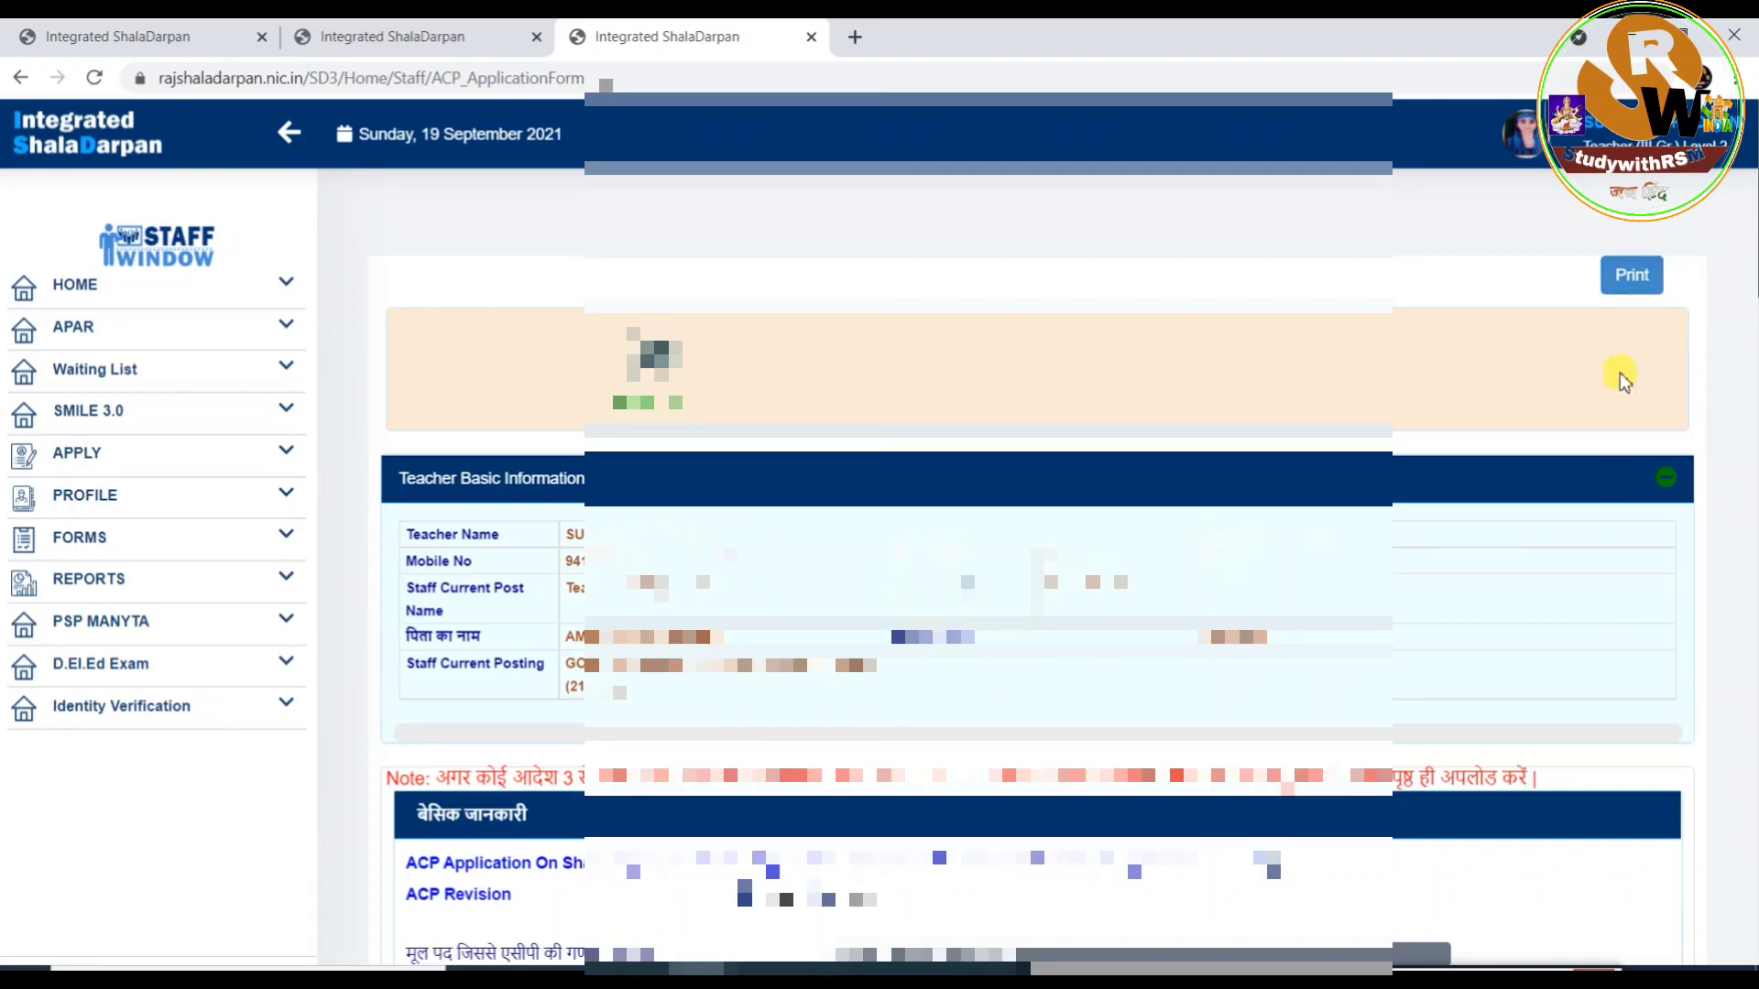
{"action": "left_click", "coordinate": [1629, 273]}
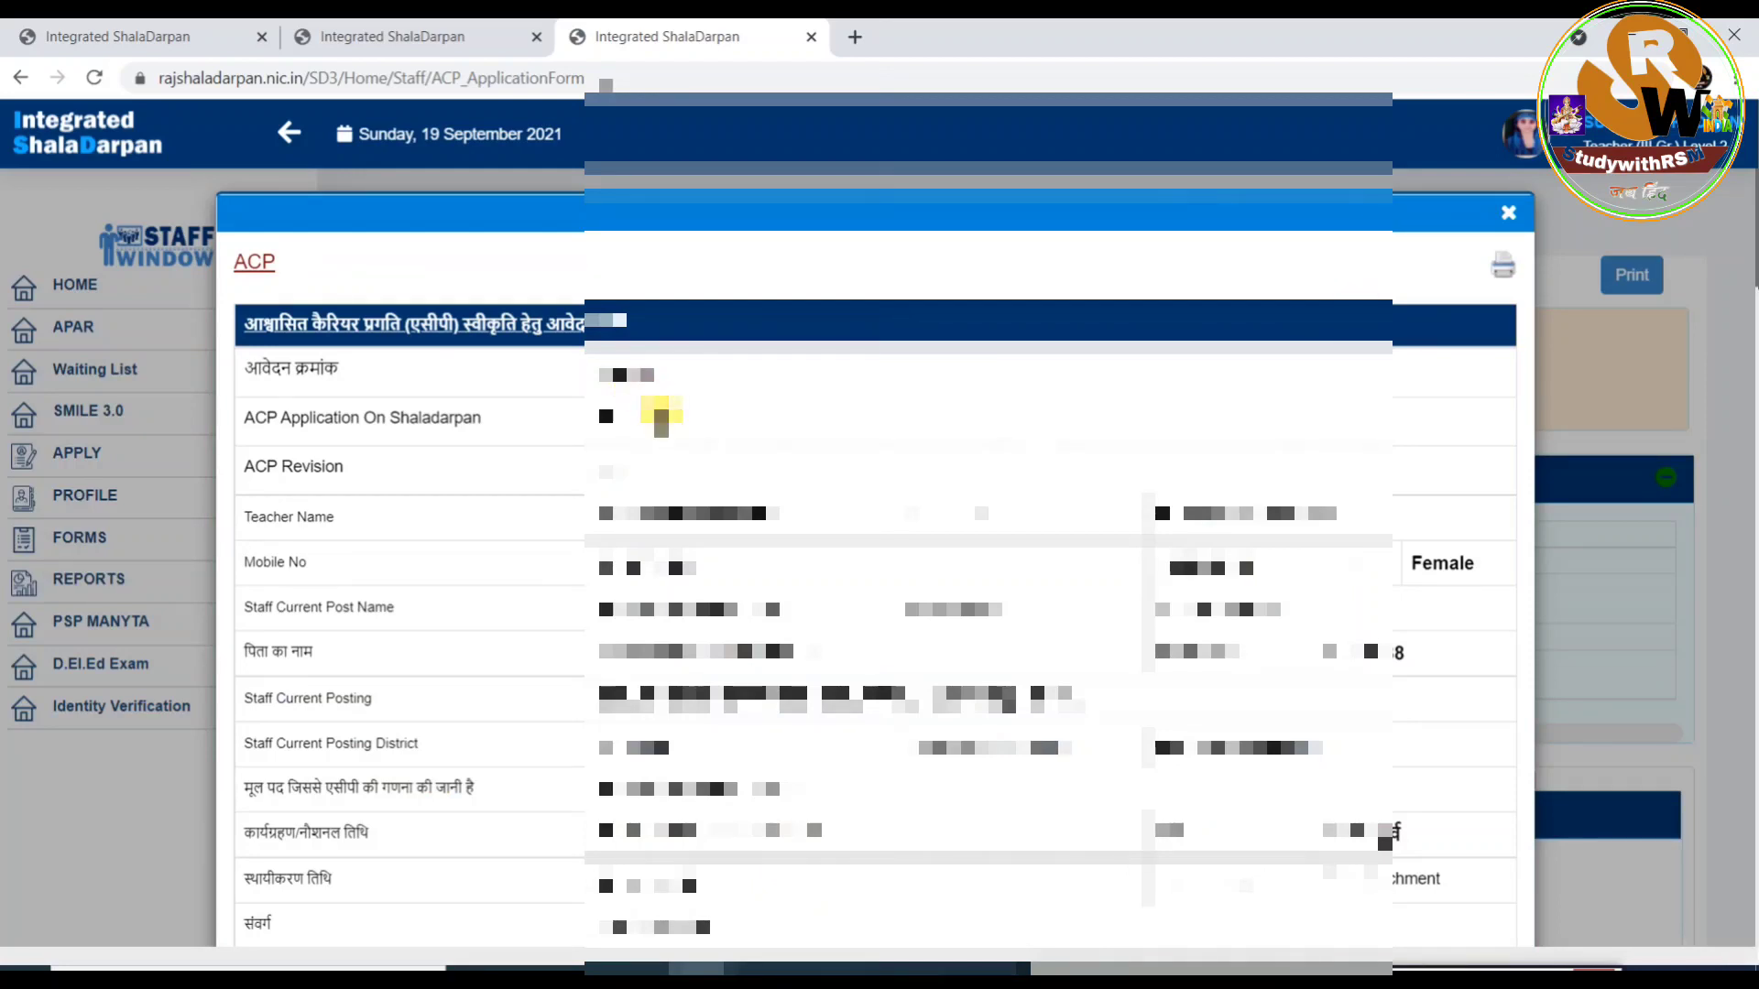
Step: Review the preview down to the Application Track showing Pending, then close it
{"action": "scroll", "coordinate": [661, 417], "scroll_direction": "down", "scroll_amount": 1}
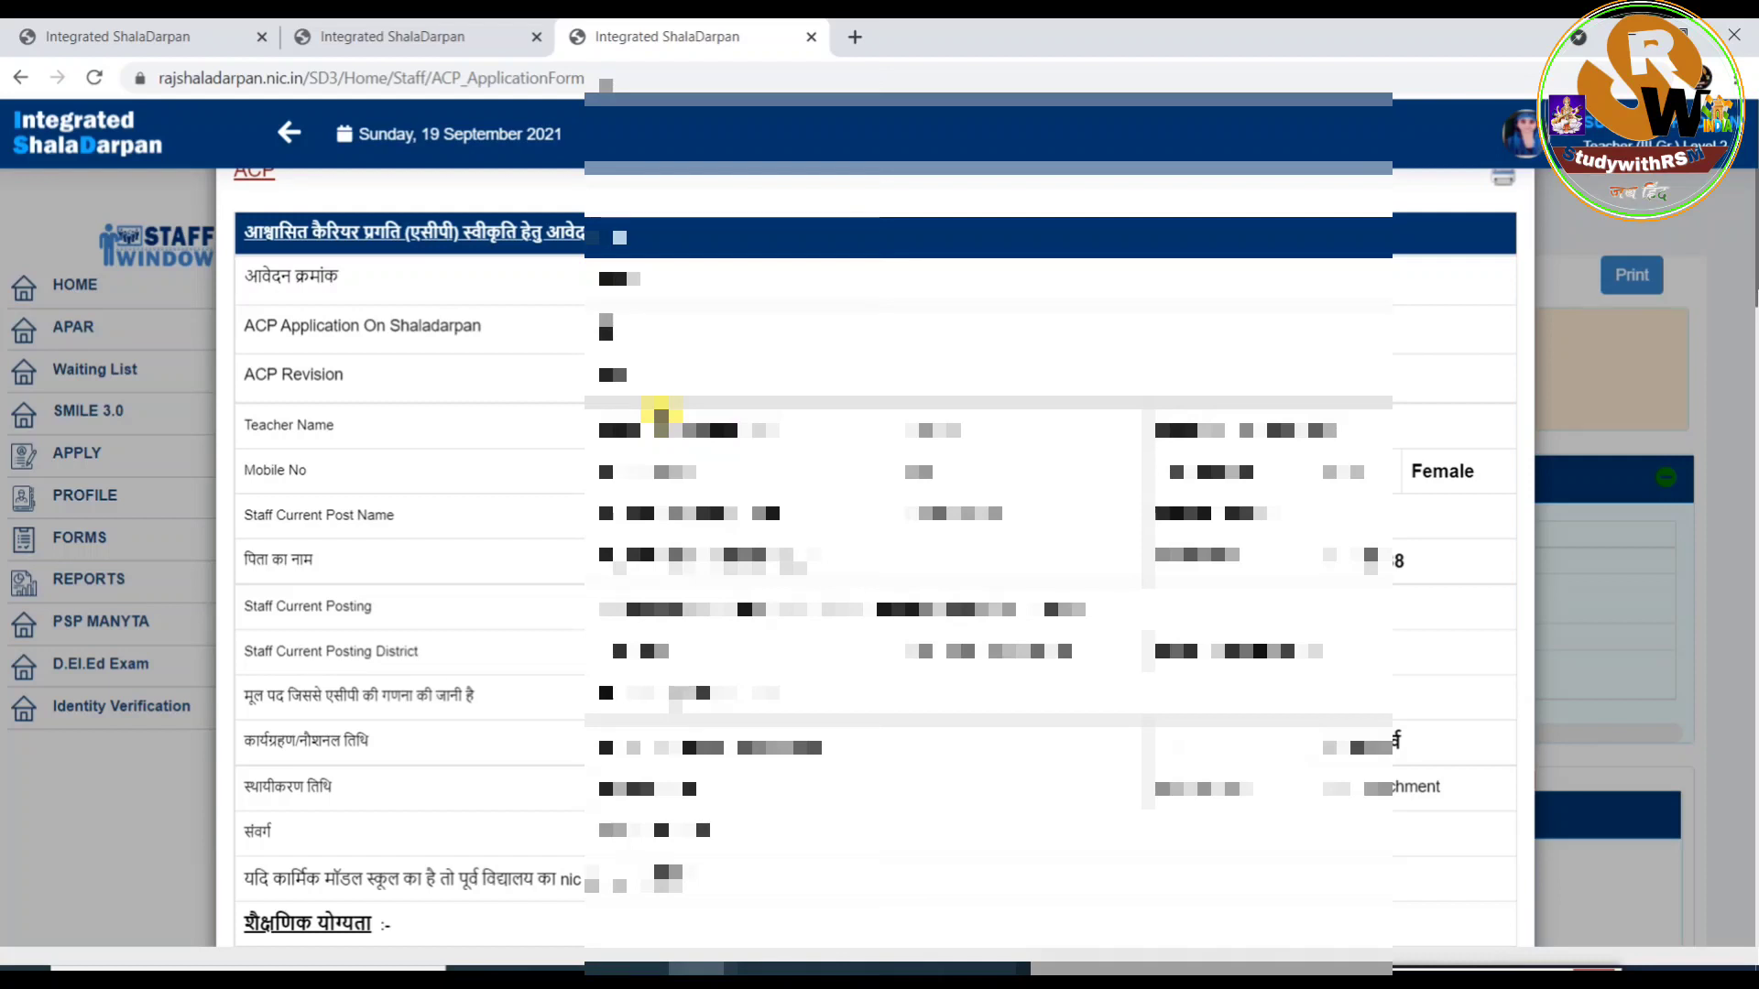
{"action": "scroll", "coordinate": [660, 416], "scroll_direction": "down", "scroll_amount": 1}
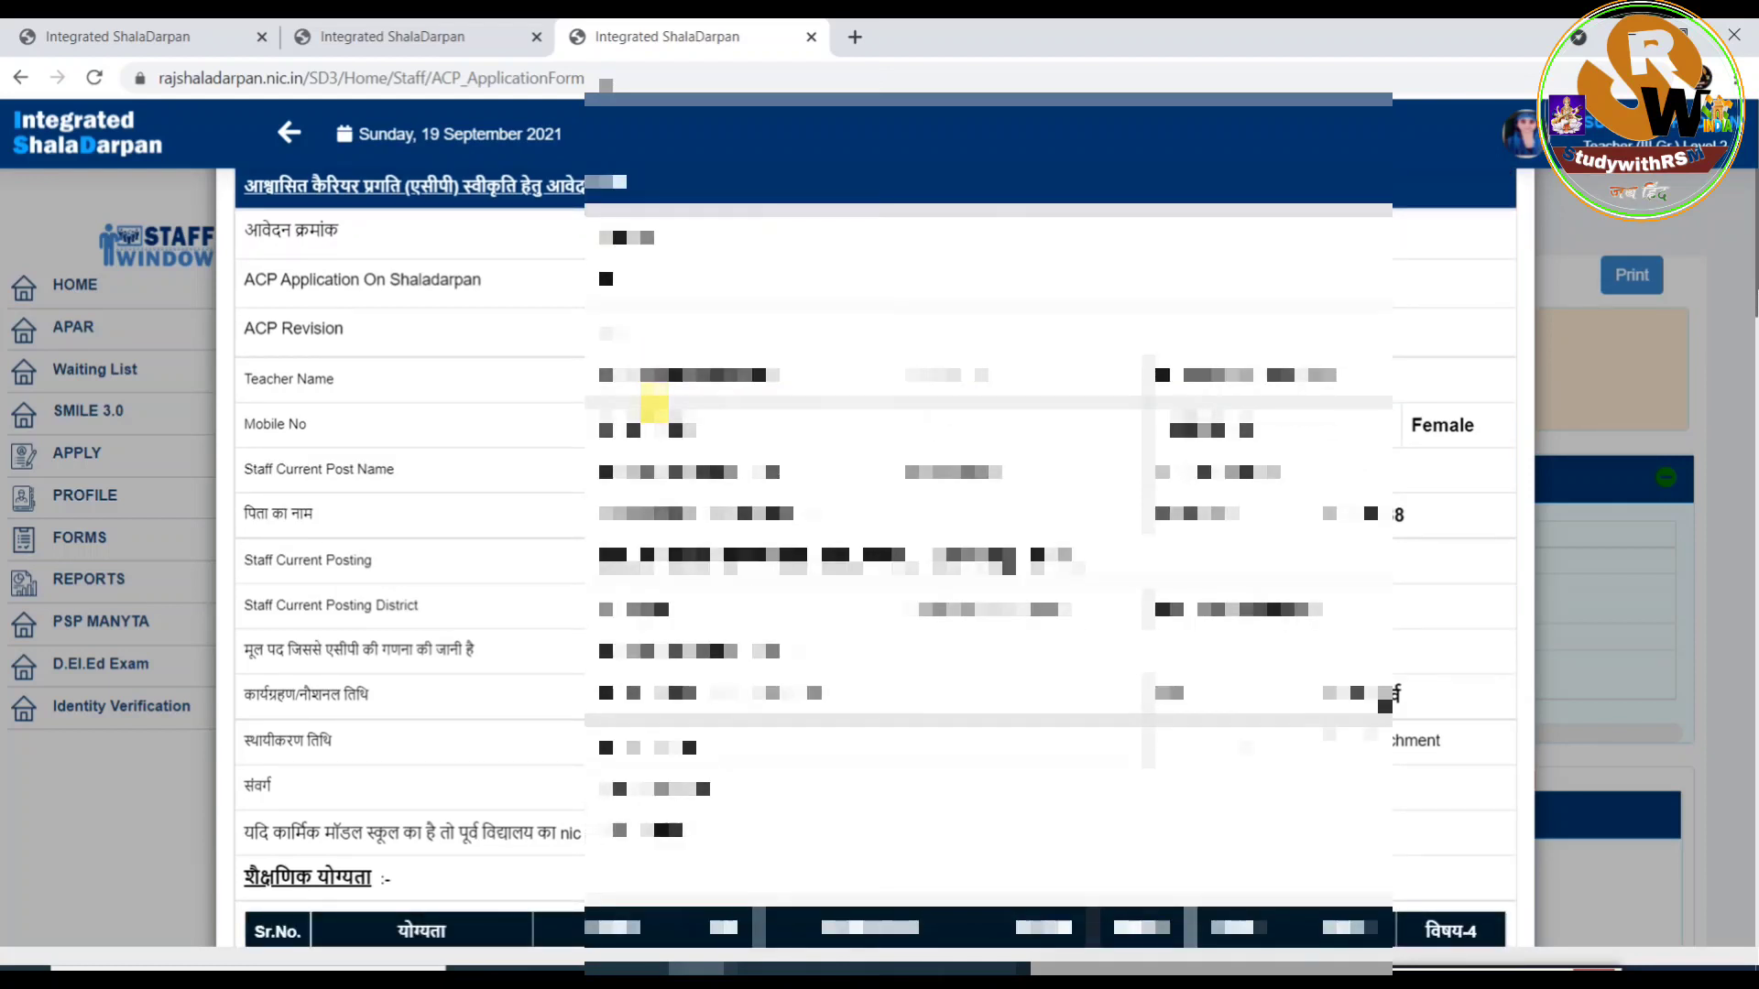
{"action": "scroll", "coordinate": [655, 404], "scroll_direction": "down", "scroll_amount": 1}
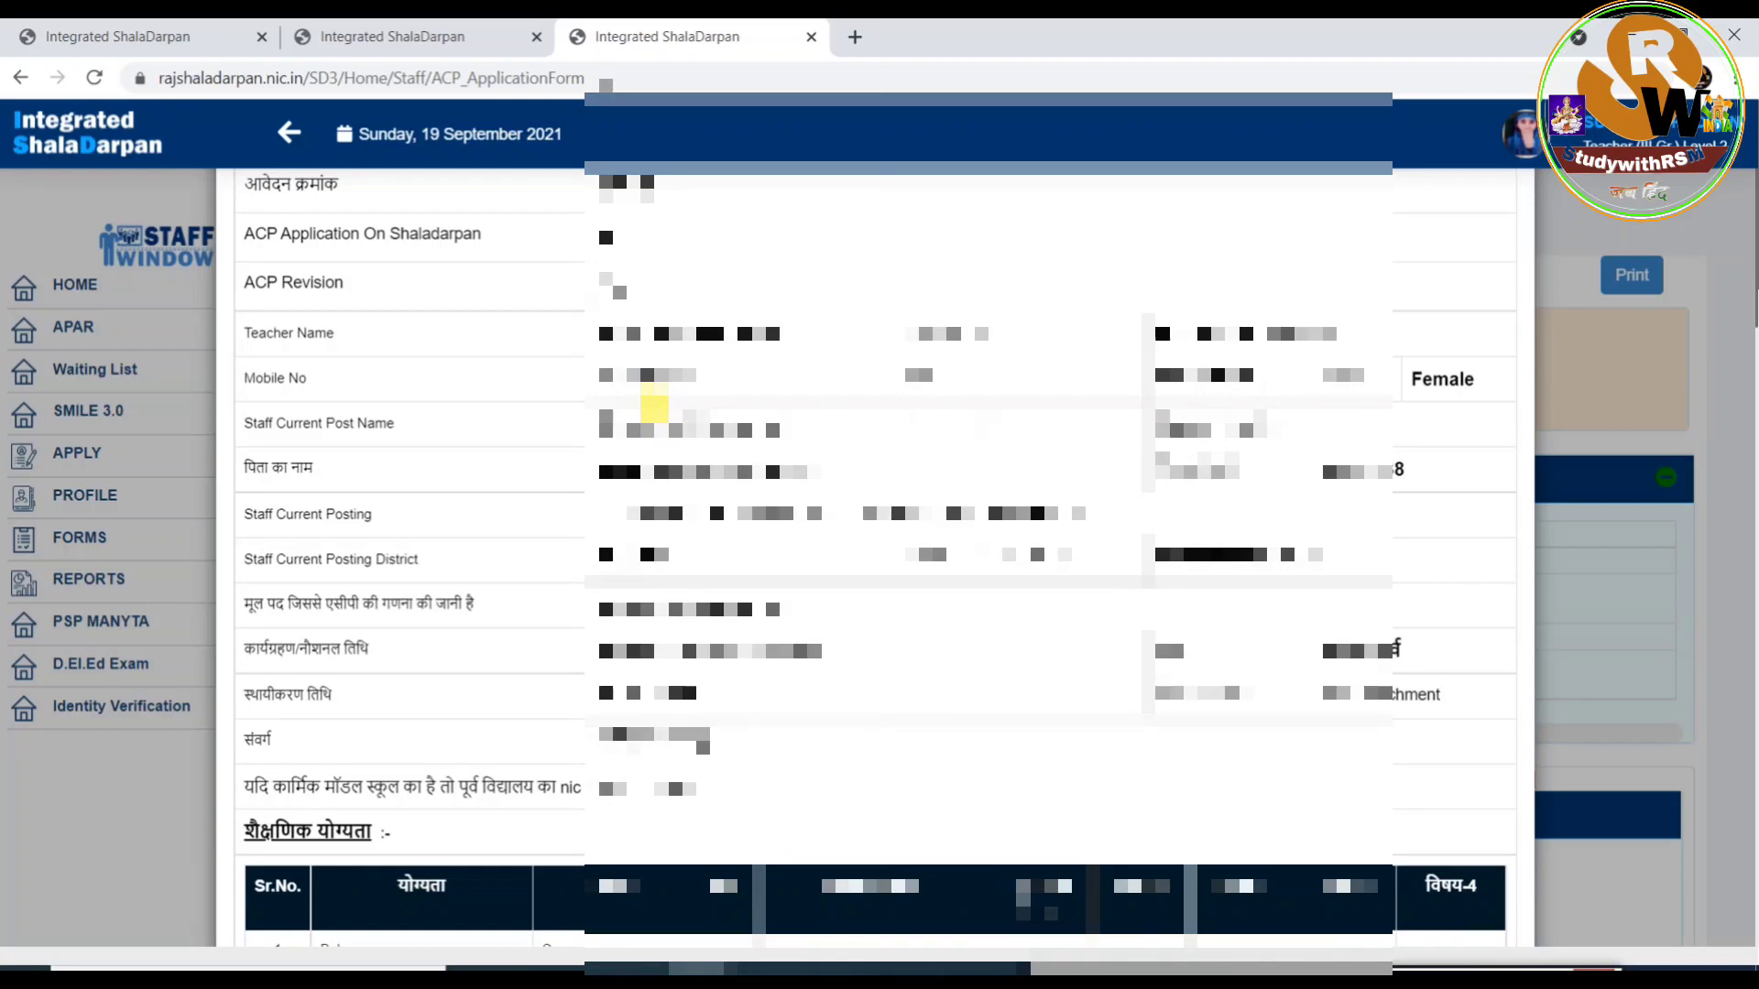
{"action": "scroll", "coordinate": [654, 403], "scroll_direction": "down", "scroll_amount": 8}
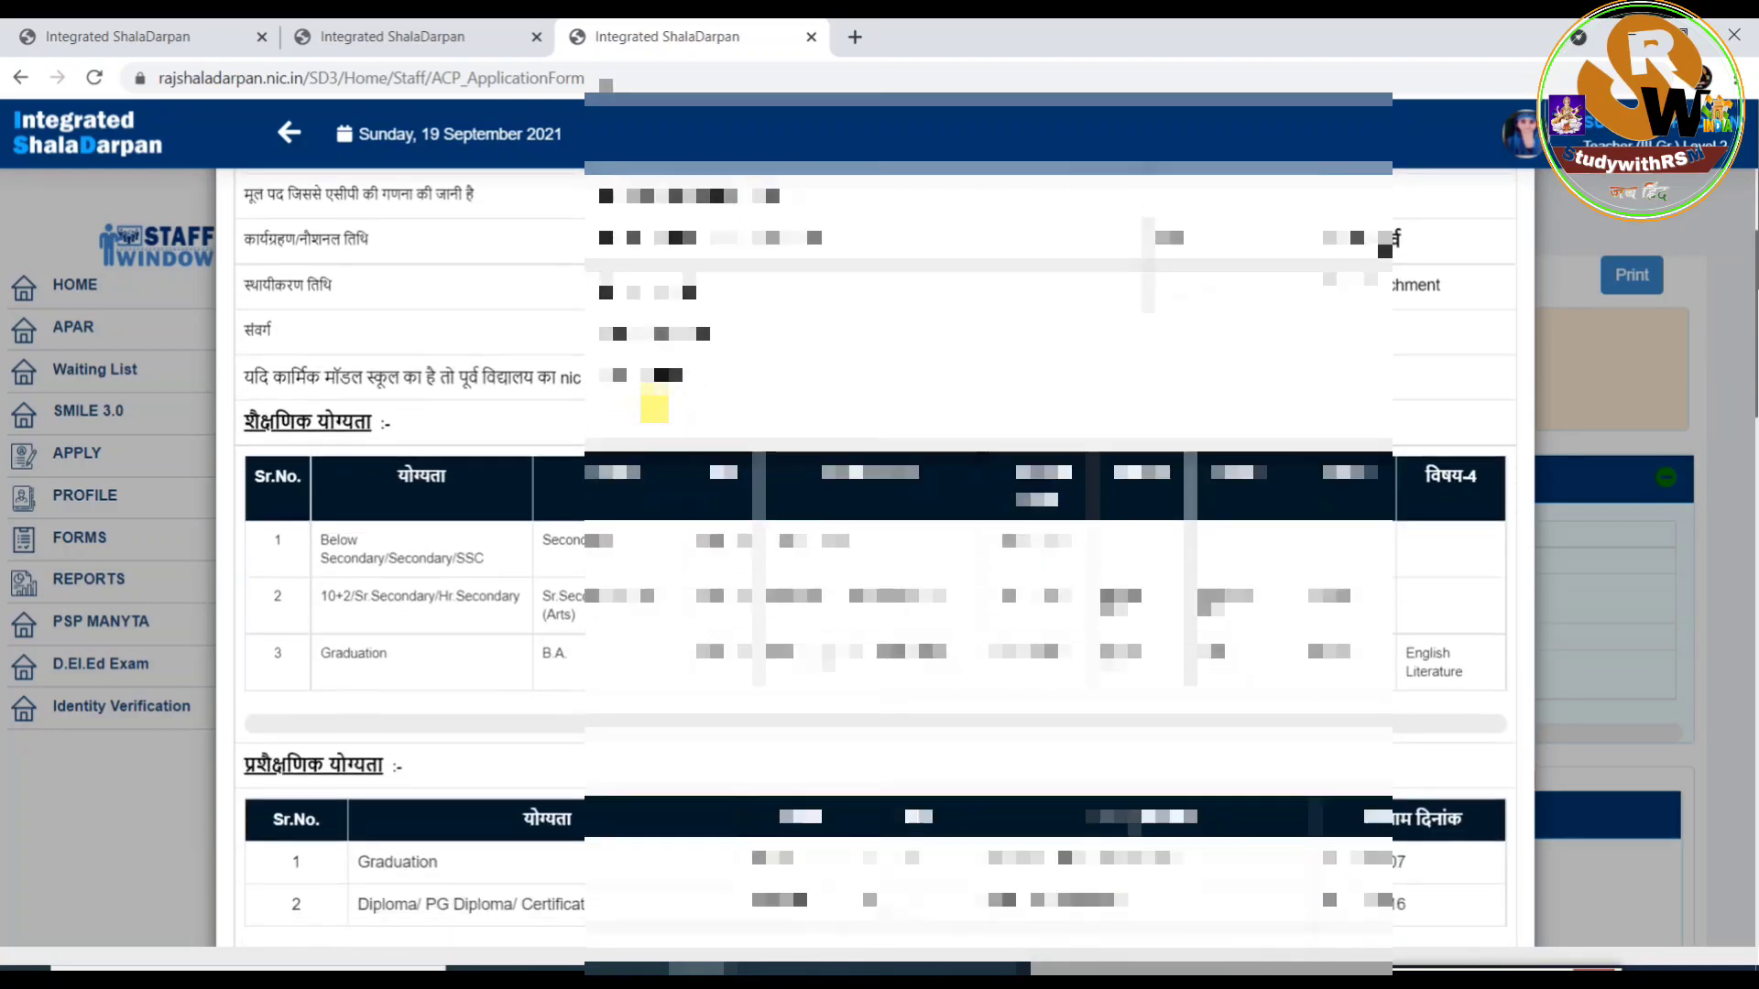
{"action": "scroll", "coordinate": [654, 403], "scroll_direction": "down", "scroll_amount": 1}
{"action": "scroll", "coordinate": [661, 417], "scroll_direction": "down", "scroll_amount": 5}
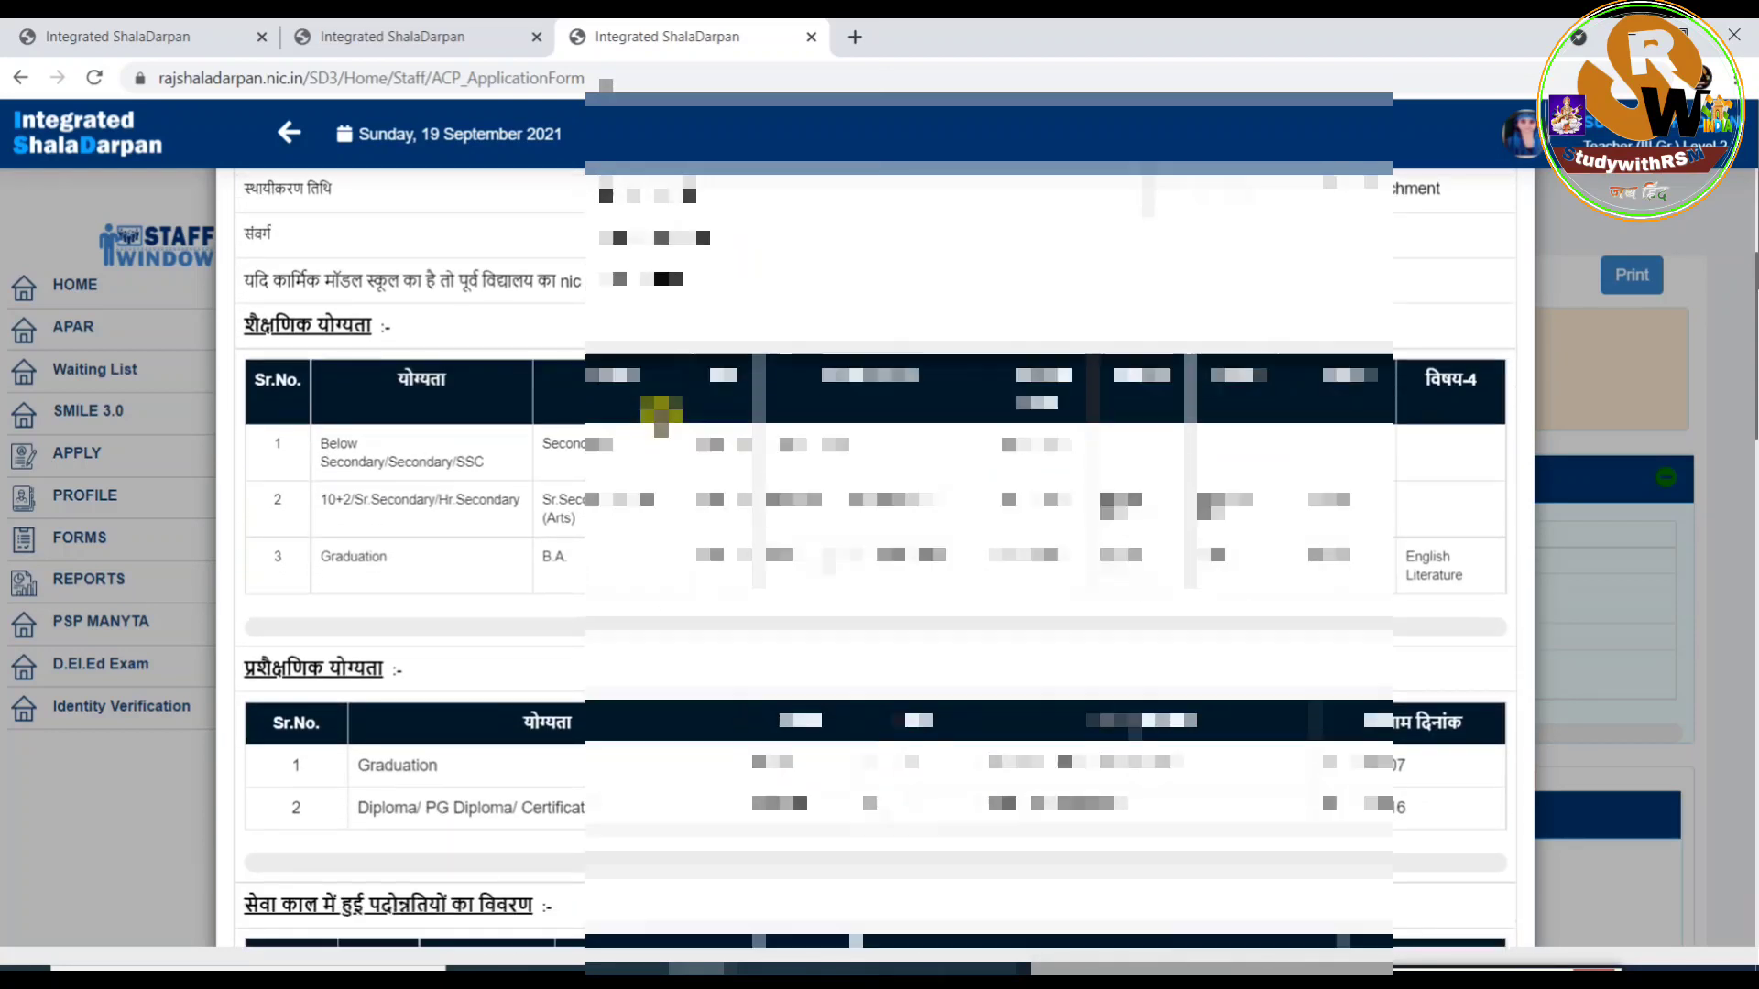
{"action": "scroll", "coordinate": [662, 416], "scroll_direction": "down", "scroll_amount": 12}
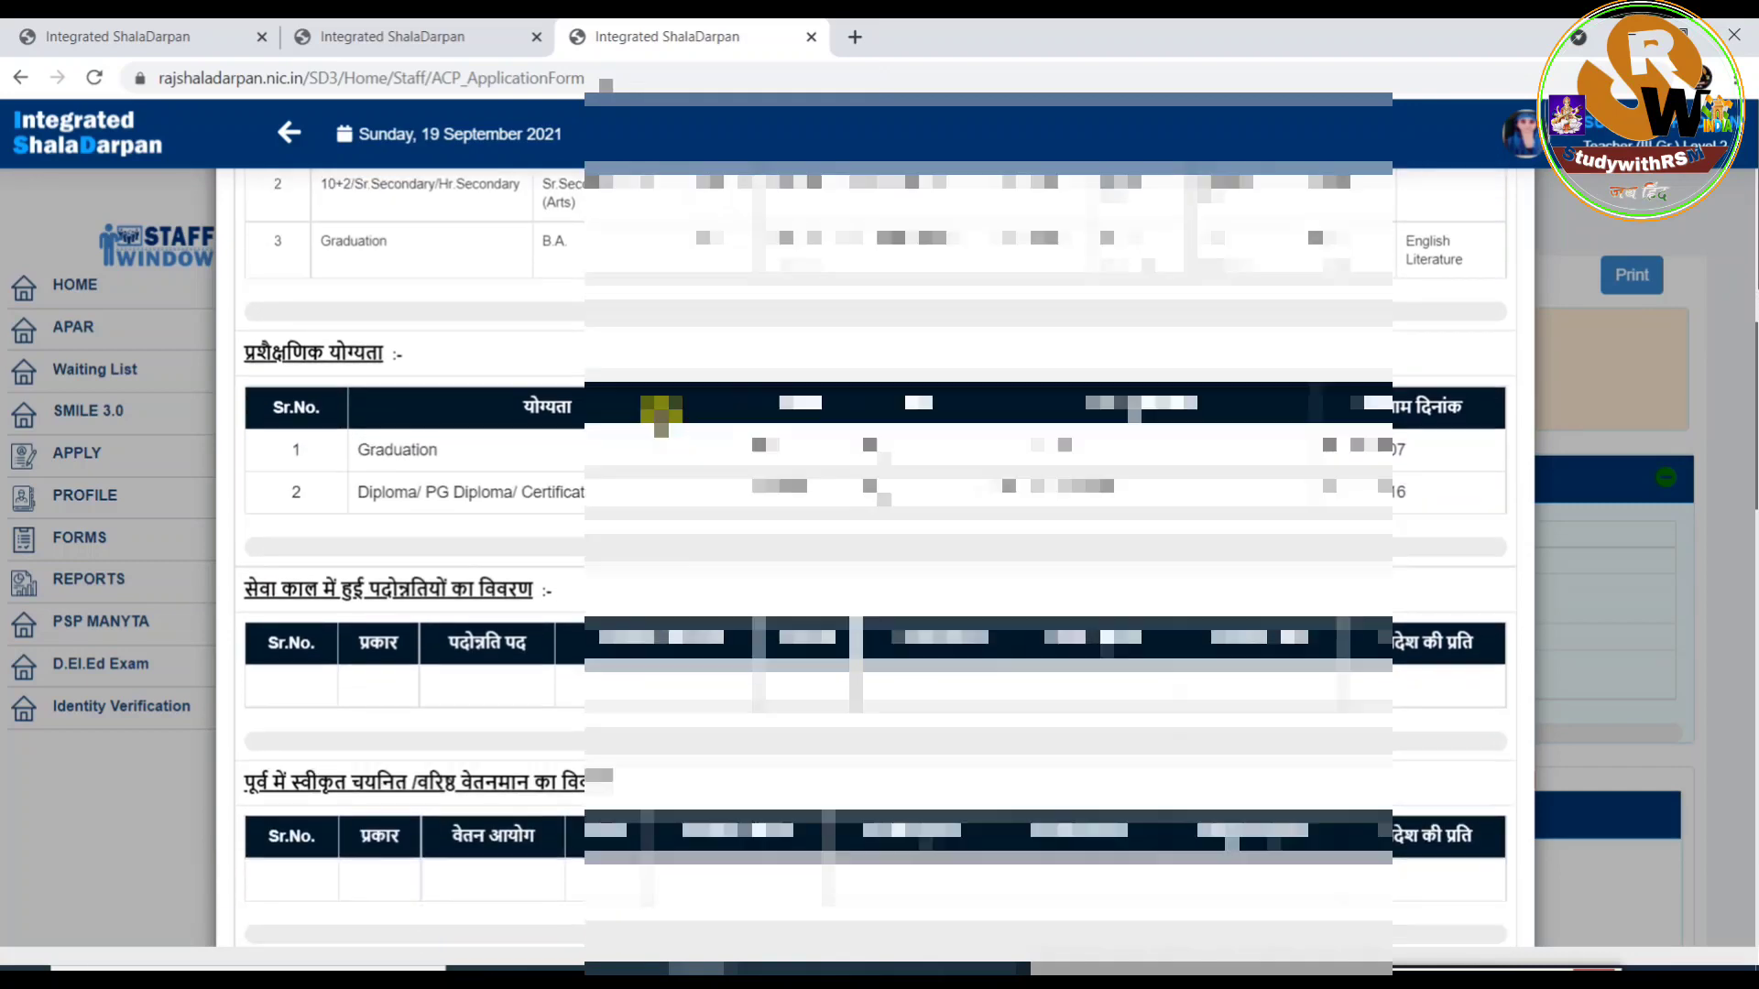
{"action": "scroll", "coordinate": [654, 407], "scroll_direction": "down", "scroll_amount": 5}
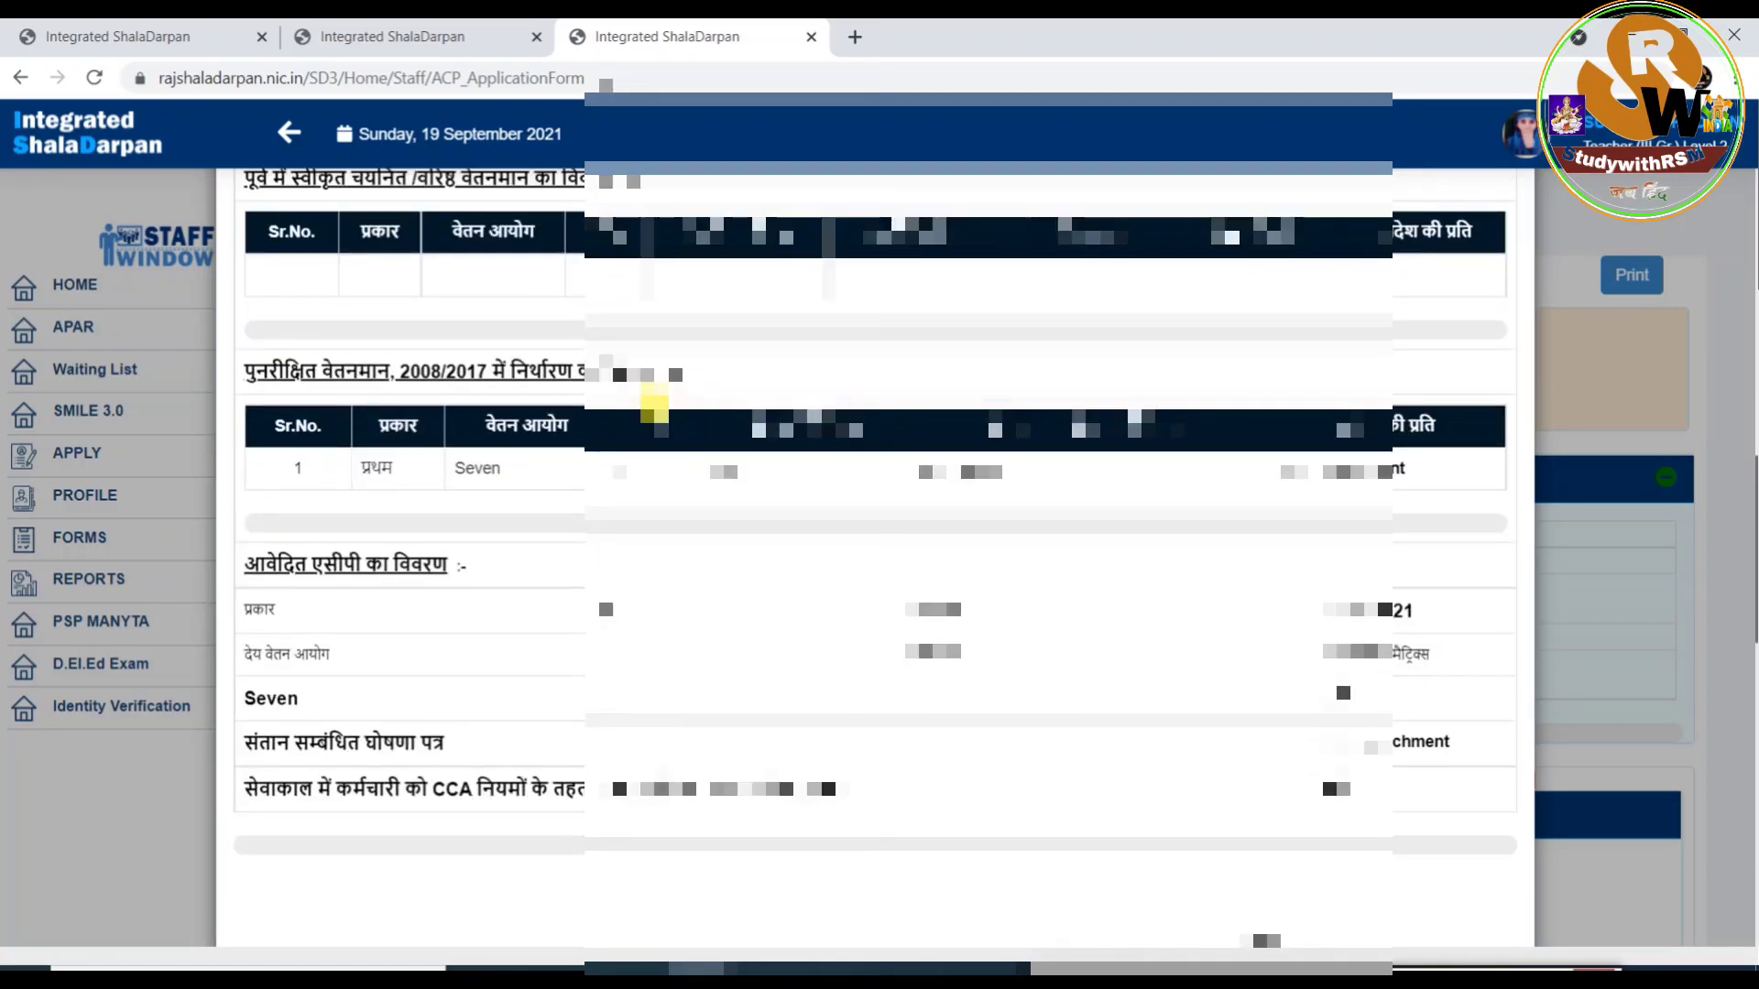
{"action": "scroll", "coordinate": [662, 417], "scroll_direction": "down", "scroll_amount": 4}
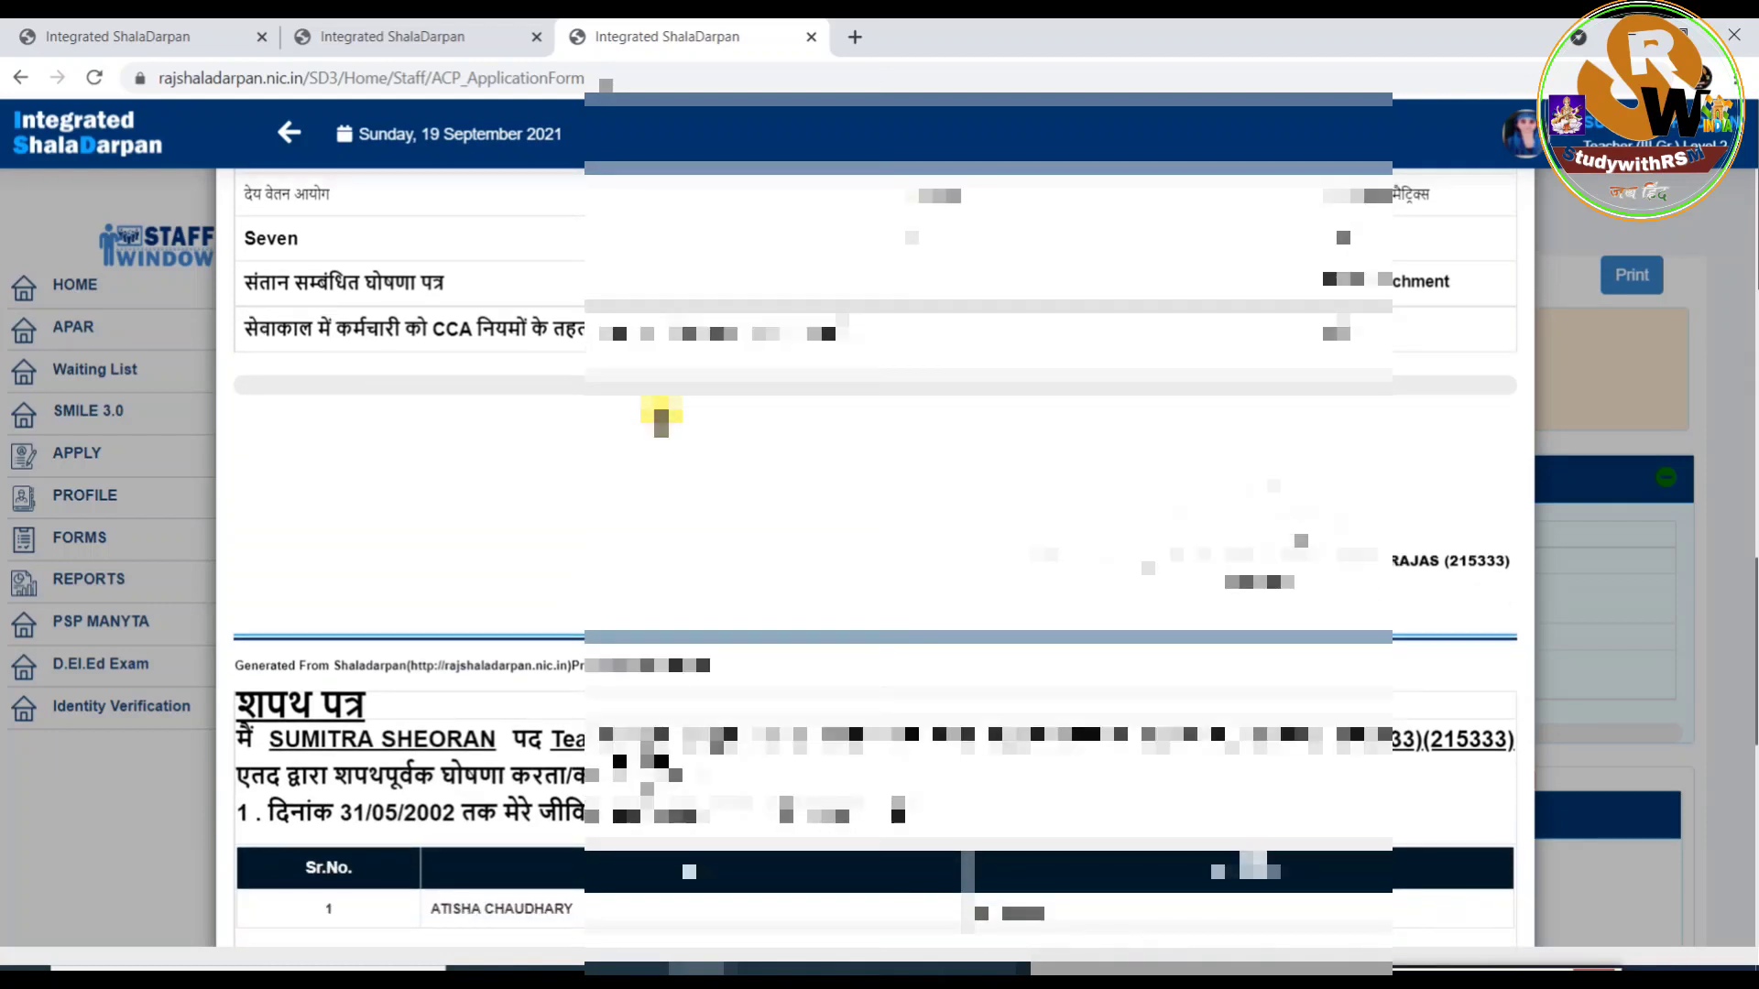
{"action": "scroll", "coordinate": [662, 416], "scroll_direction": "down", "scroll_amount": 5}
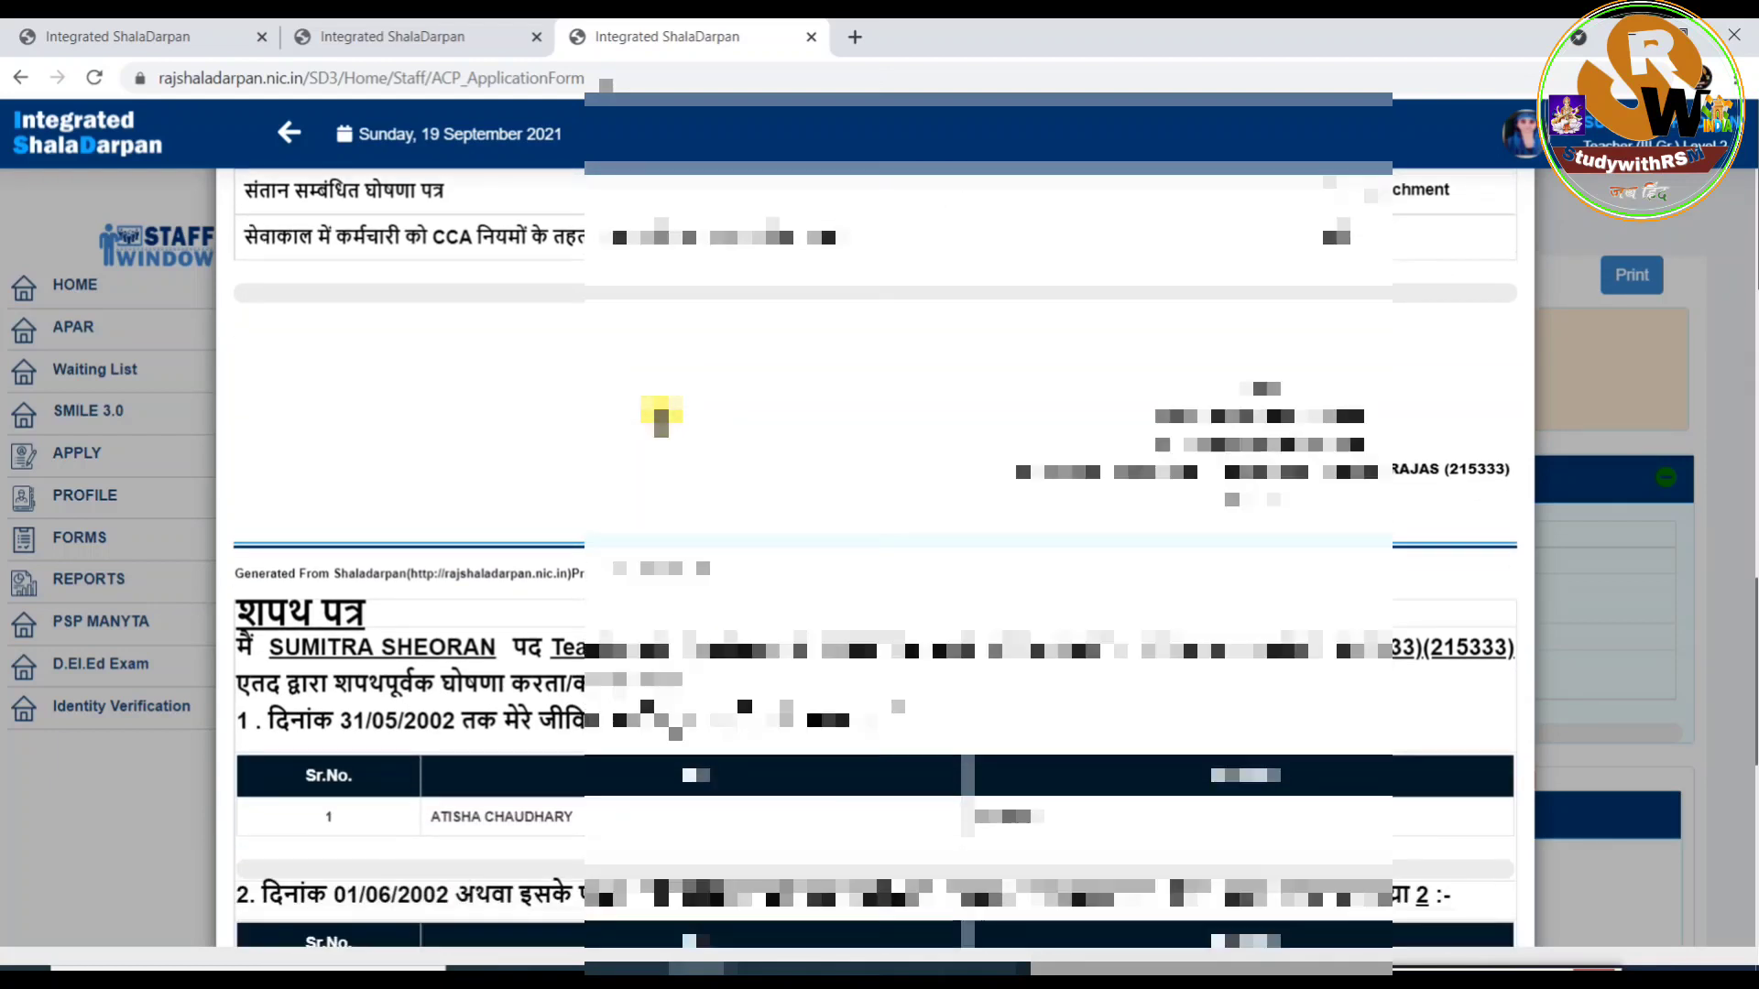
{"action": "scroll", "coordinate": [661, 417], "scroll_direction": "down", "scroll_amount": 4}
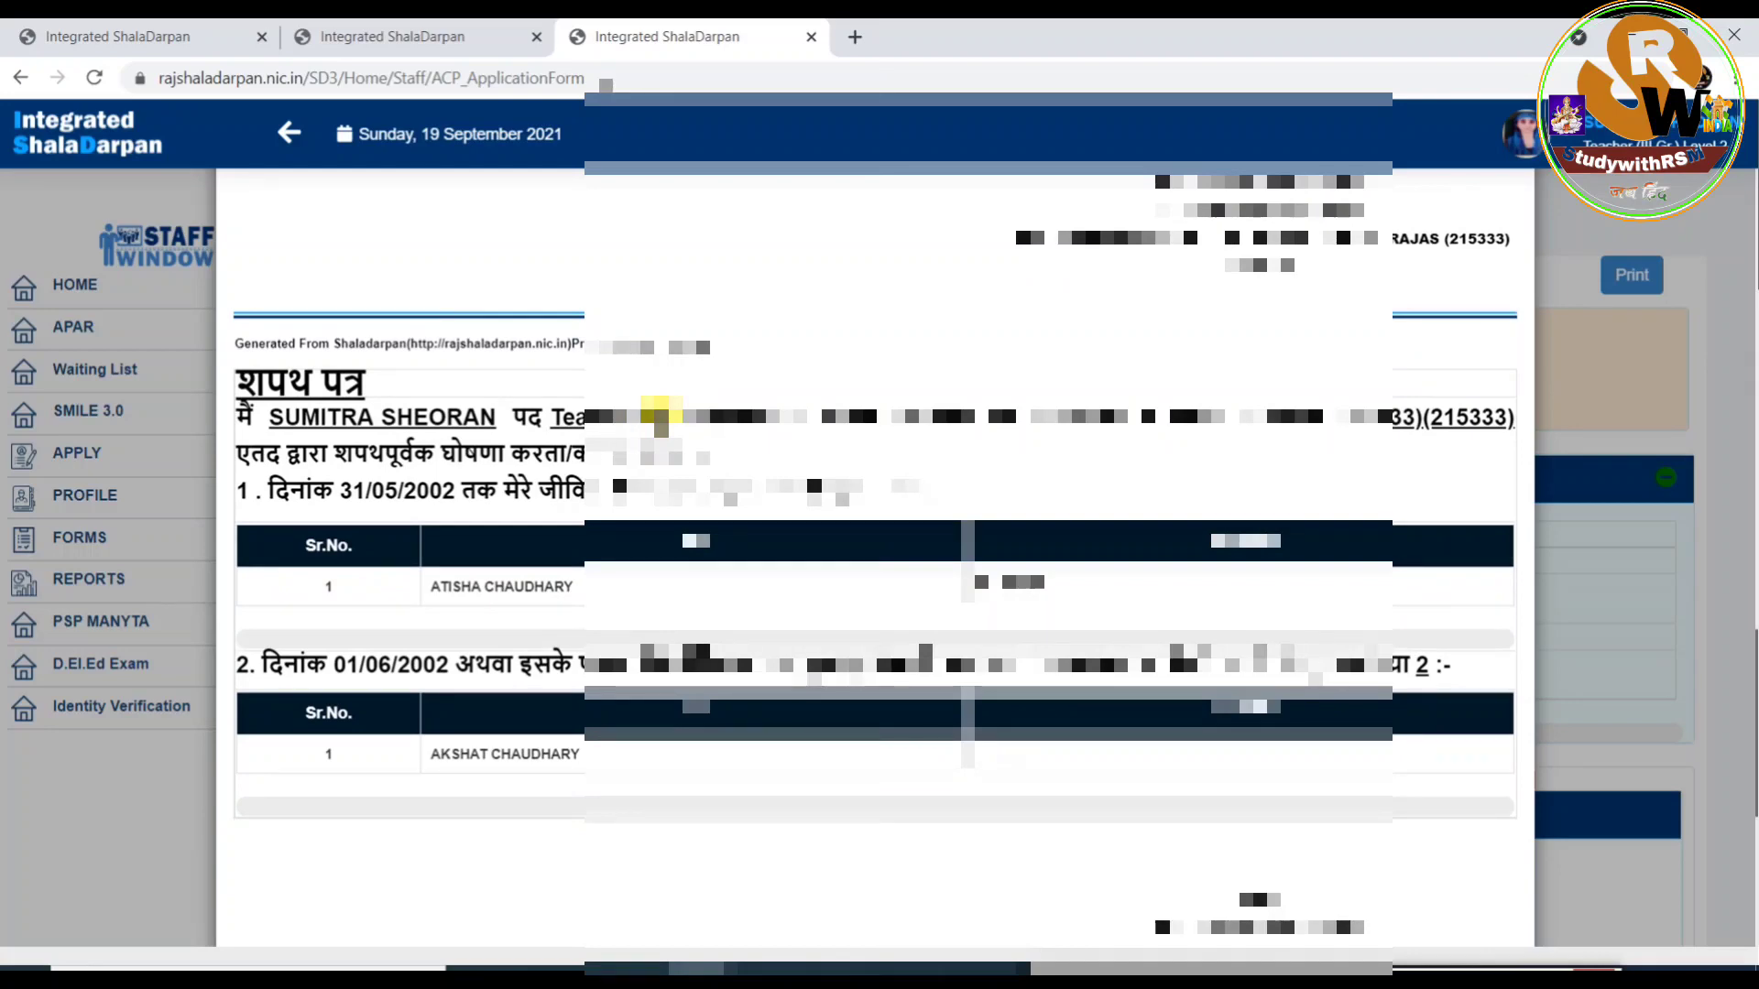
{"action": "scroll", "coordinate": [662, 413], "scroll_direction": "down", "scroll_amount": 5}
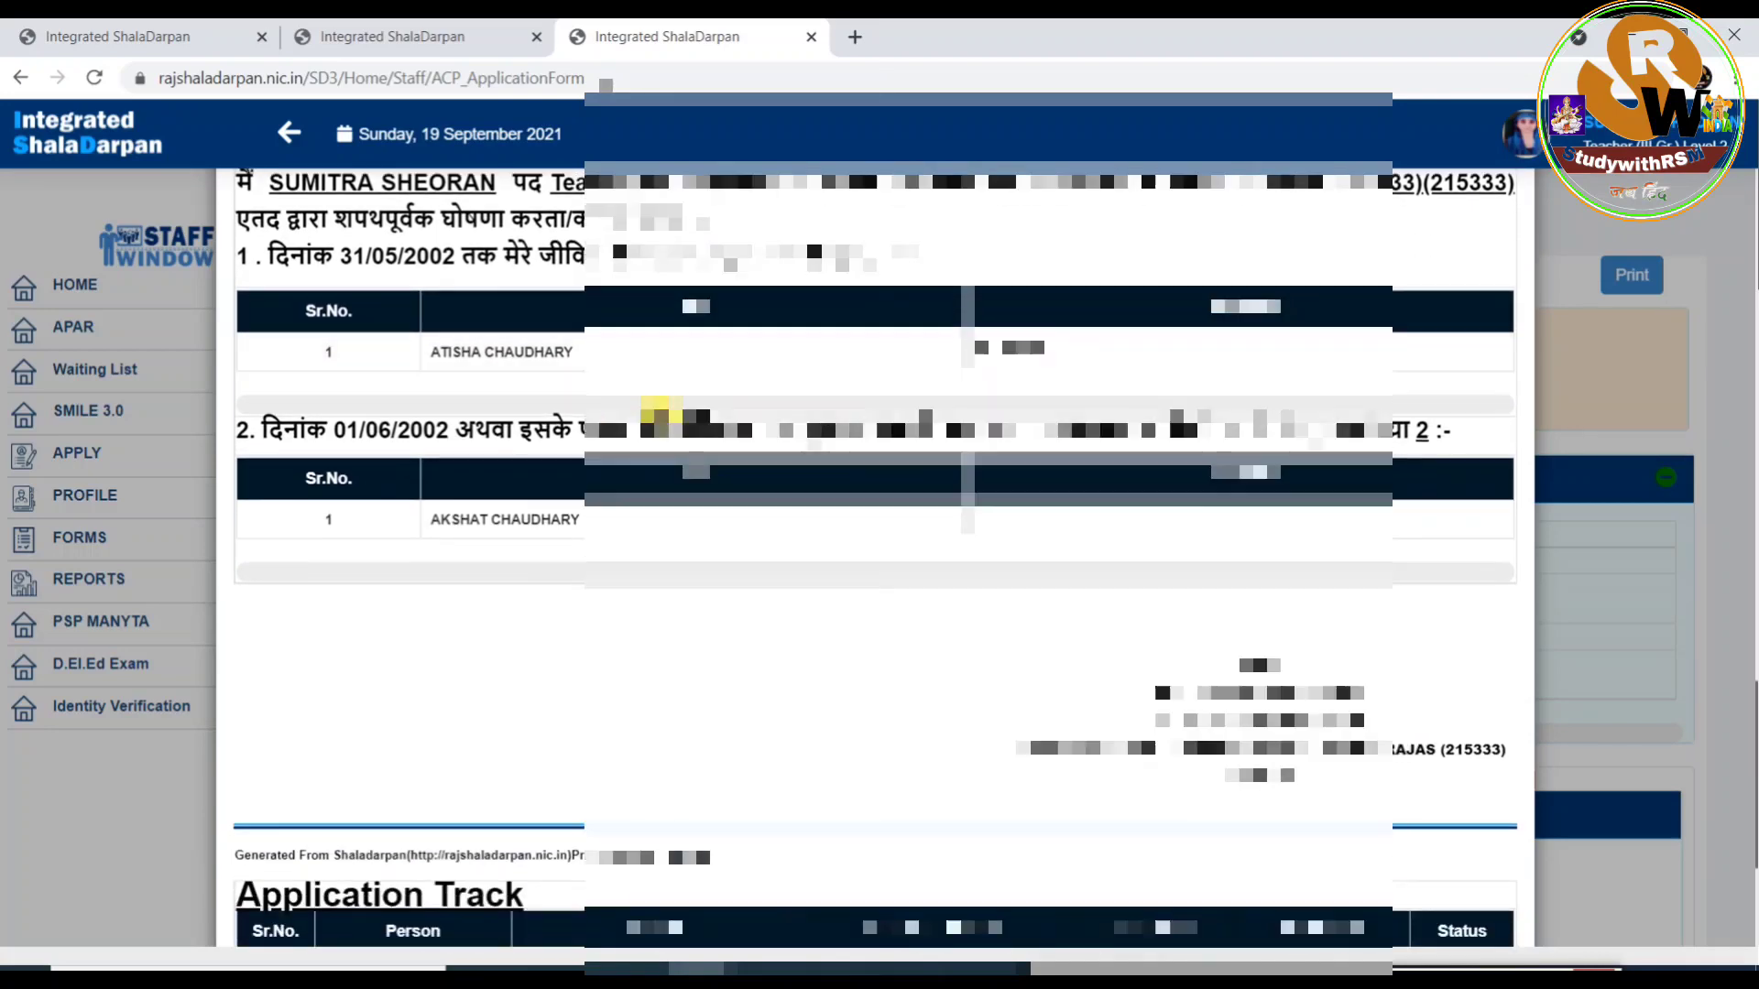
{"action": "scroll", "coordinate": [661, 417], "scroll_direction": "down", "scroll_amount": 5}
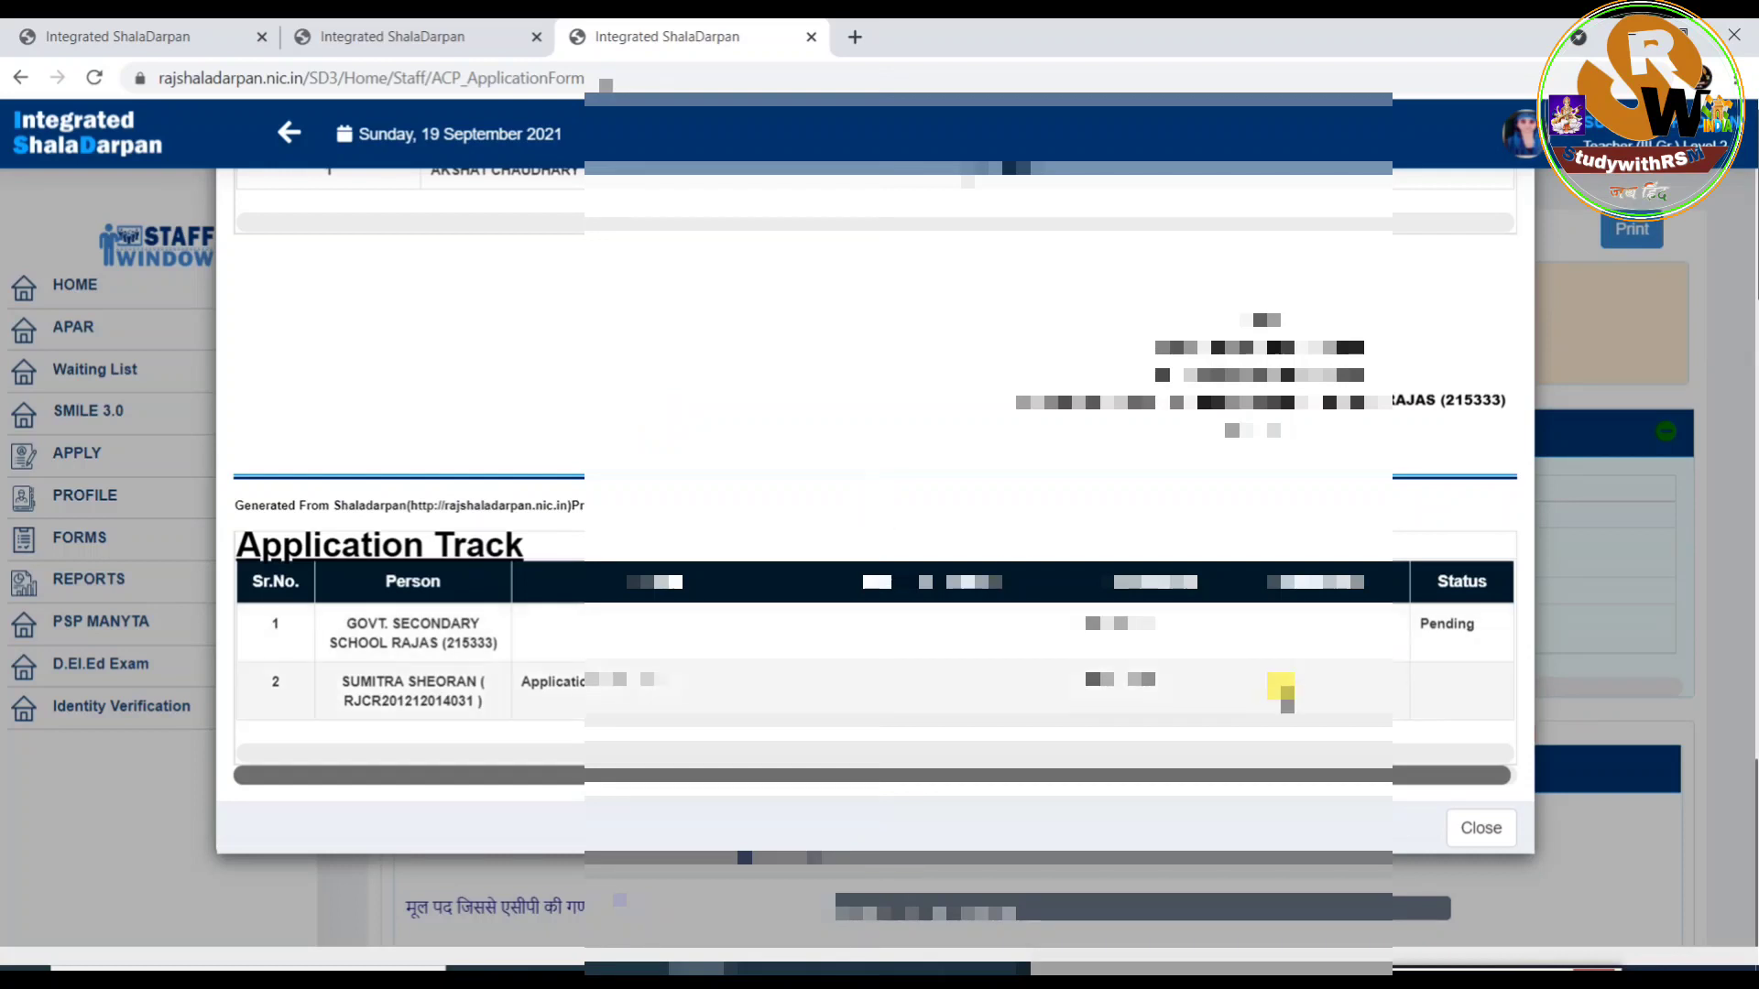
{"action": "left_click", "coordinate": [1478, 830]}
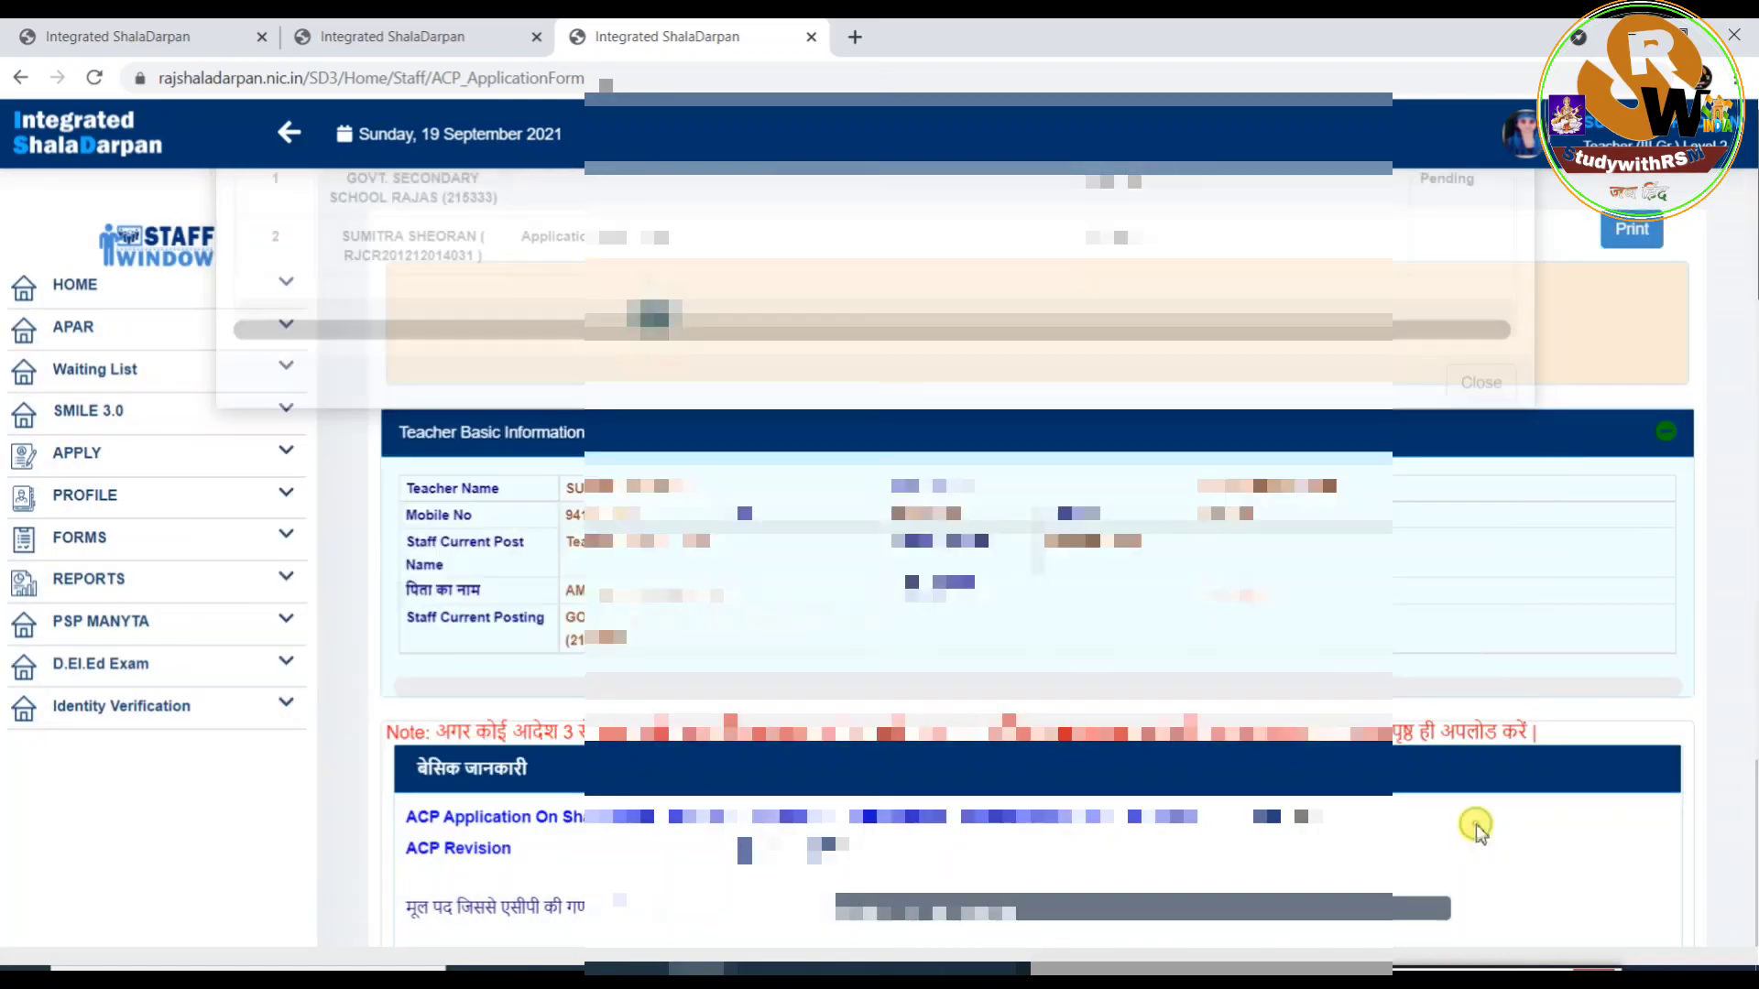